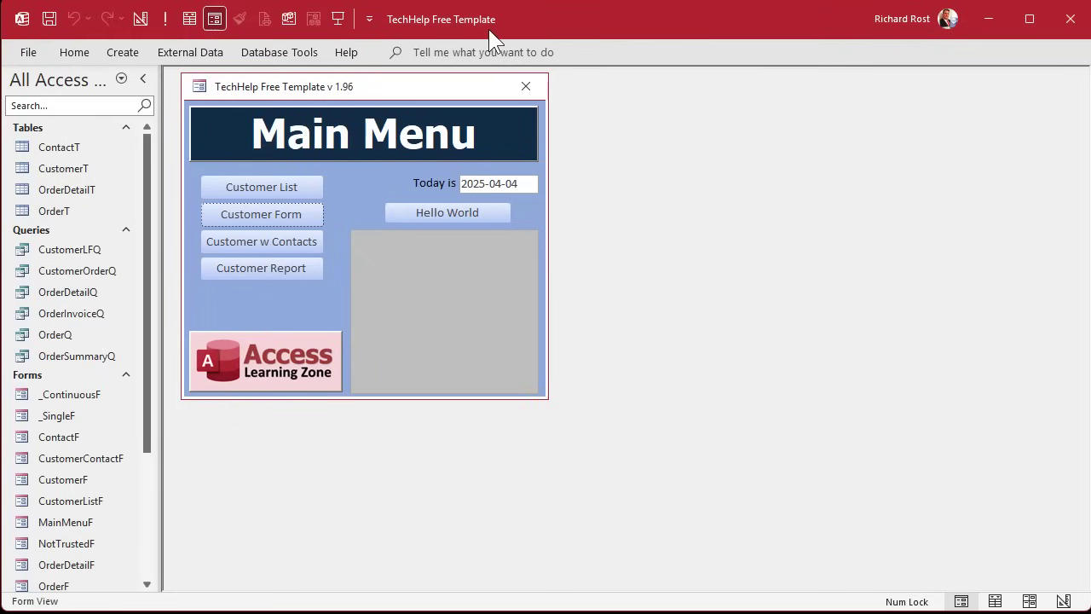
- Open CustomerT and enter Florida for record 4 and N.Y. for record 5 in the State column
double_click(75, 169)
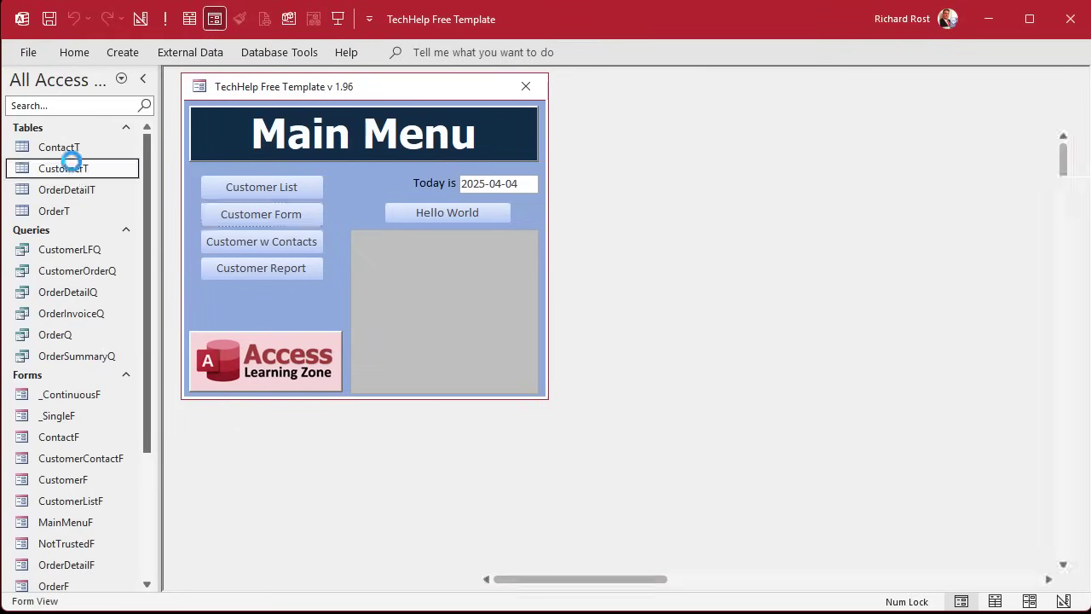
left_click(980, 138)
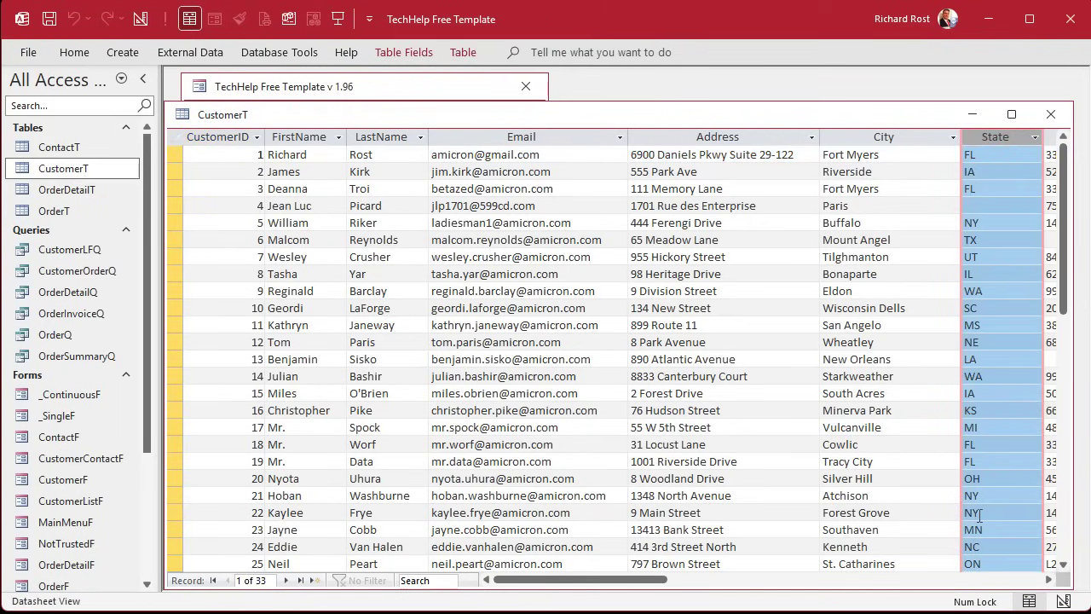
scroll(990, 340, "down", 5)
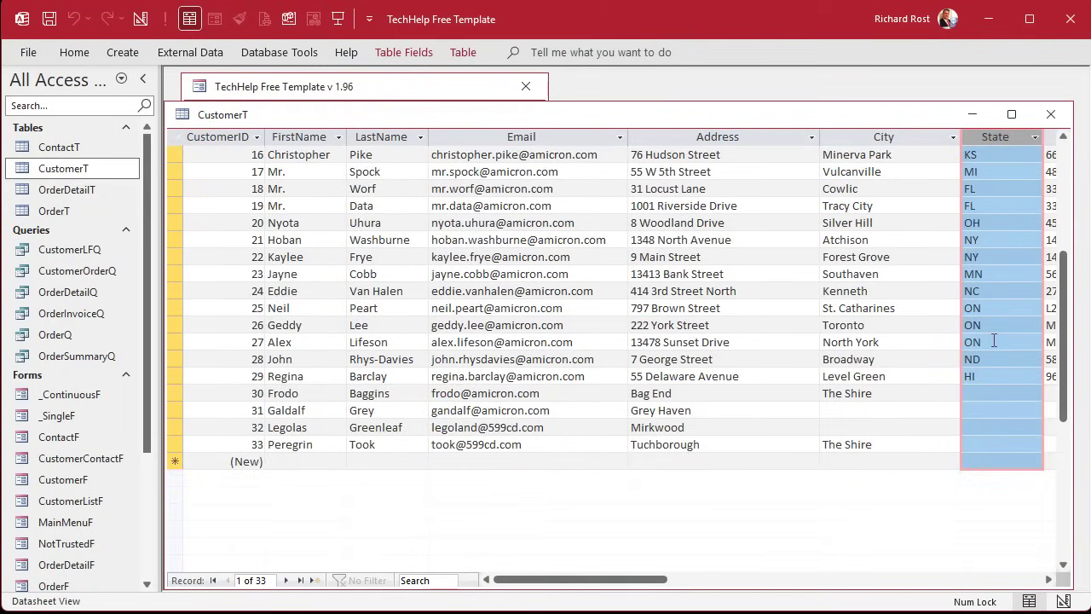
scroll(994, 340, "up", 5)
left_click(1001, 207)
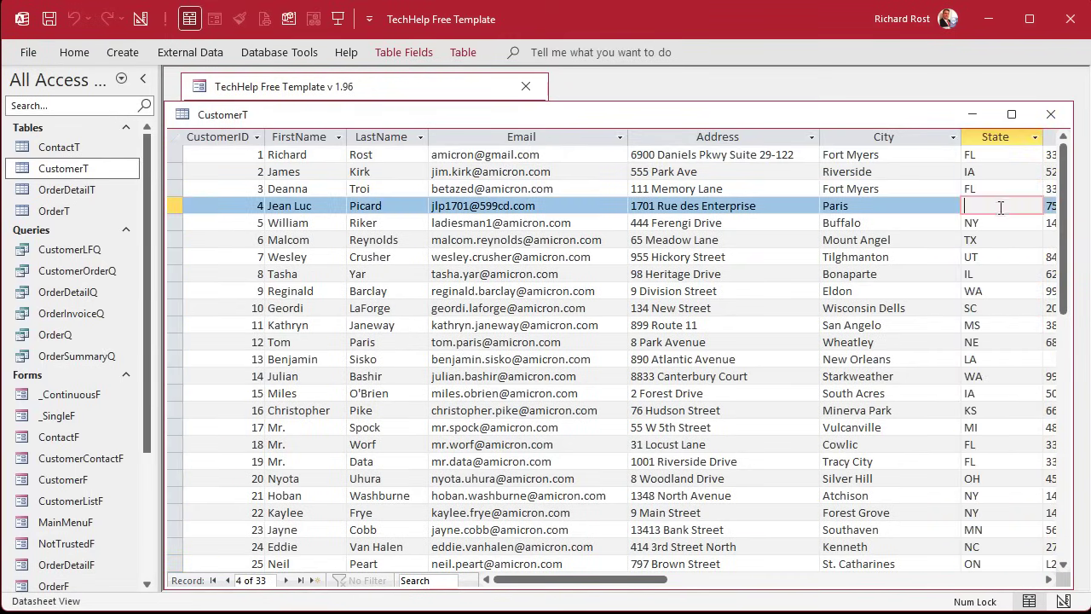
type("Florida")
key("Down")
type("N.Y.")
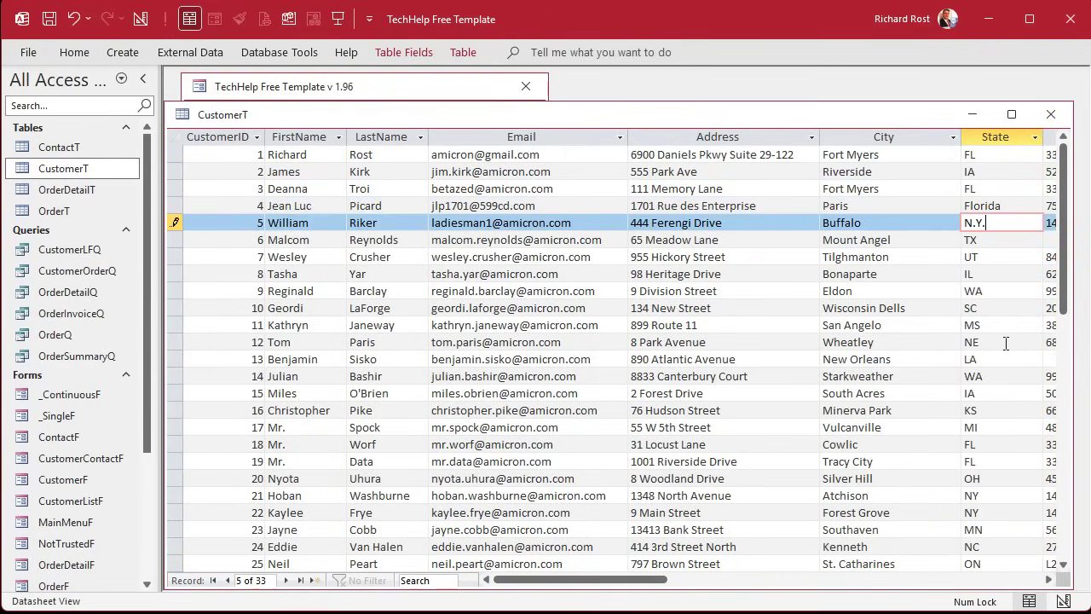
key("Down")
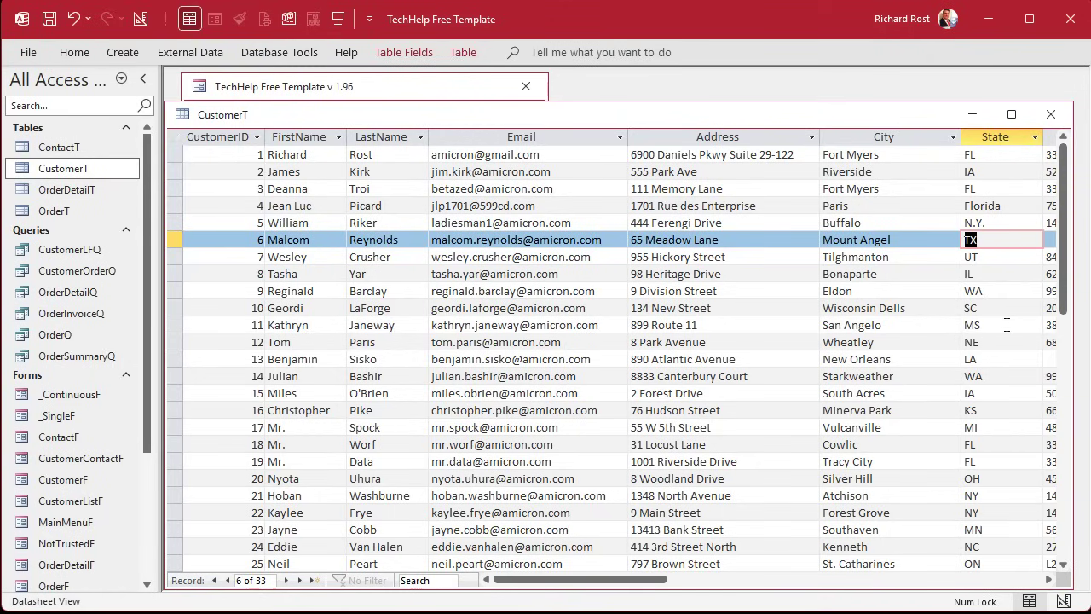
left_click(994, 138)
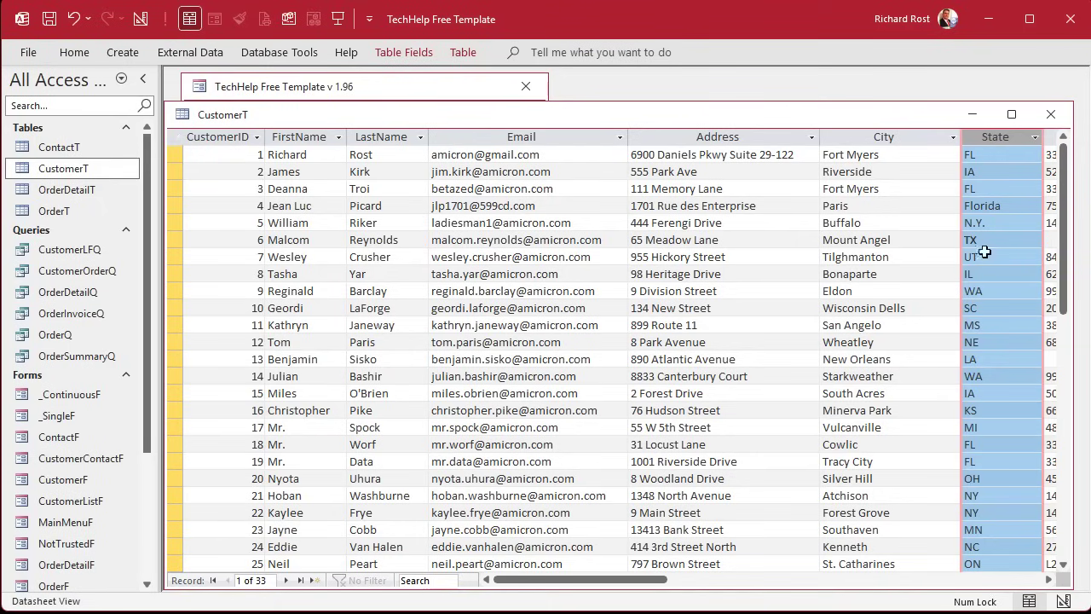
- Reposition and widen the CustomerT window to show ZIP, then sort customers by State A to Z
left_click_drag(729, 114, 733, 92)
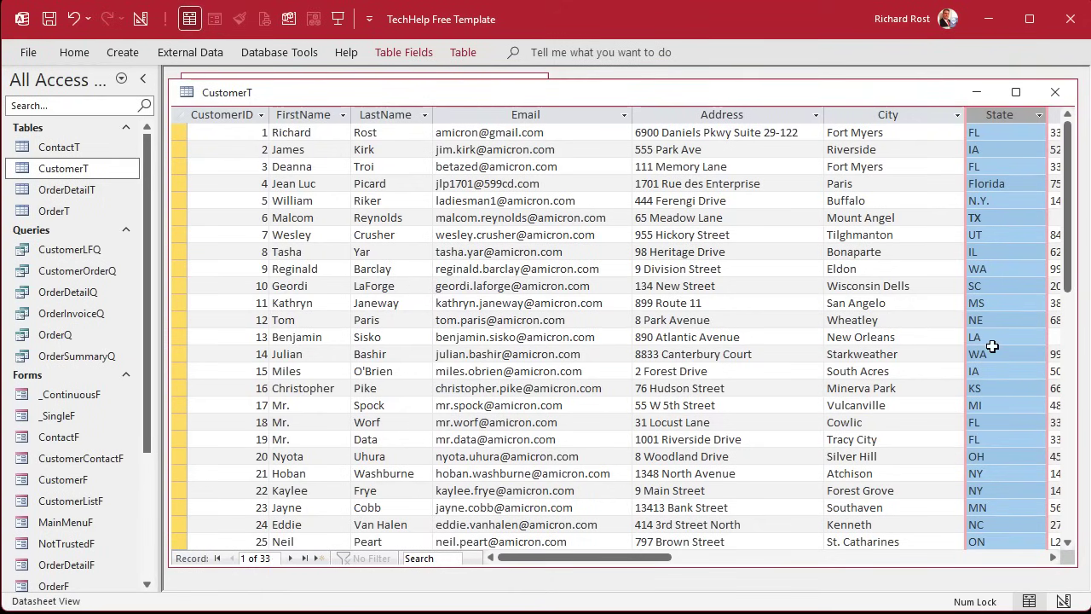
left_click_drag(864, 94, 511, 94)
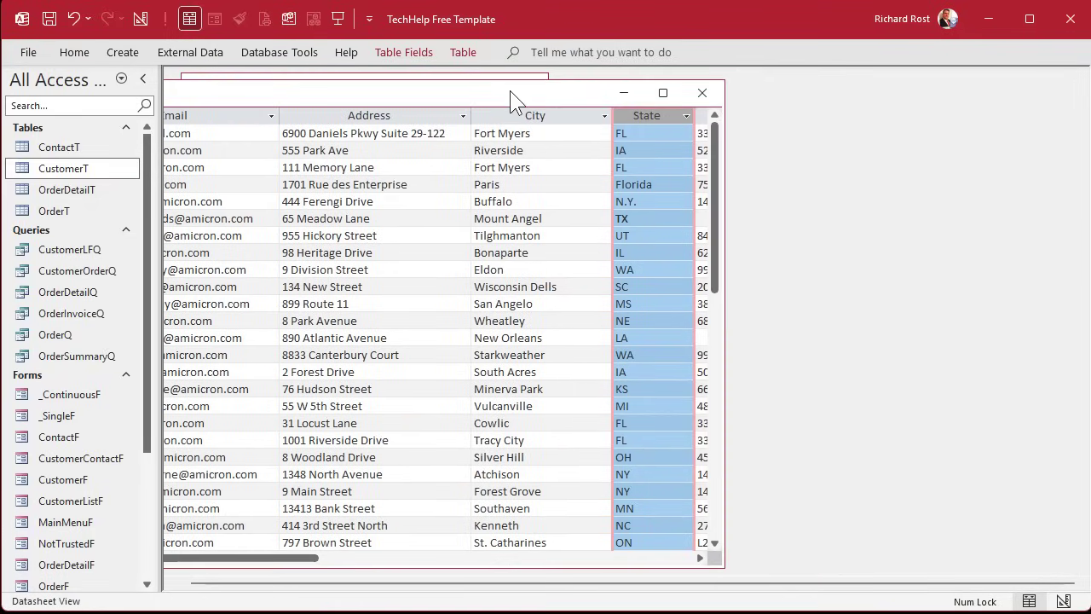
left_click_drag(723, 158, 775, 158)
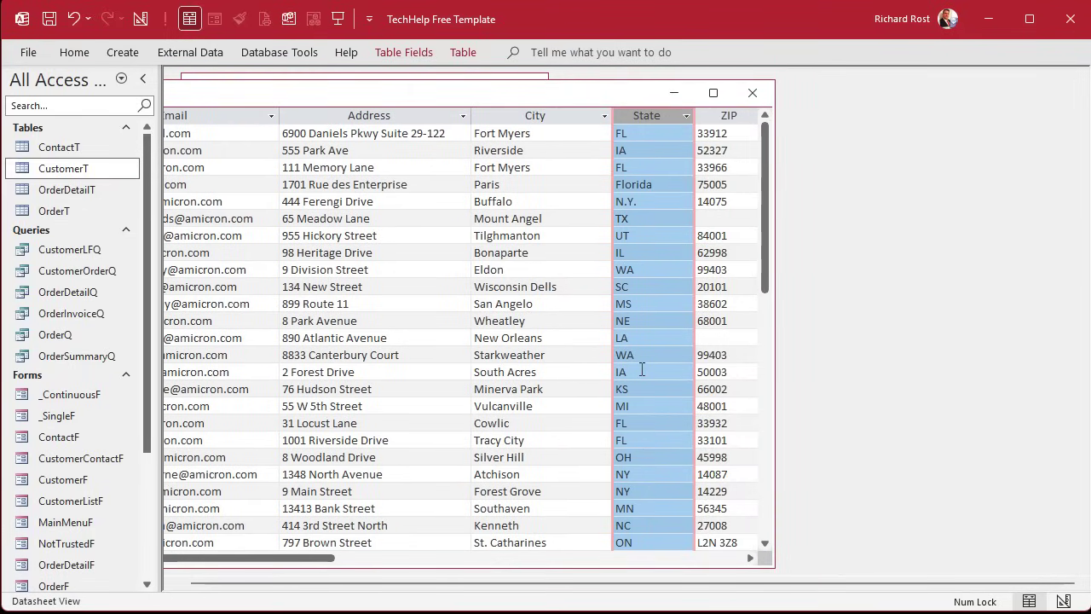
left_click(652, 201)
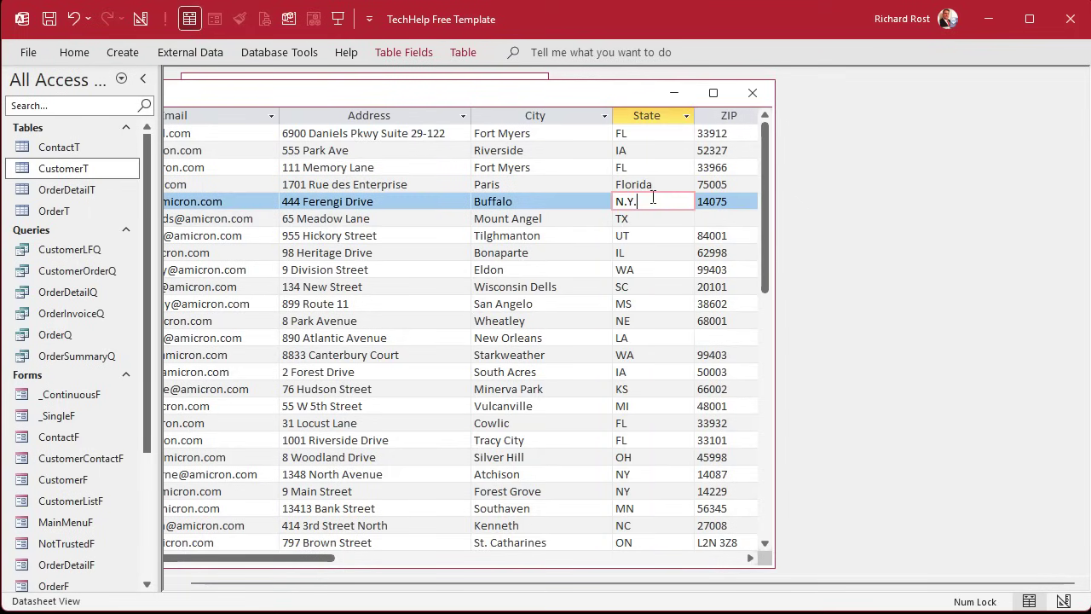
right_click(653, 201)
left_click(698, 283)
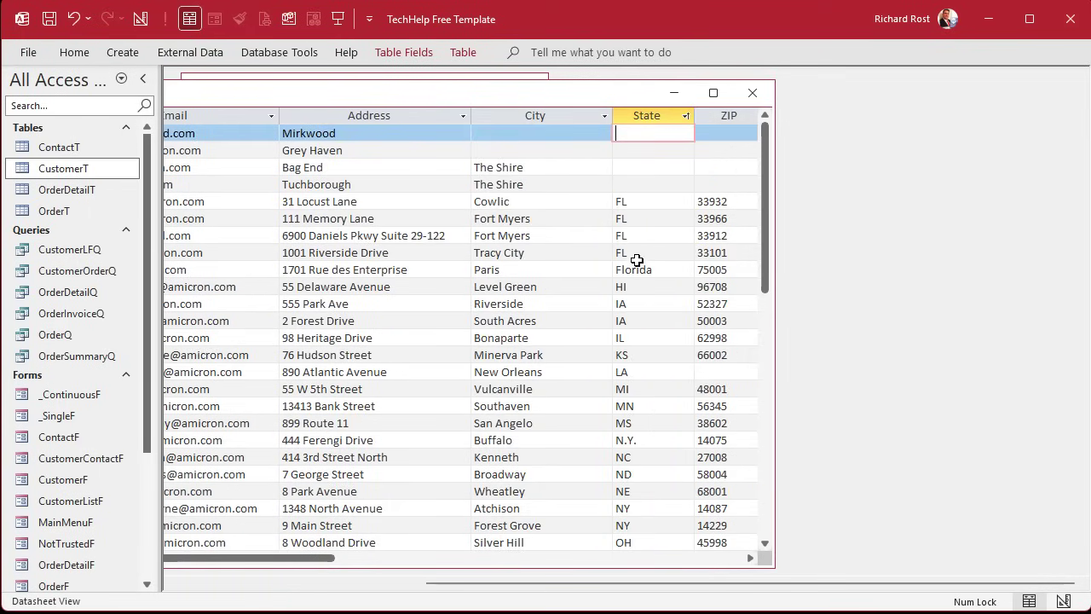
- Replace the Florida State entry with FL, then select the Buffalo row's N.Y. entry
left_click(666, 269)
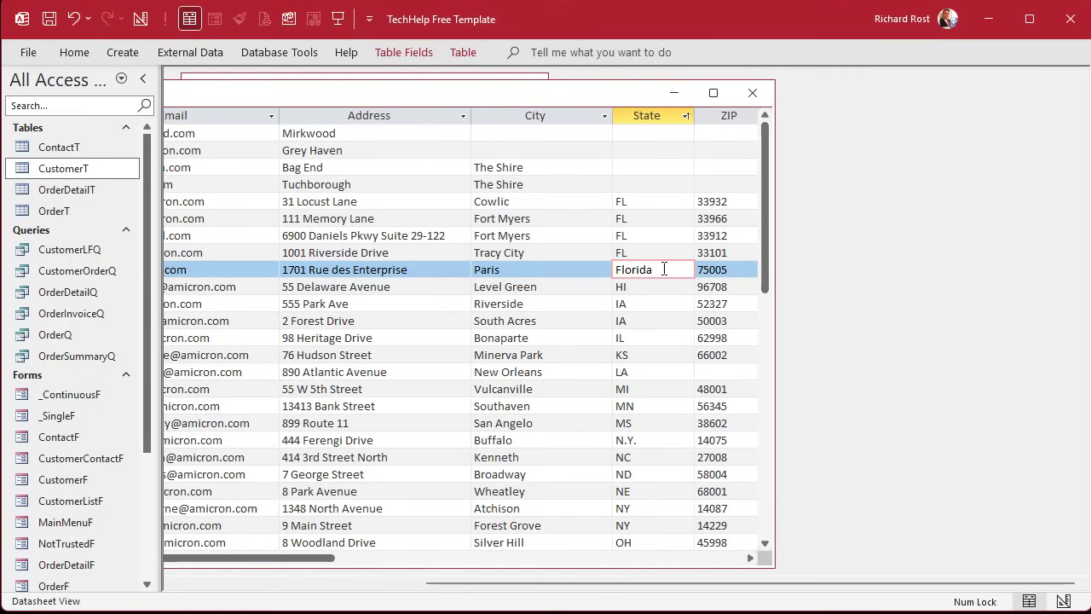
double_click(664, 270)
type("FL")
left_click(642, 290)
scroll(658, 426, "down", 2)
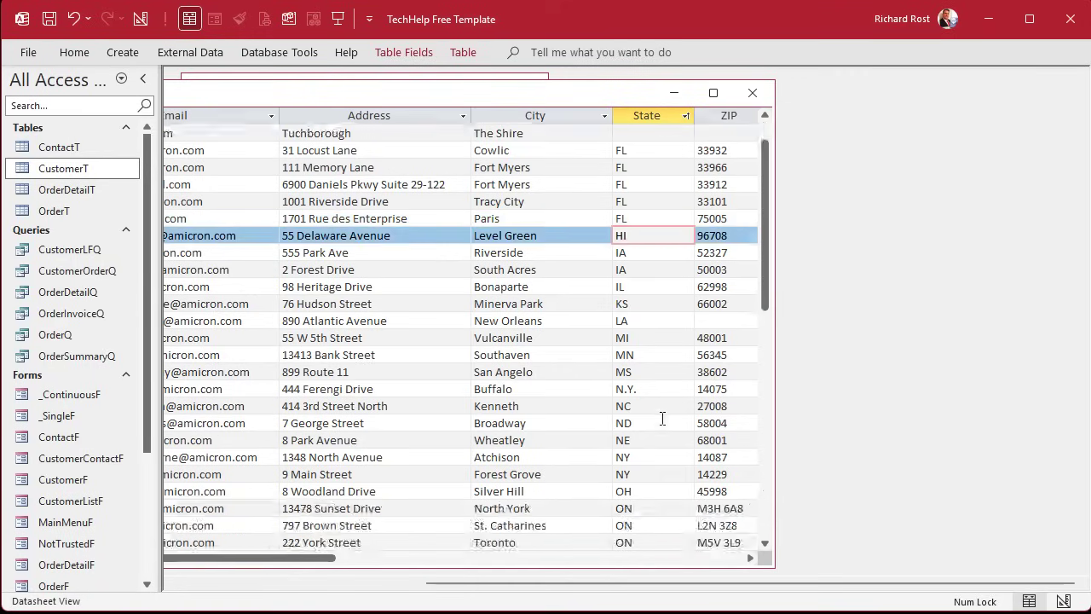
left_click(618, 338)
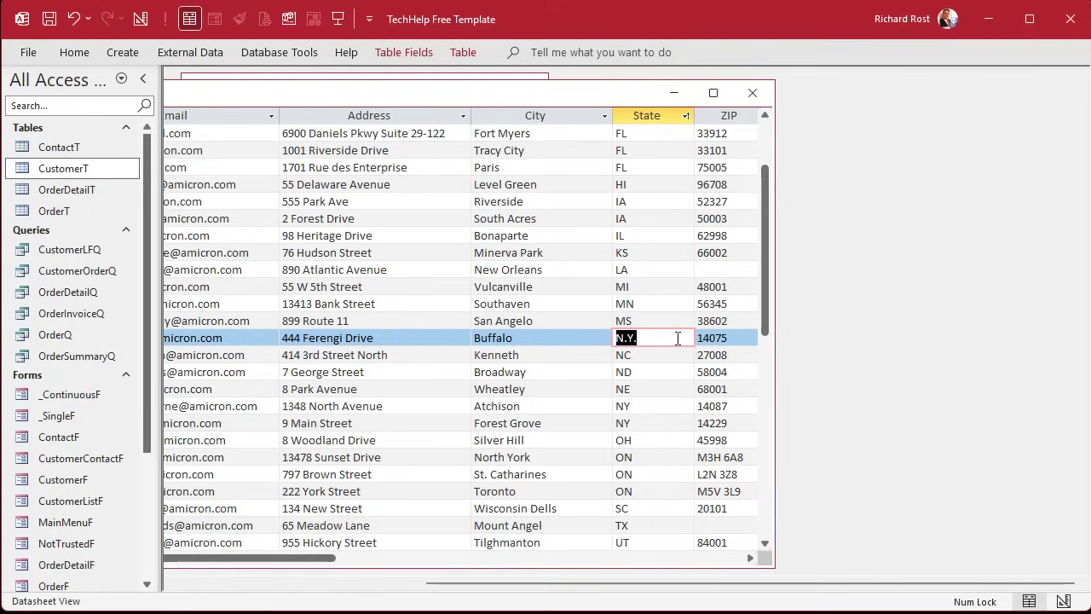
- Close CustomerT saving its design, and start an update query on CustomerT with its State field
left_click(755, 93)
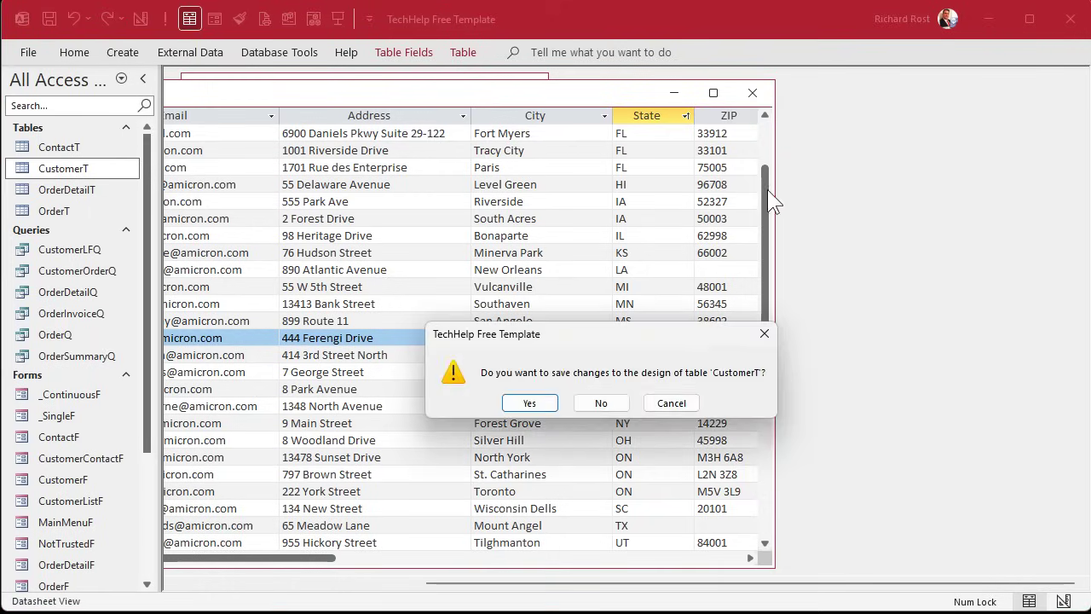
left_click(520, 402)
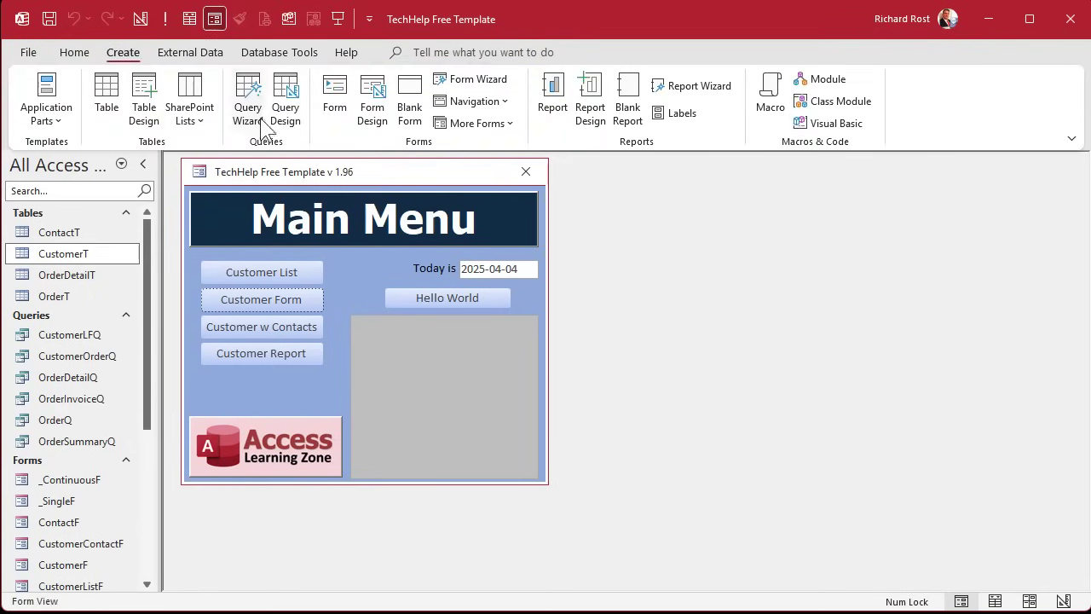
left_click(285, 100)
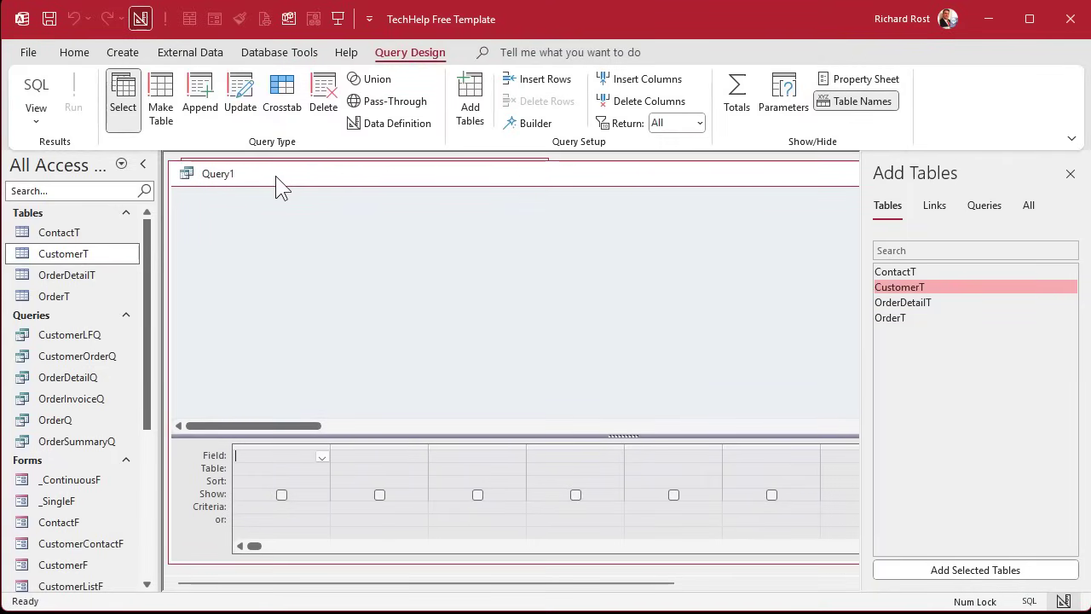
left_click(242, 94)
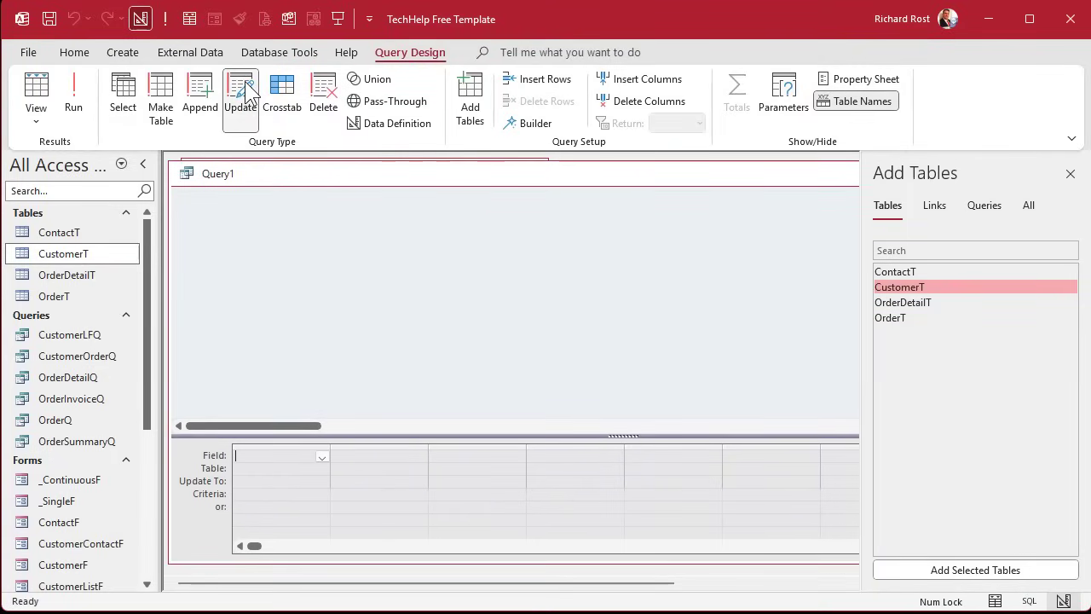
left_click_drag(86, 253, 198, 204)
left_click_drag(303, 311, 345, 375)
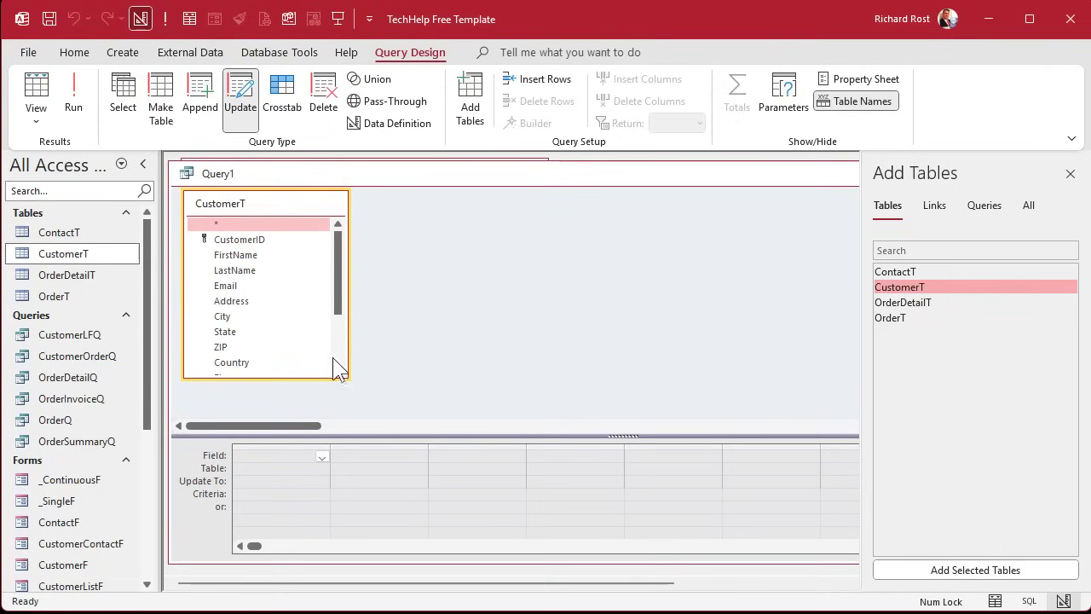
double_click(241, 333)
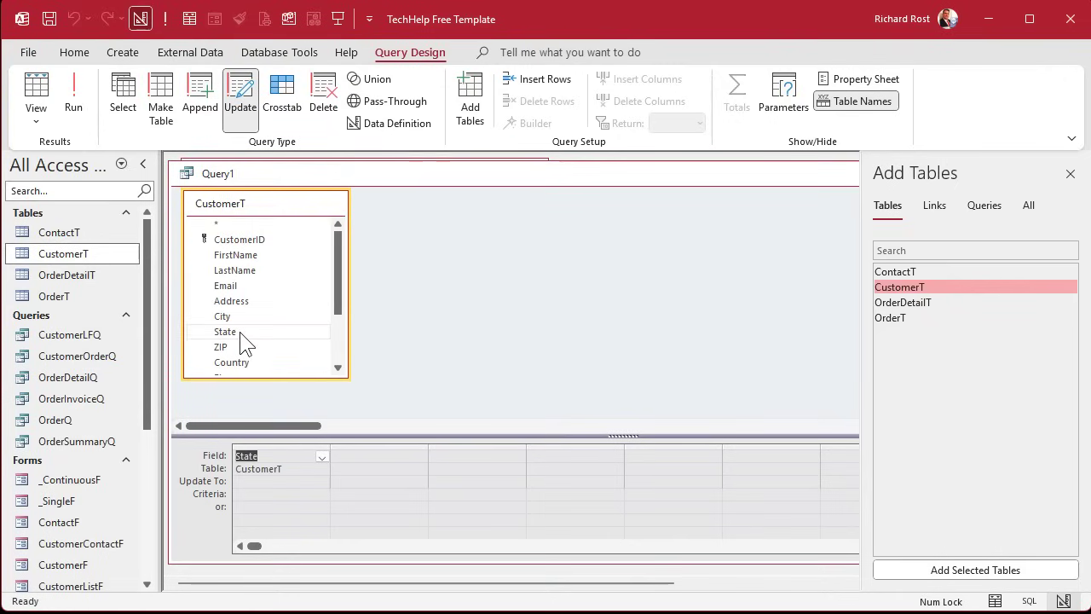
- Set the State criteria to "N.Y." and its Update To value to "NY"
left_click(260, 494)
type("N.Y.")
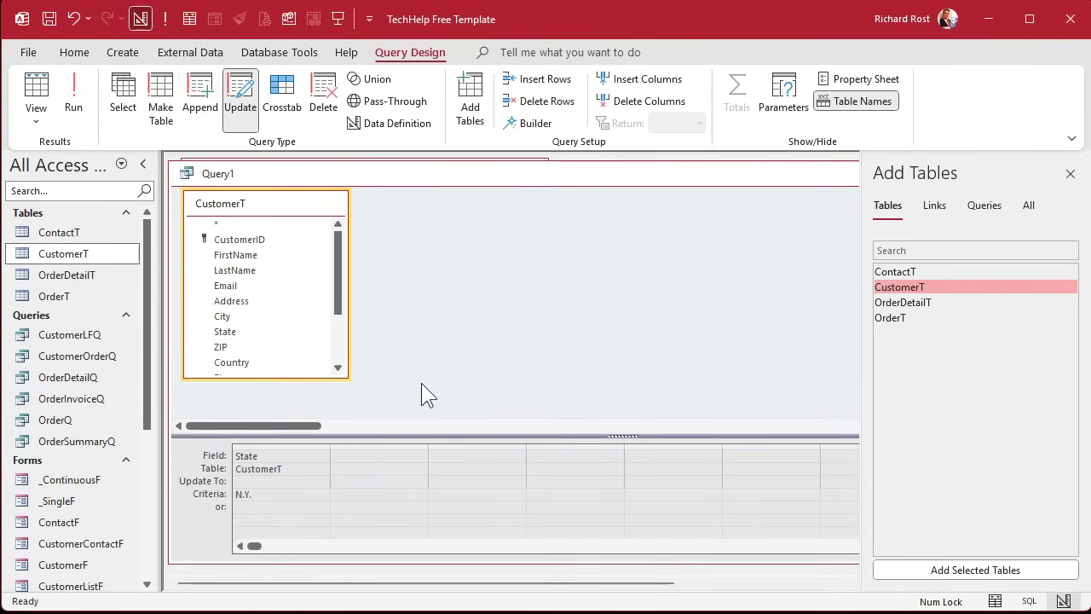
key("Return")
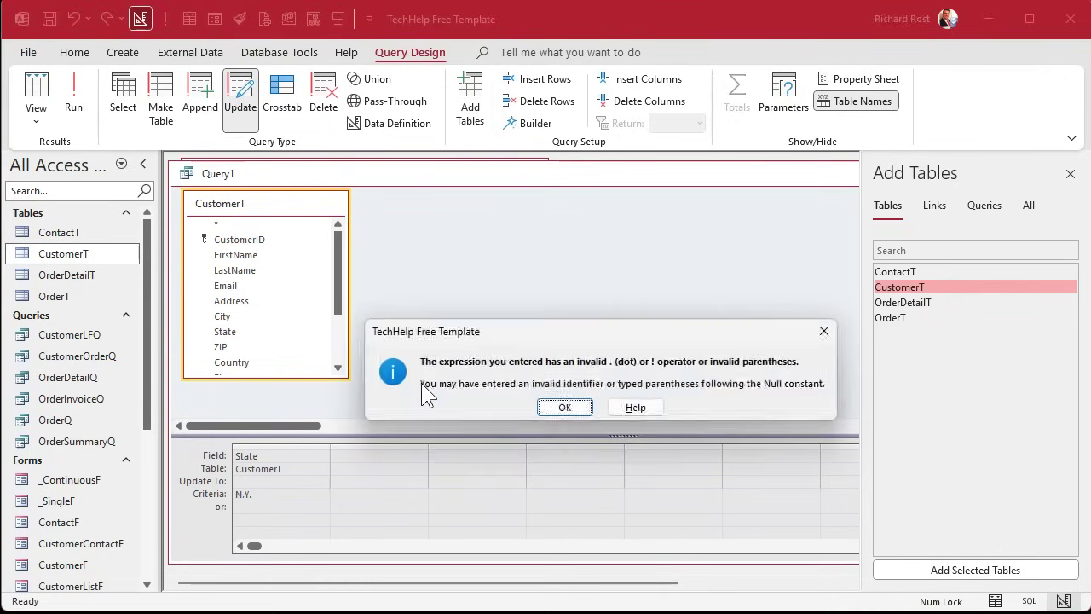
key("Return")
type("\"")
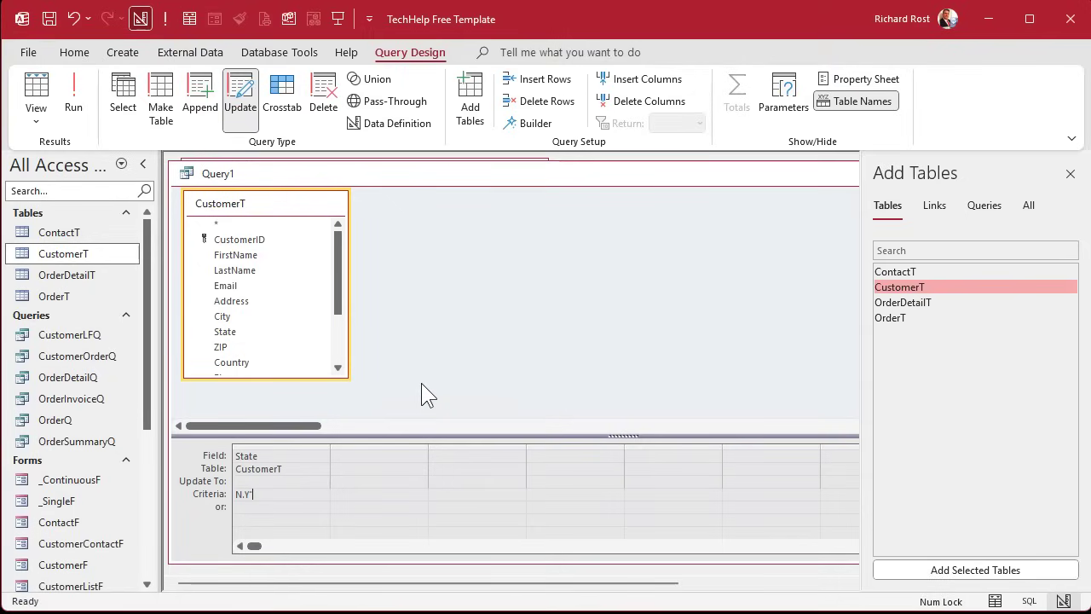
key("Home")
type("\"")
key("Up")
type("\"NY\"")
left_click(253, 493)
type(".\"")
- Reopen CustomerT maximized and review the State values across all records
double_click(68, 253)
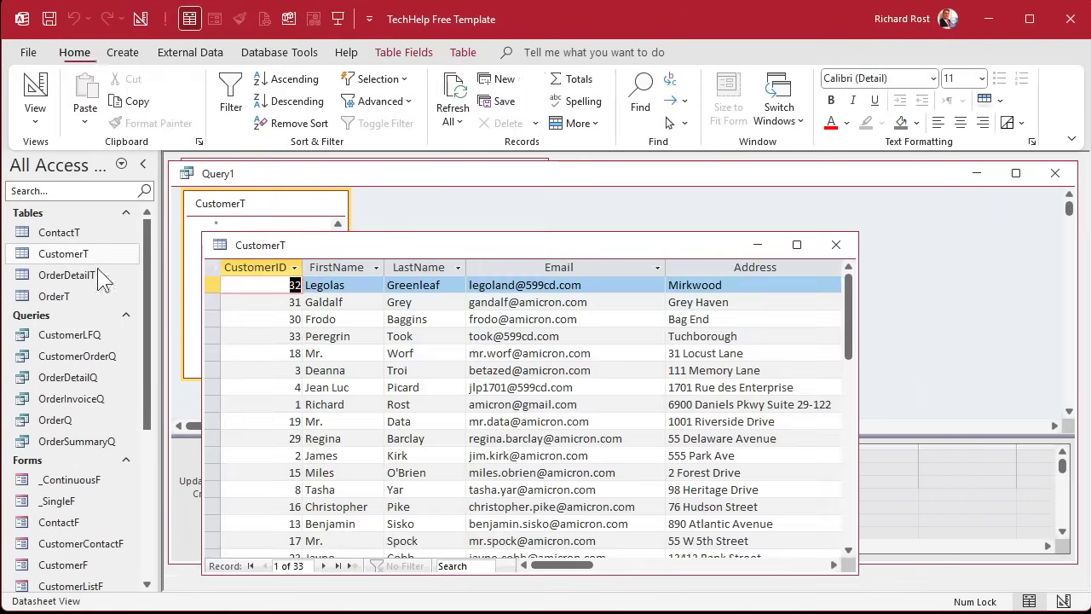
left_click(795, 245)
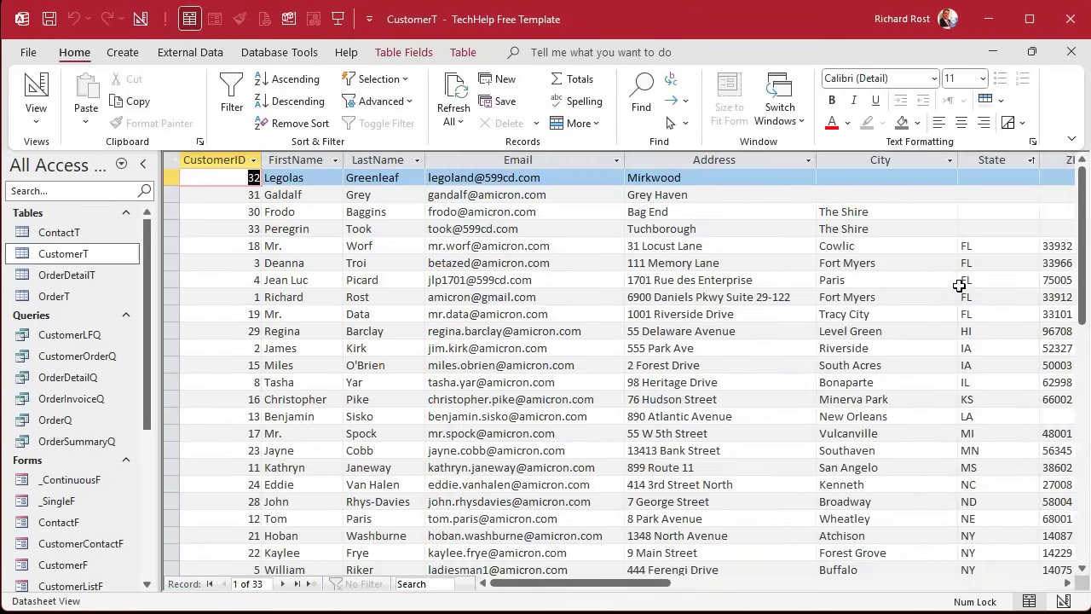
scroll(983, 334, "down", 4)
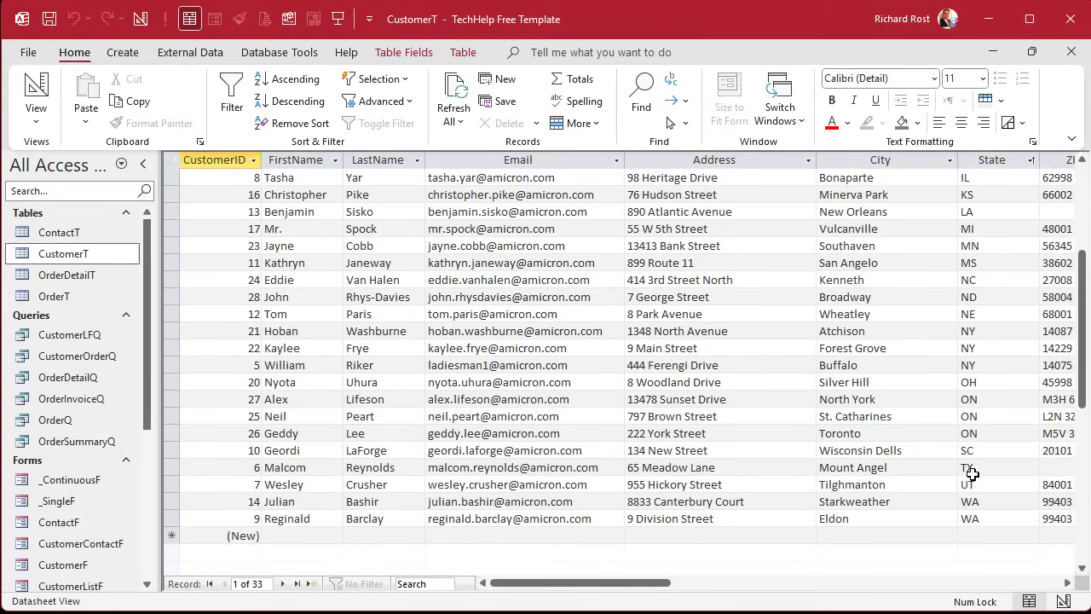
scroll(982, 409, "up", 4)
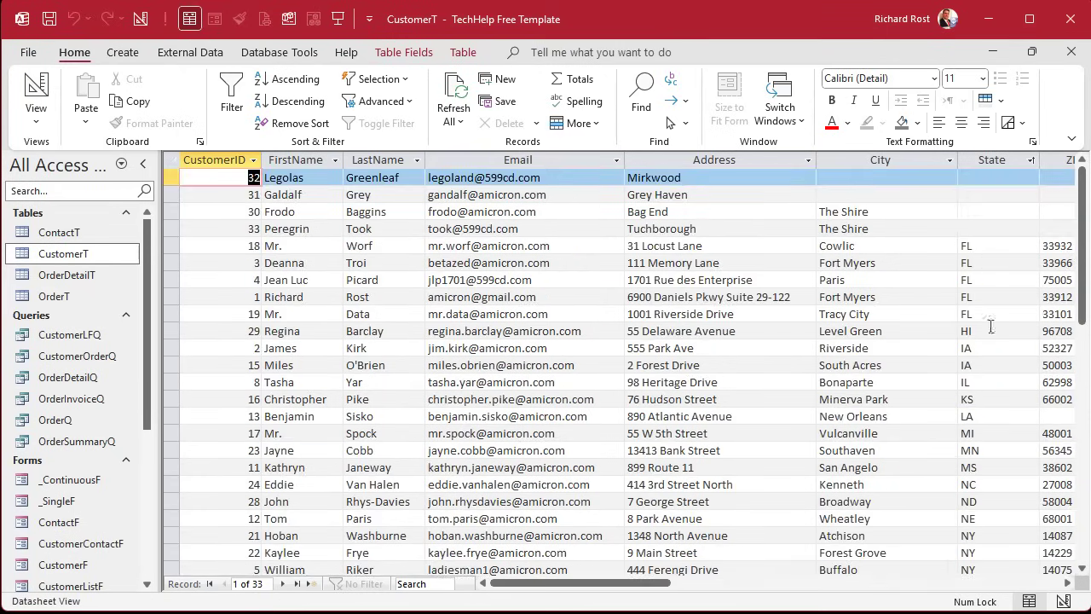
left_click(1032, 53)
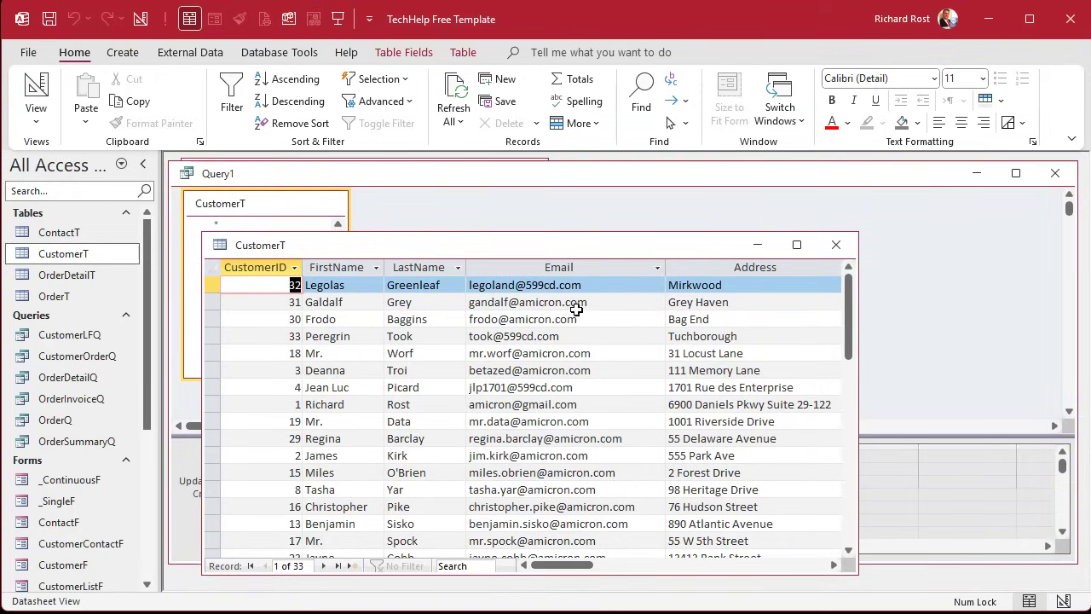
left_click(53, 254)
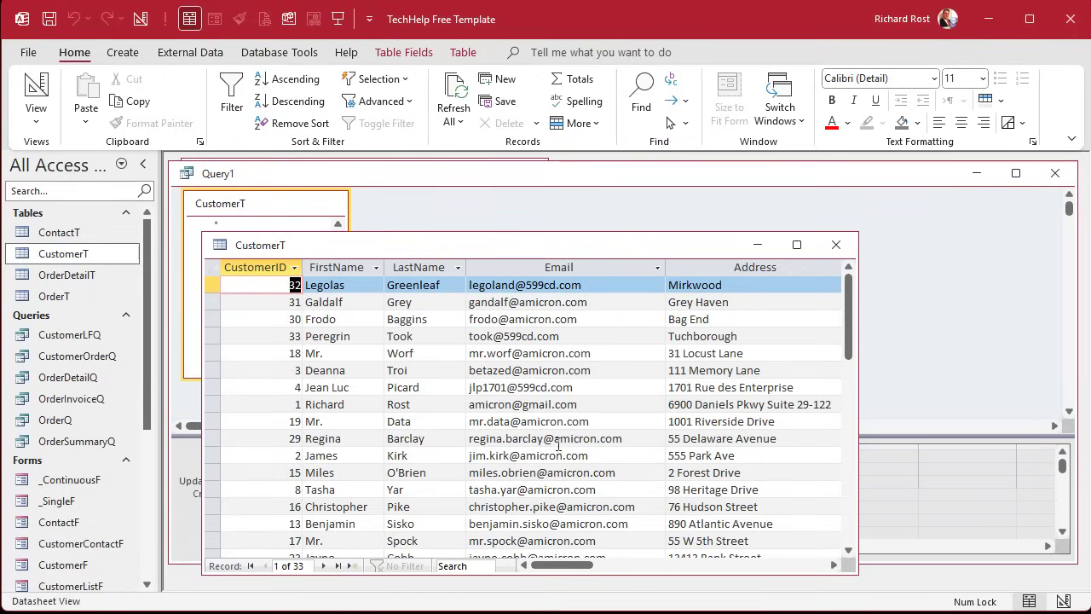
left_click_drag(579, 564, 643, 566)
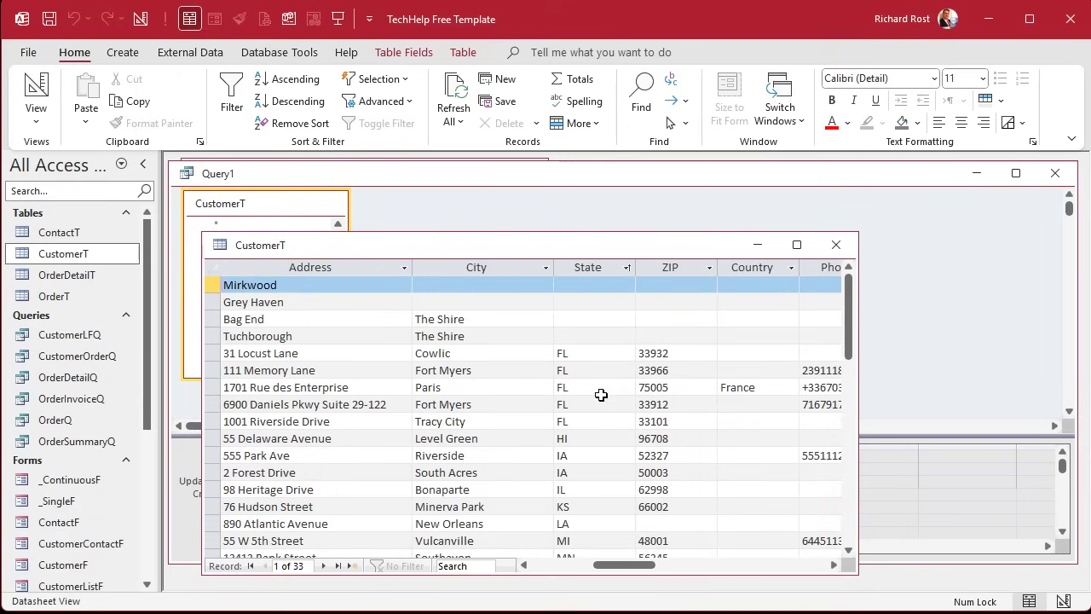
scroll(600, 417, "down", 2)
scroll(600, 417, "down", 5)
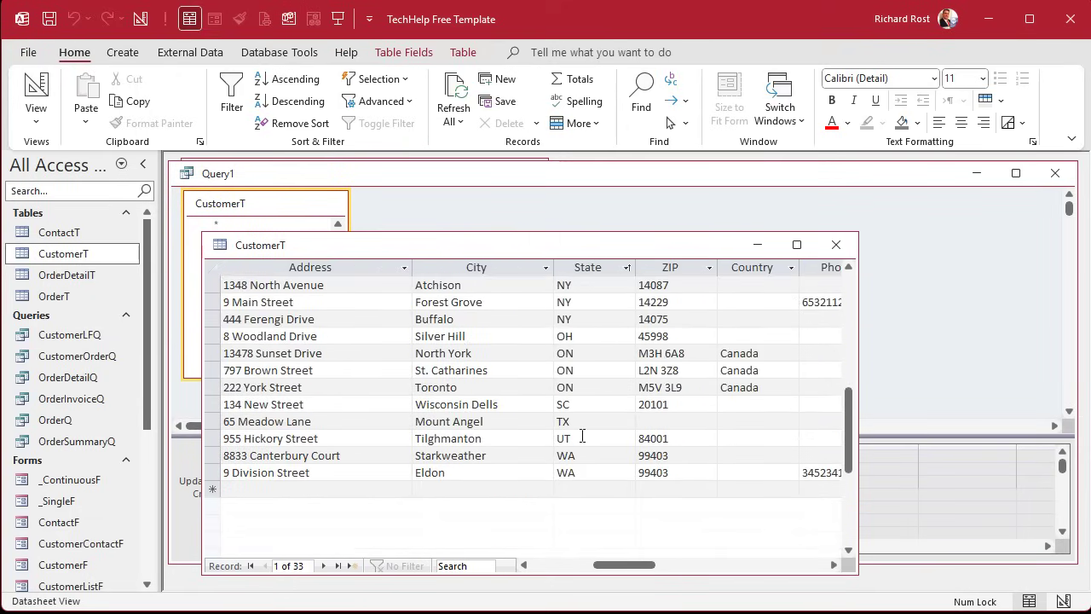
scroll(582, 436, "up", 4)
scroll(582, 437, "up", 3)
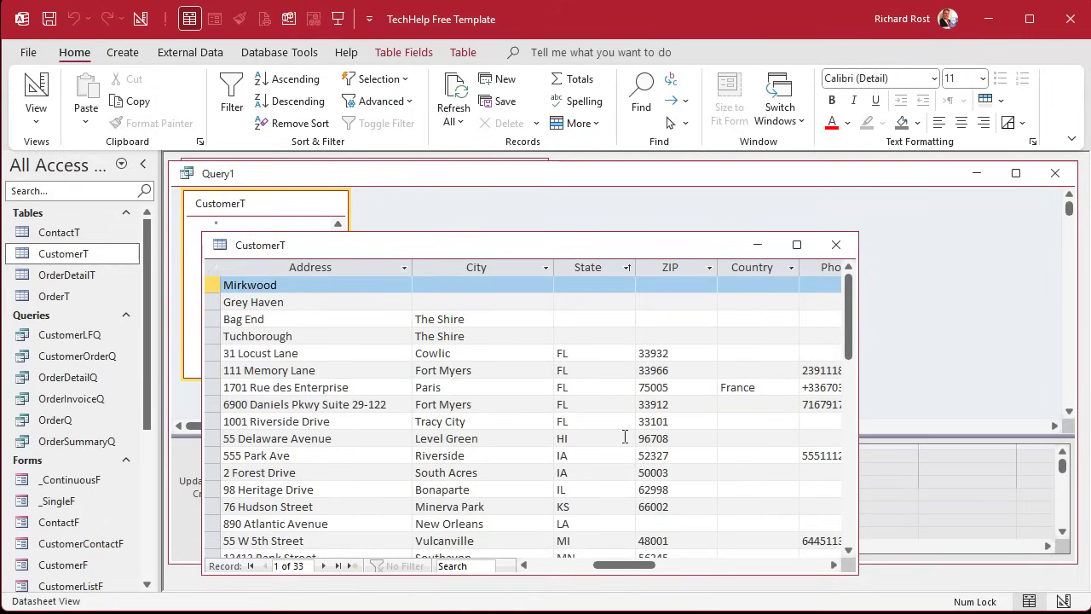
key("Home")
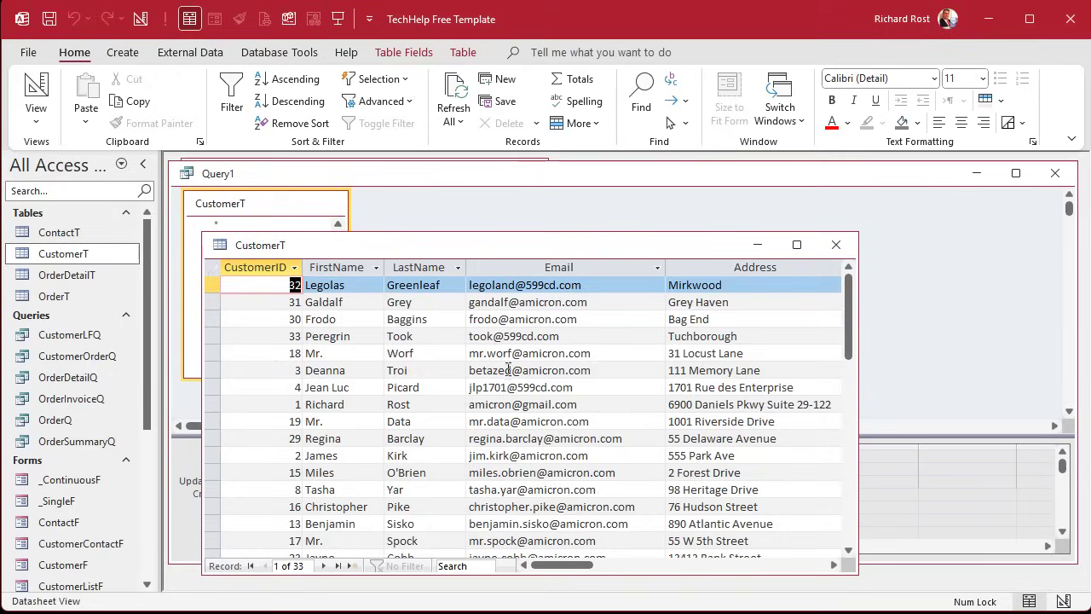
- Close the CustomerT datasheet and close Query1 without saving
left_click(836, 245)
left_click(1070, 174)
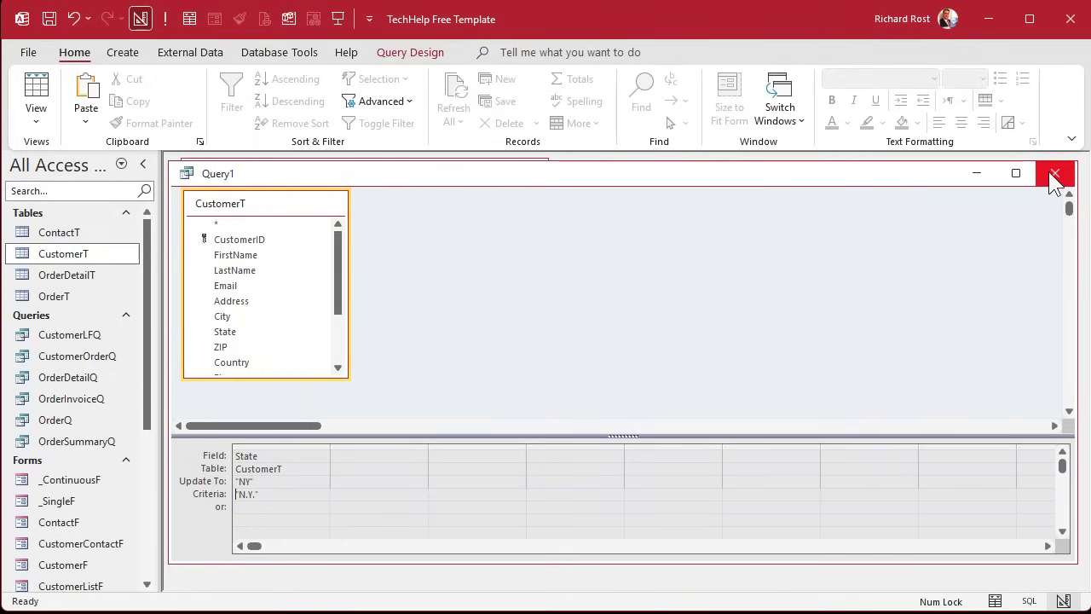
left_click(1055, 173)
left_click(601, 401)
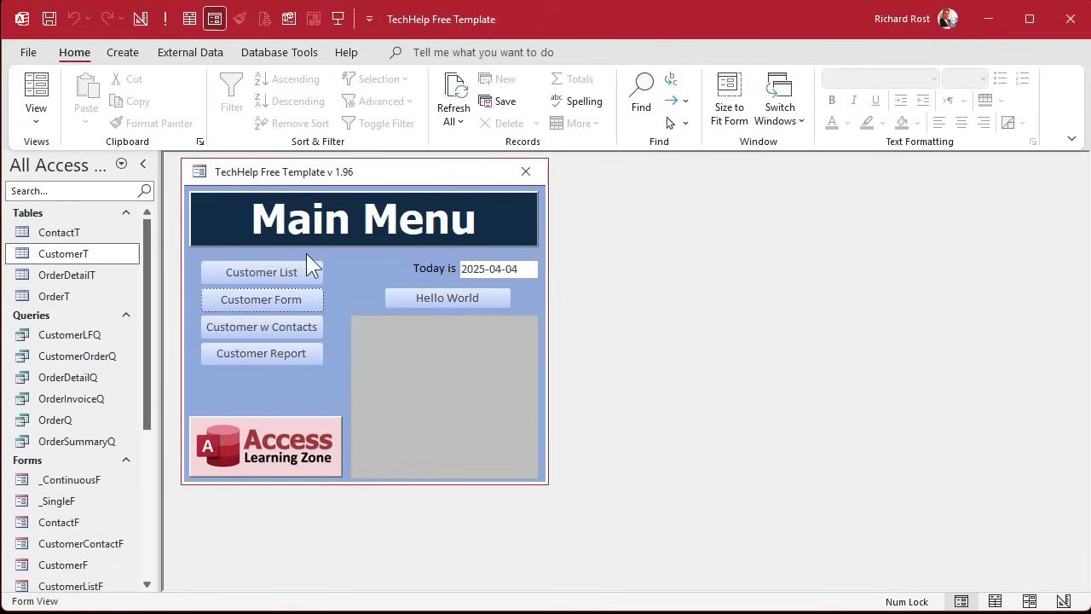
- Build a totals query on CustomerT grouping State in ascending order, and run it
left_click(123, 52)
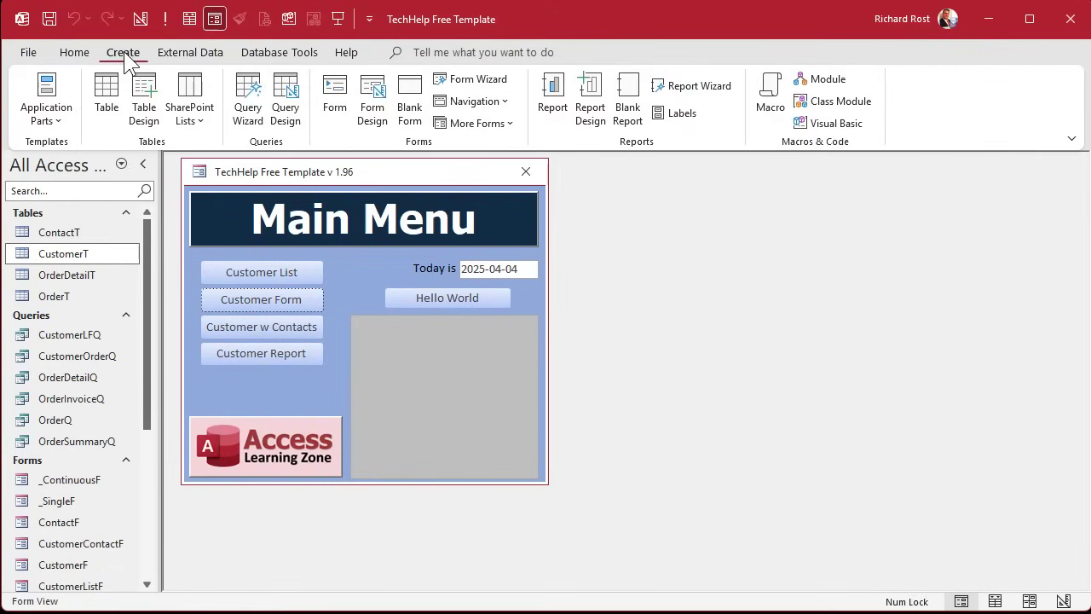
left_click(285, 109)
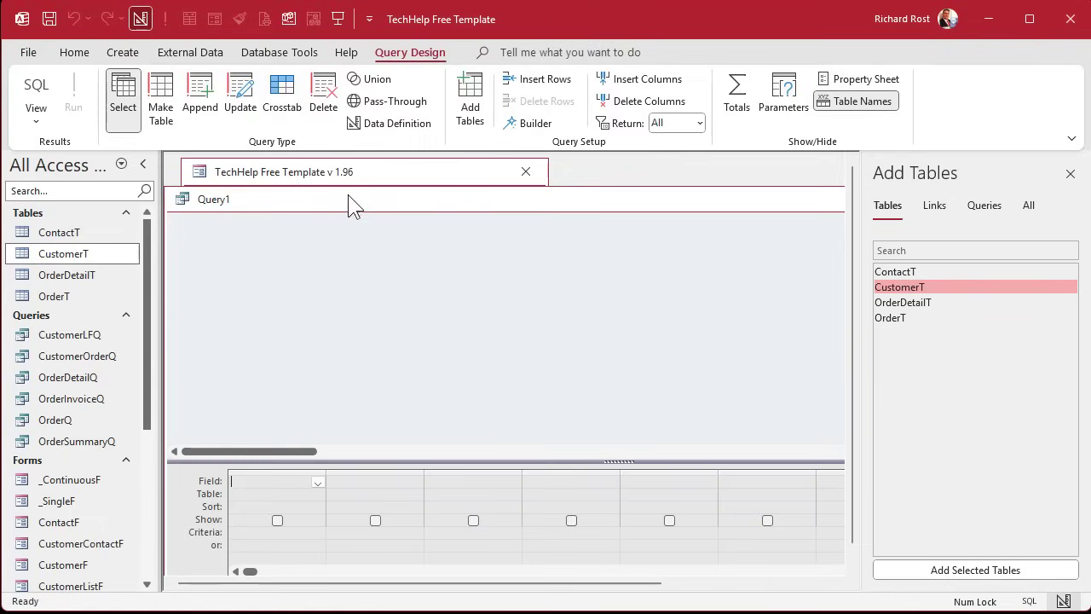
double_click(936, 286)
left_click(1070, 174)
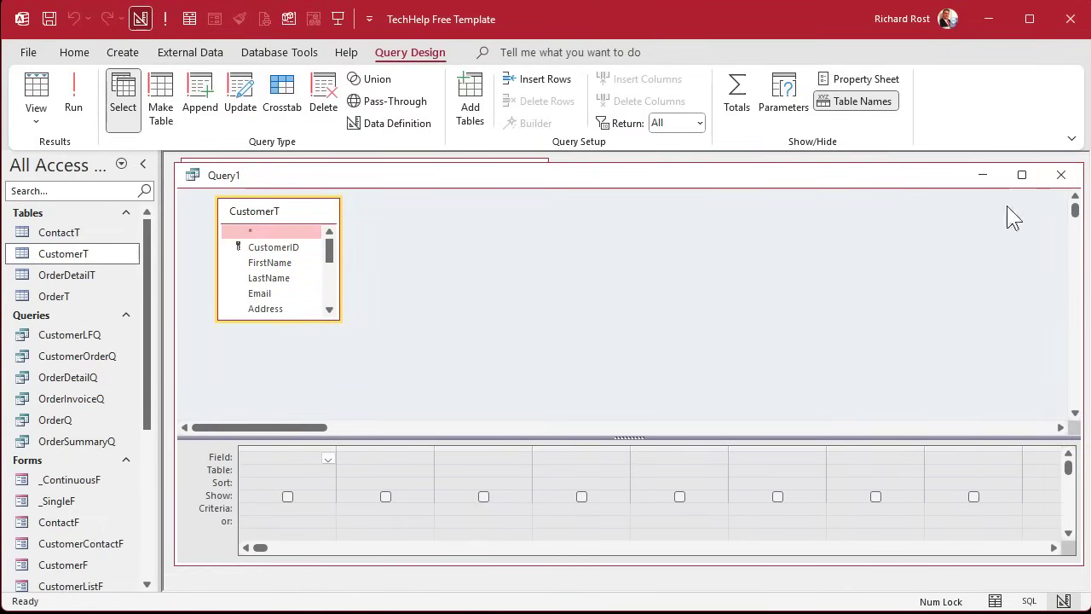
left_click(737, 111)
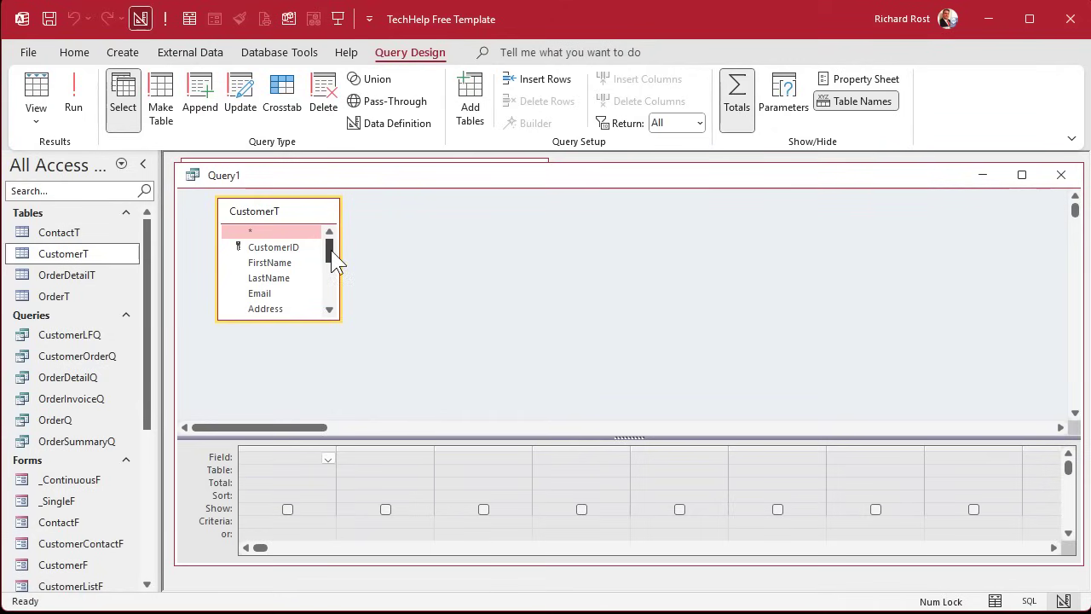
left_click_drag(335, 260, 310, 281)
left_click(261, 268)
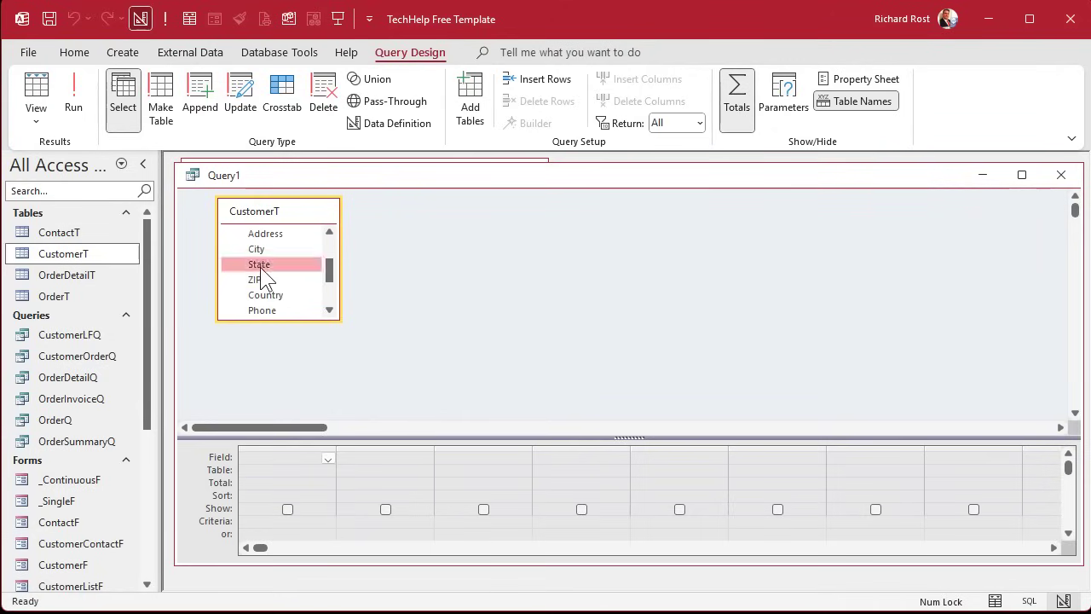
double_click(261, 269)
left_click(329, 496)
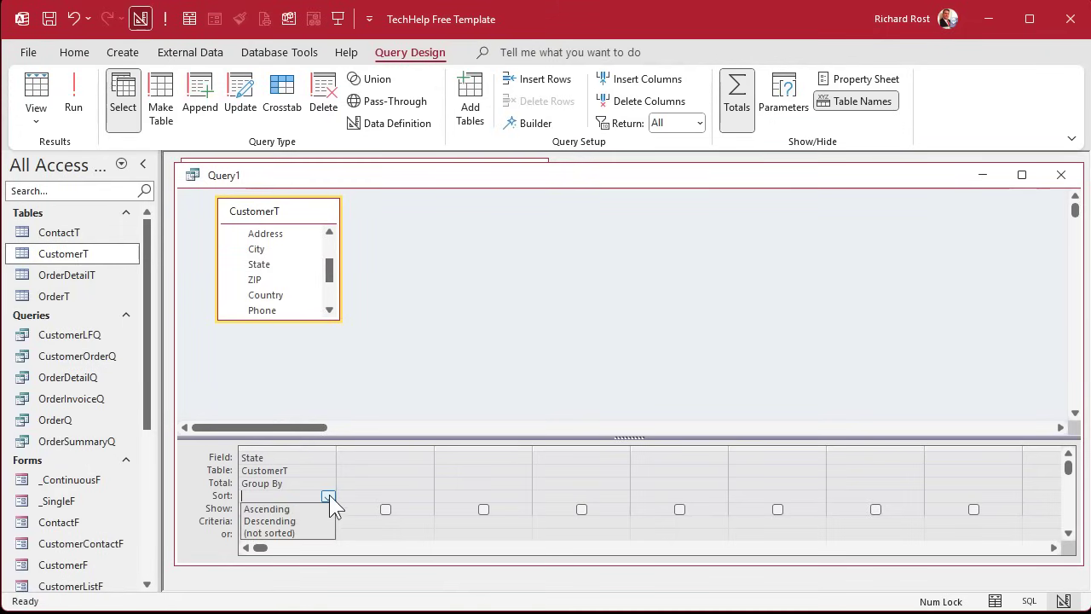
left_click(328, 508)
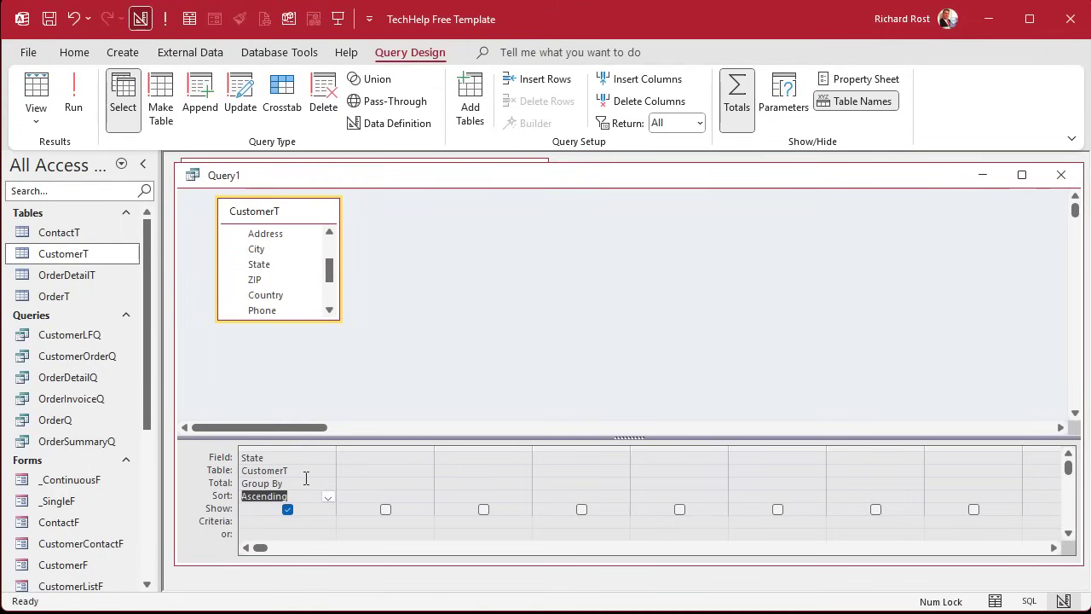
left_click(74, 98)
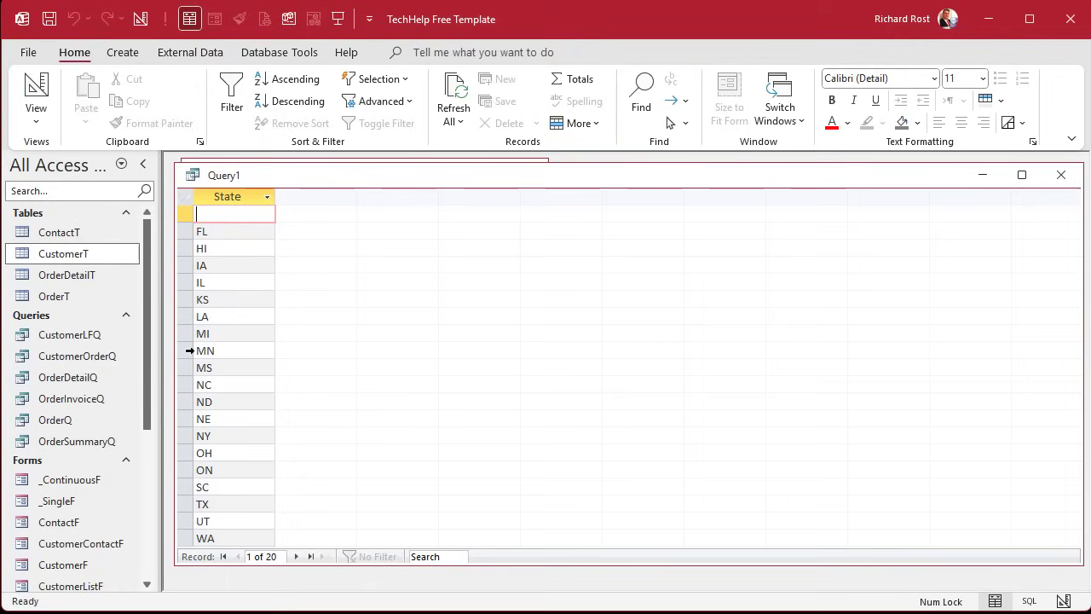
- Add an Is Not Null criterion on State, rerun, save as StateAggQ and close it
left_click(36, 86)
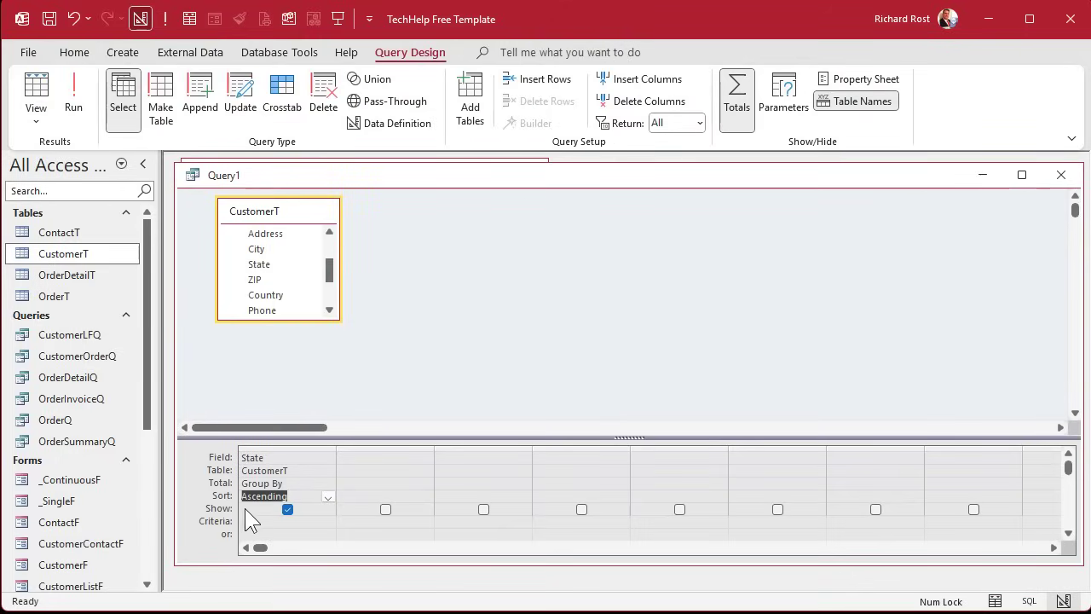
left_click(246, 519)
type("is not null")
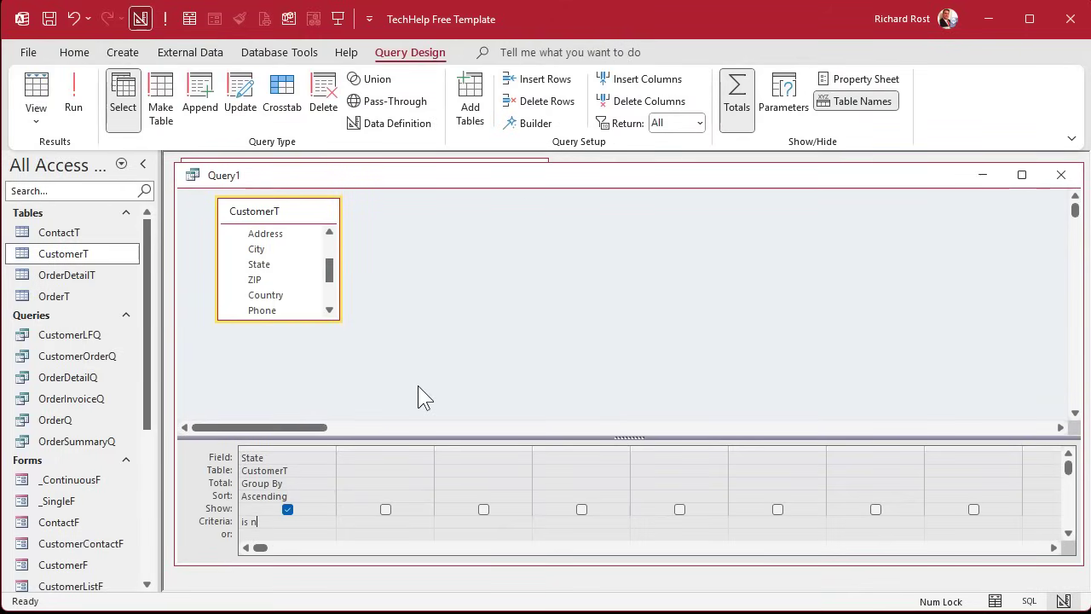
key("Tab")
left_click(73, 96)
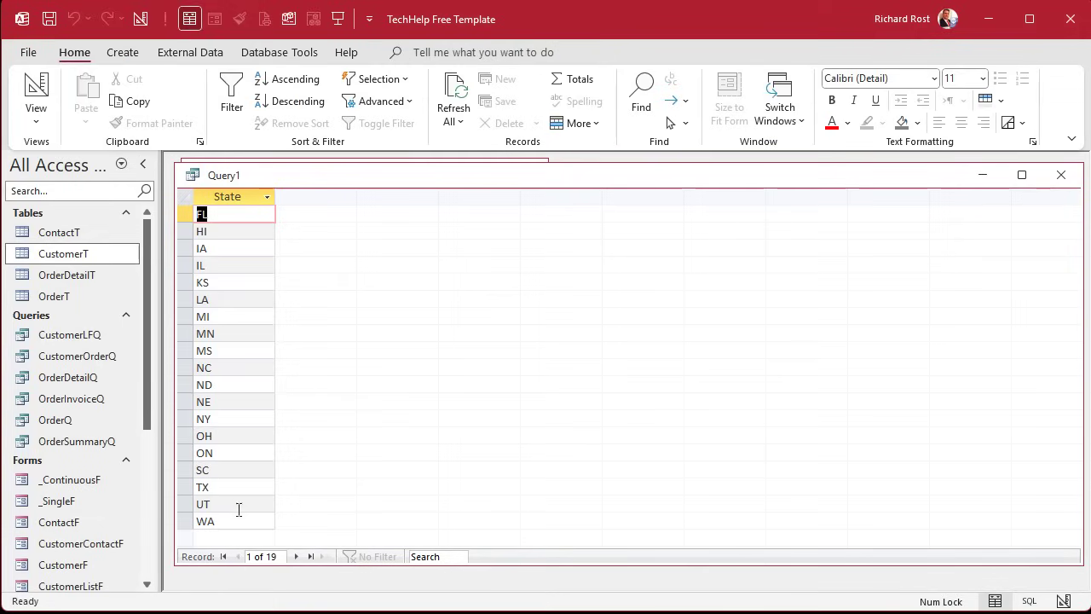
key("ctrl+s")
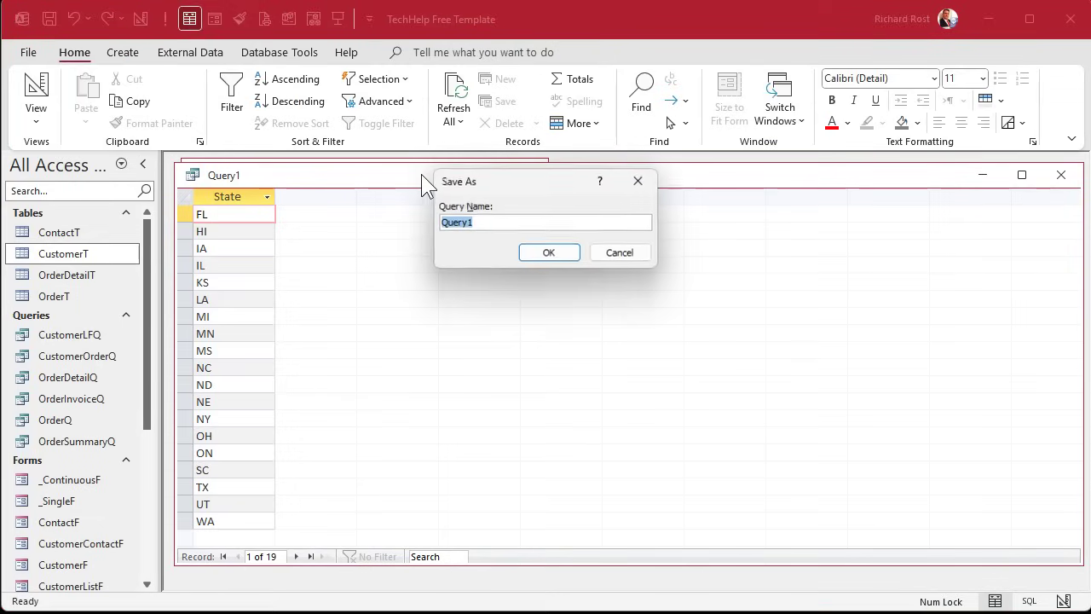
type("StateAgg")
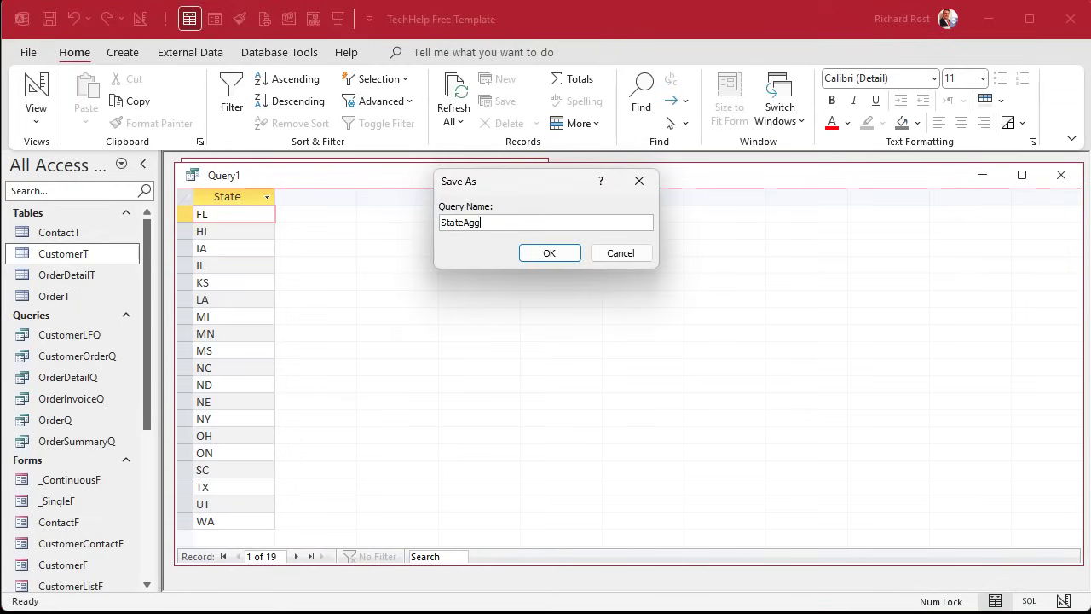
type("Q")
key("Return")
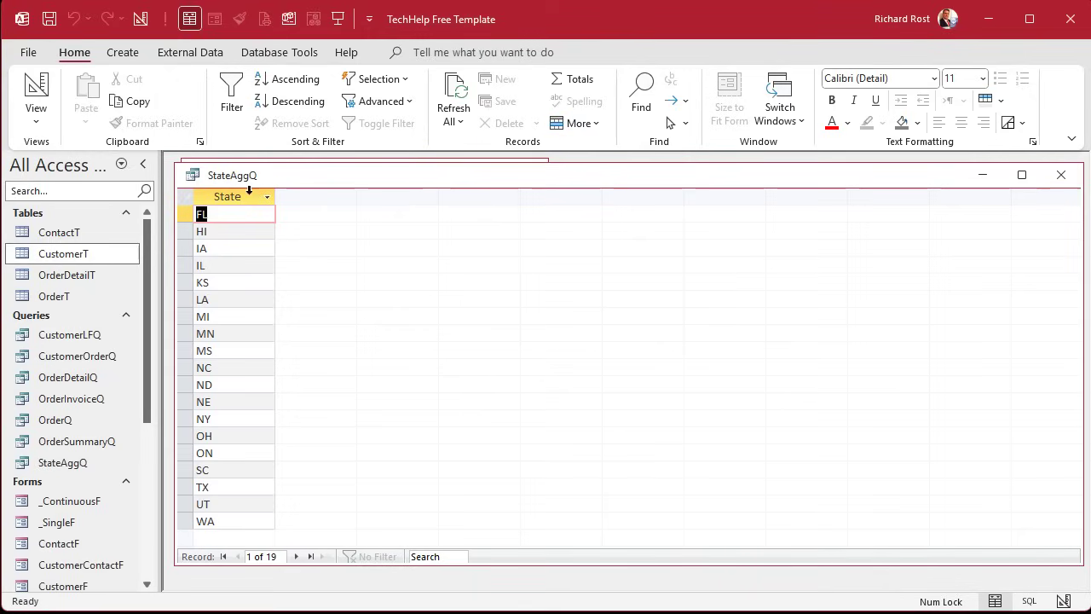
left_click(1061, 175)
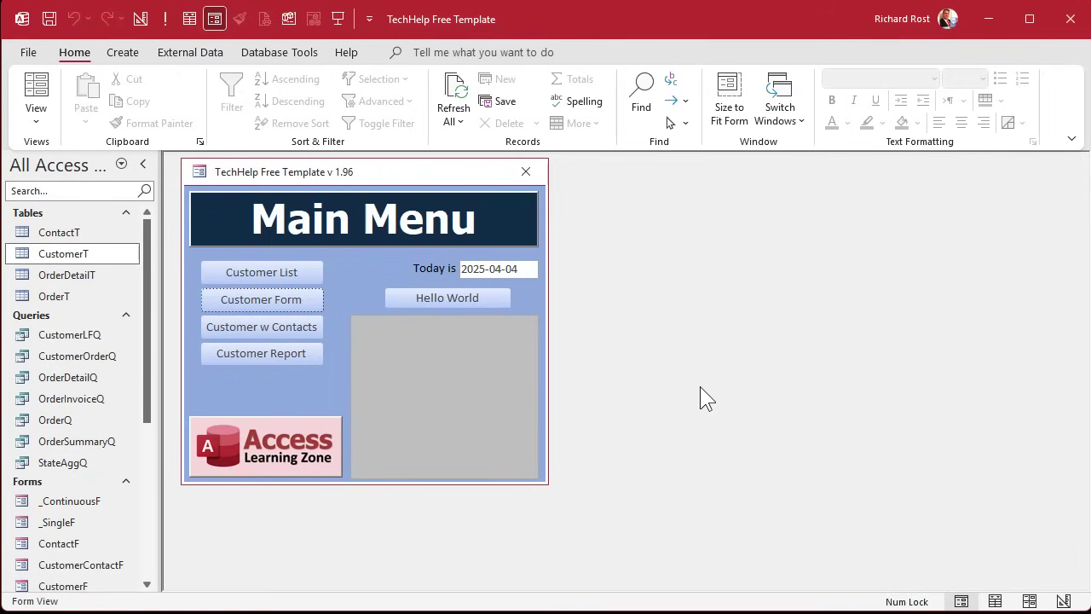
- Start a new make-table query that creates a table named StateT
left_click(127, 55)
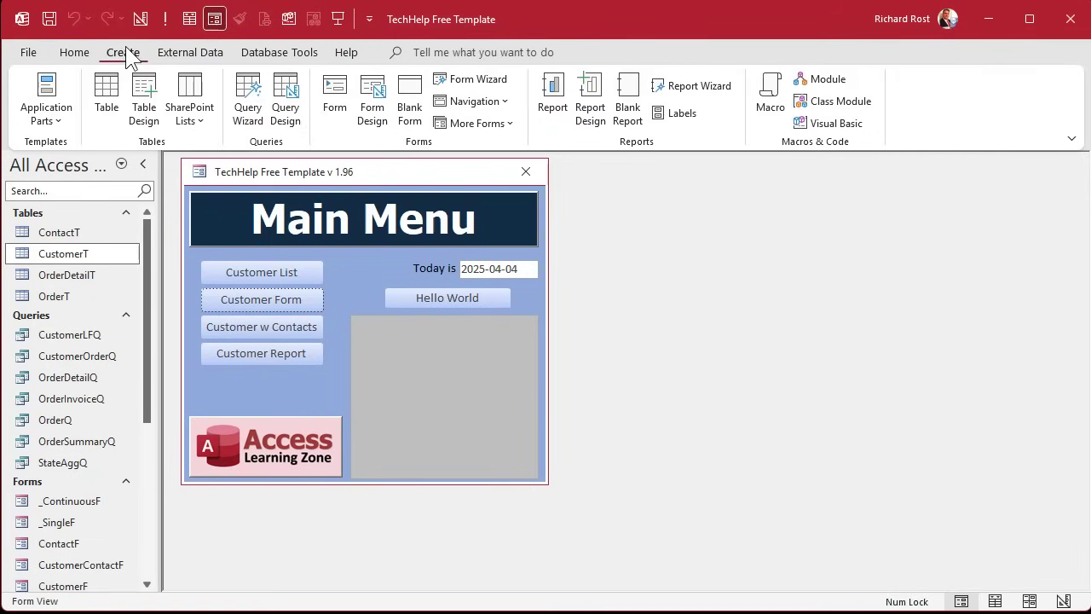
left_click(284, 101)
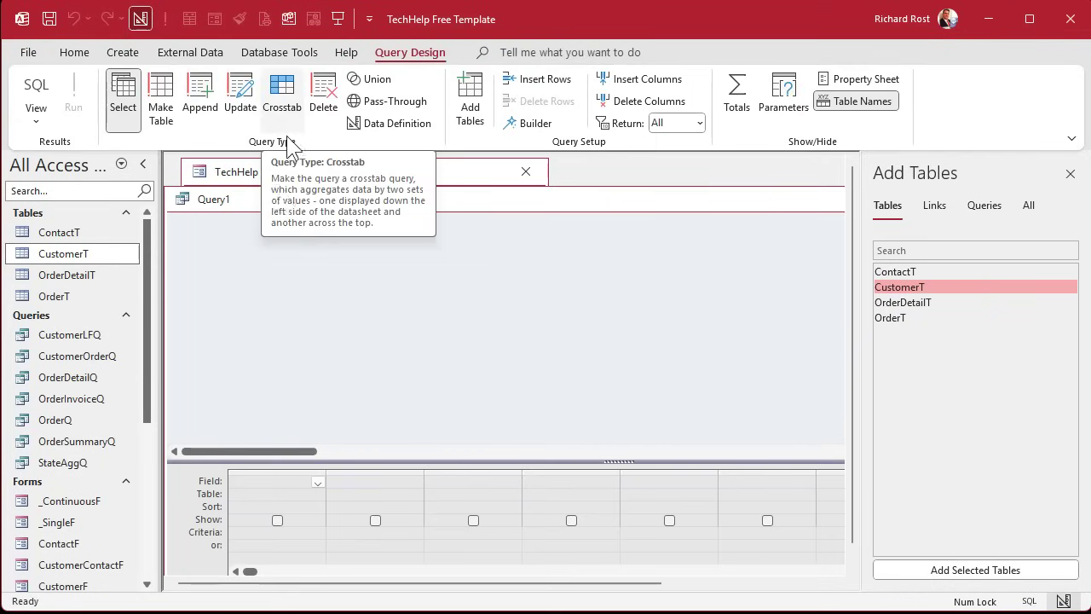
left_click(161, 113)
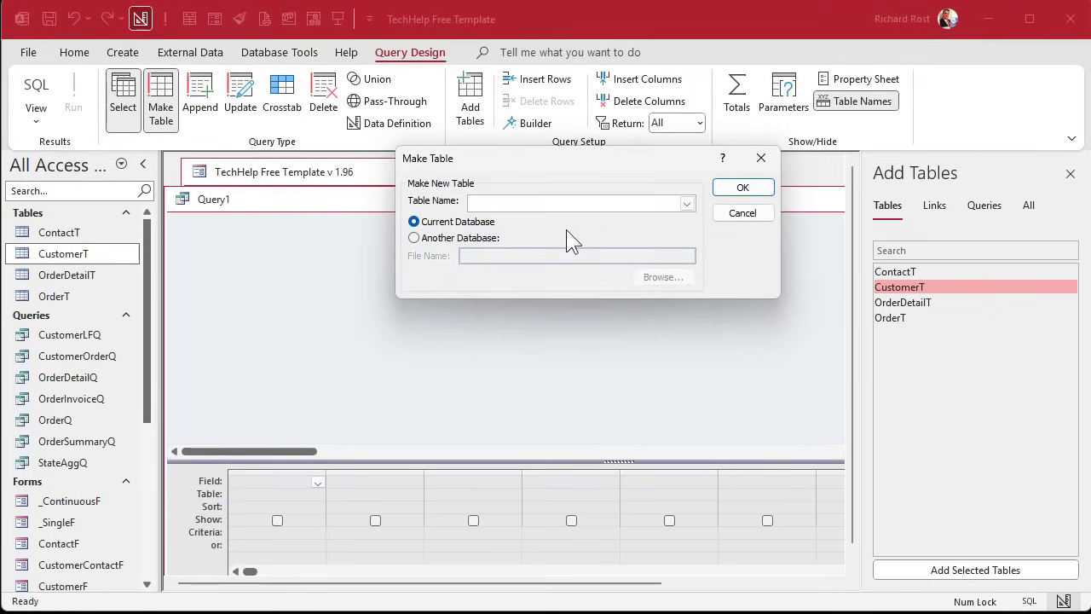
type("StateT")
left_click(738, 189)
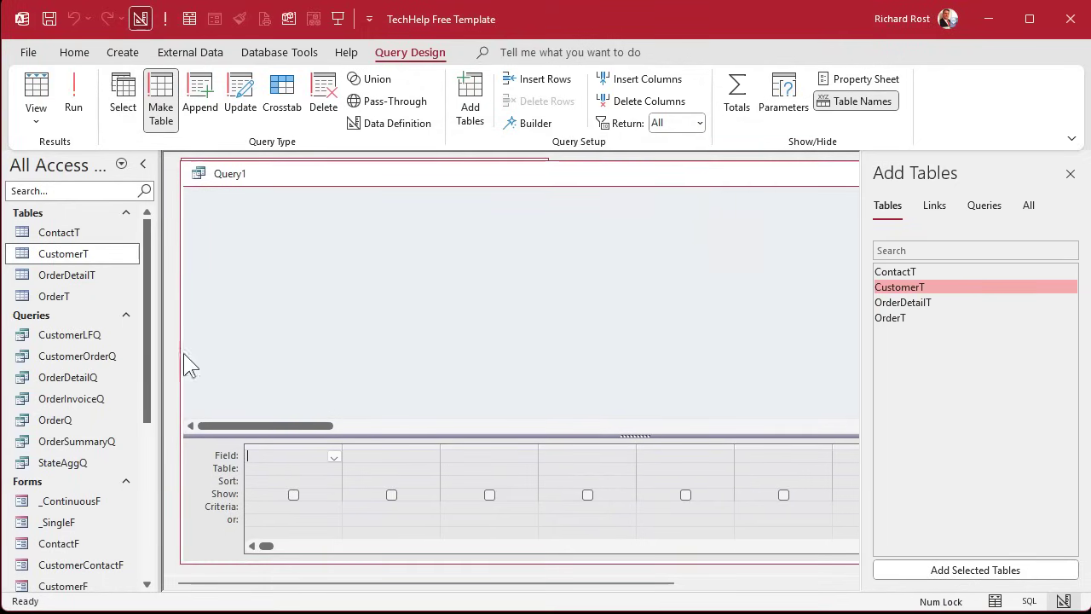
- Use StateAggQ as the source and add its State field to the grid
left_click(75, 465)
left_click_drag(75, 465, 237, 218)
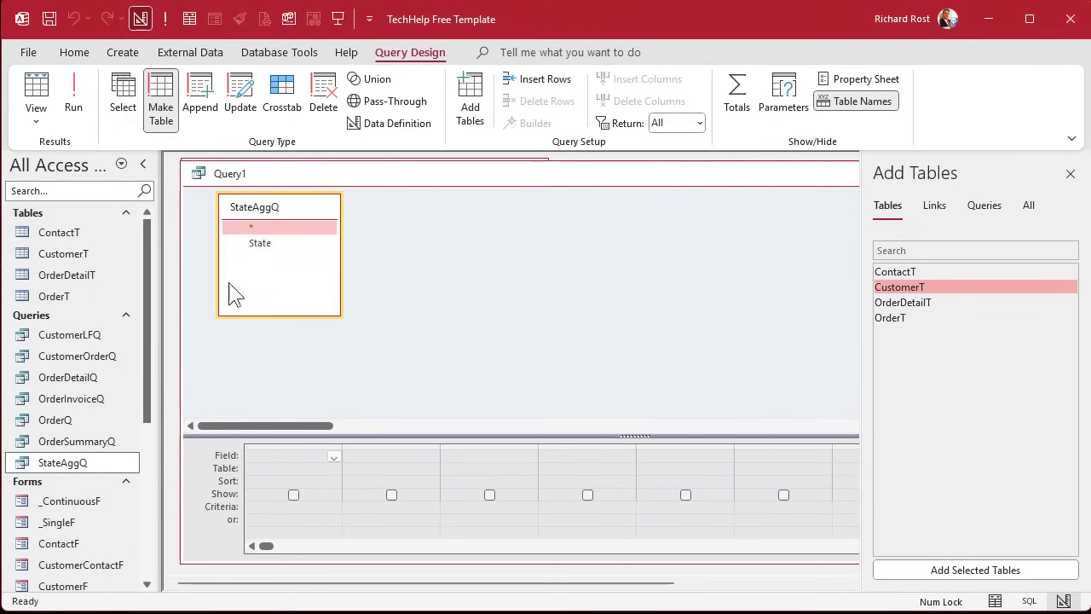
left_click(1071, 174)
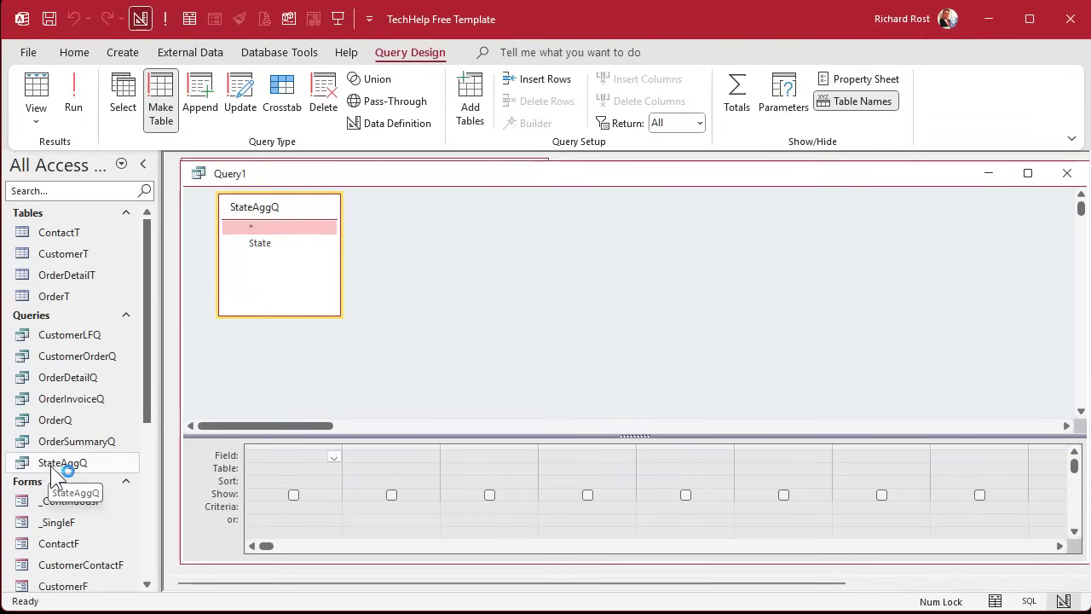
double_click(261, 243)
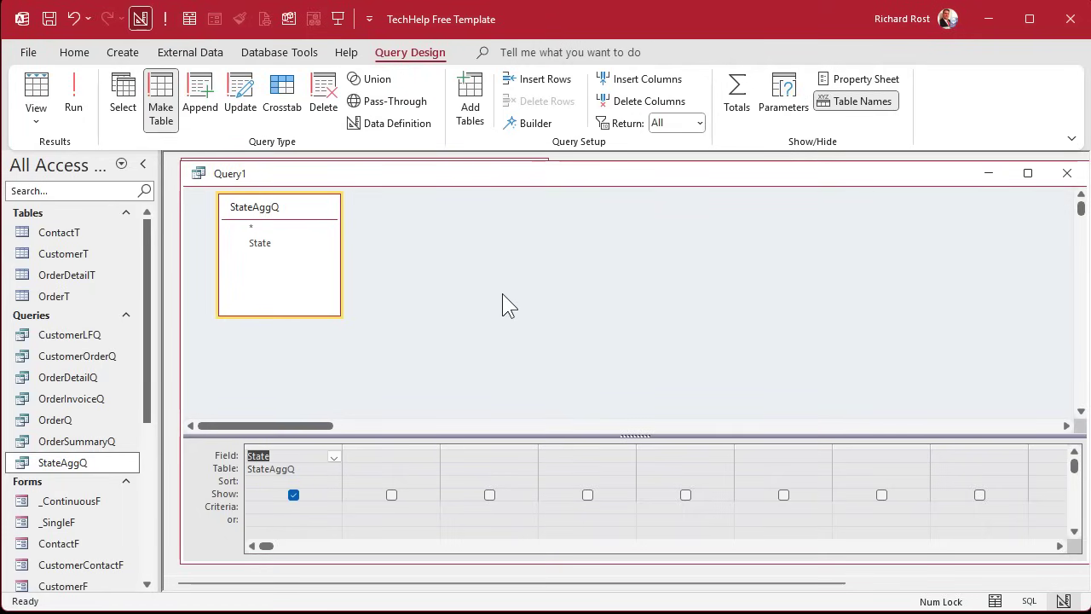
- Save the query as StateMakeTQ and run it to create StateT
key("ctrl+s")
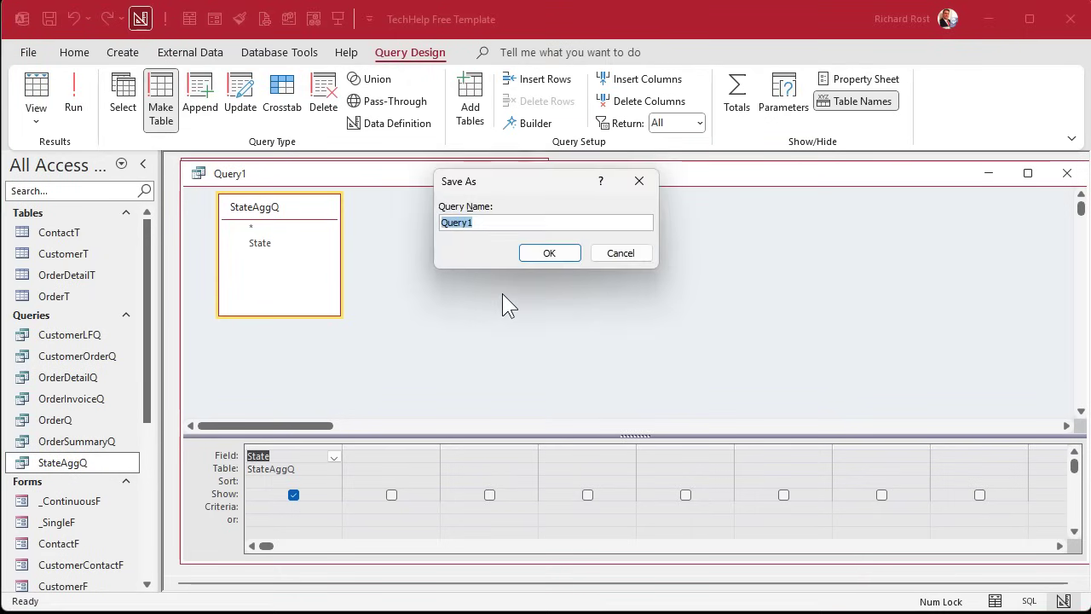
type("StateMakeTQ")
left_click(558, 260)
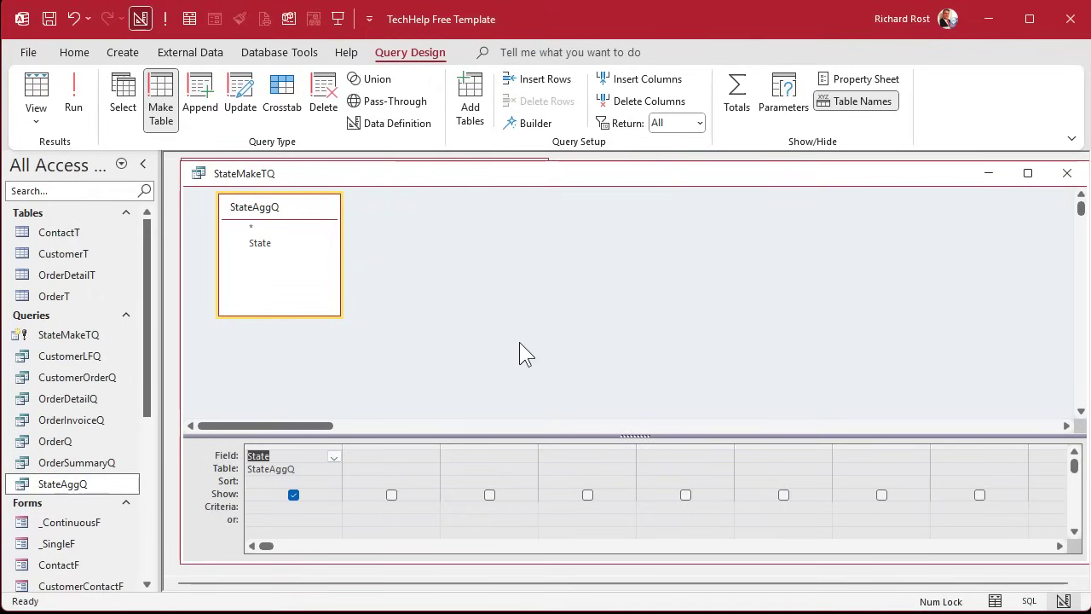
left_click(78, 101)
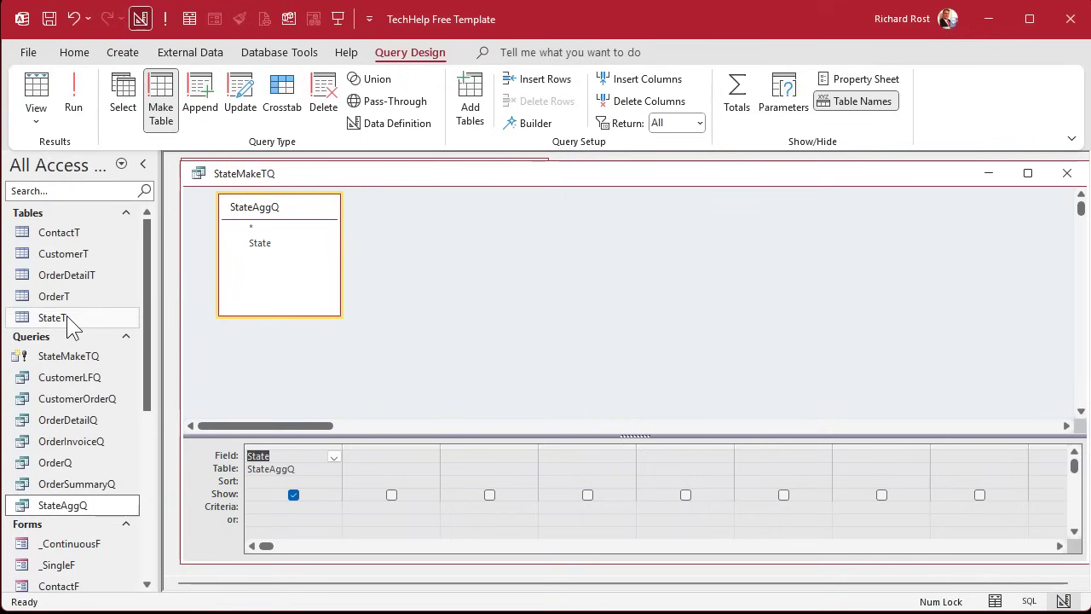
- Close the query, open StateT in design view and add a StateID AutoNumber field
double_click(198, 174)
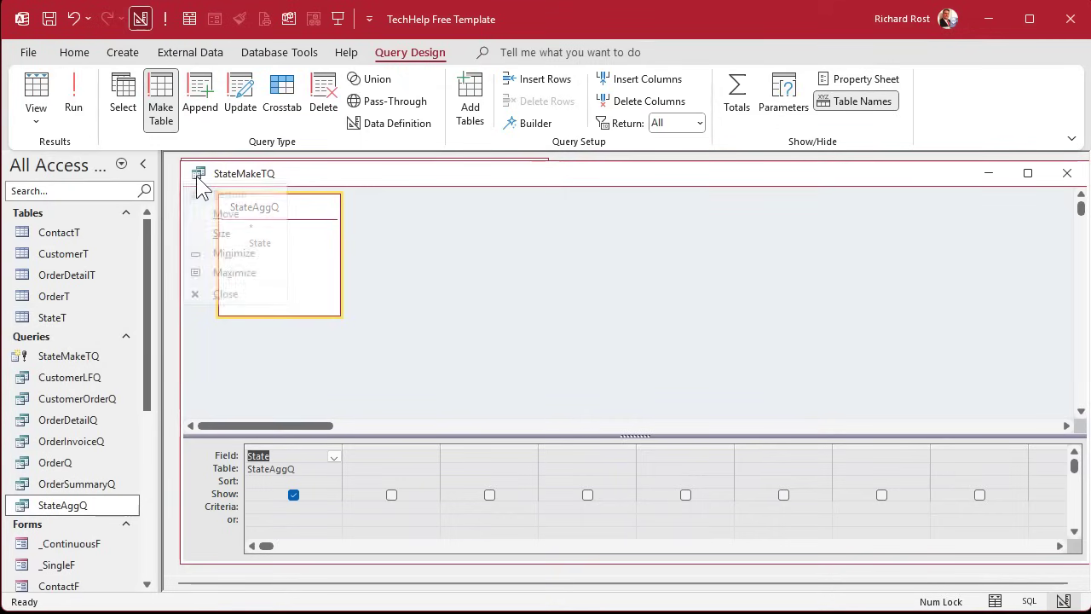
double_click(78, 319)
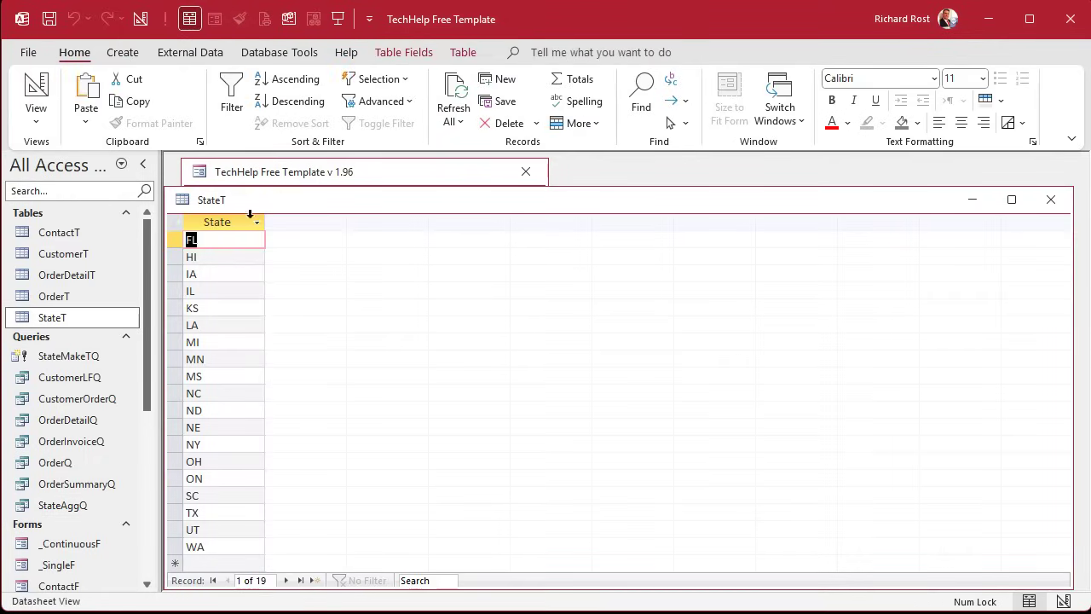
left_click_drag(301, 203, 312, 184)
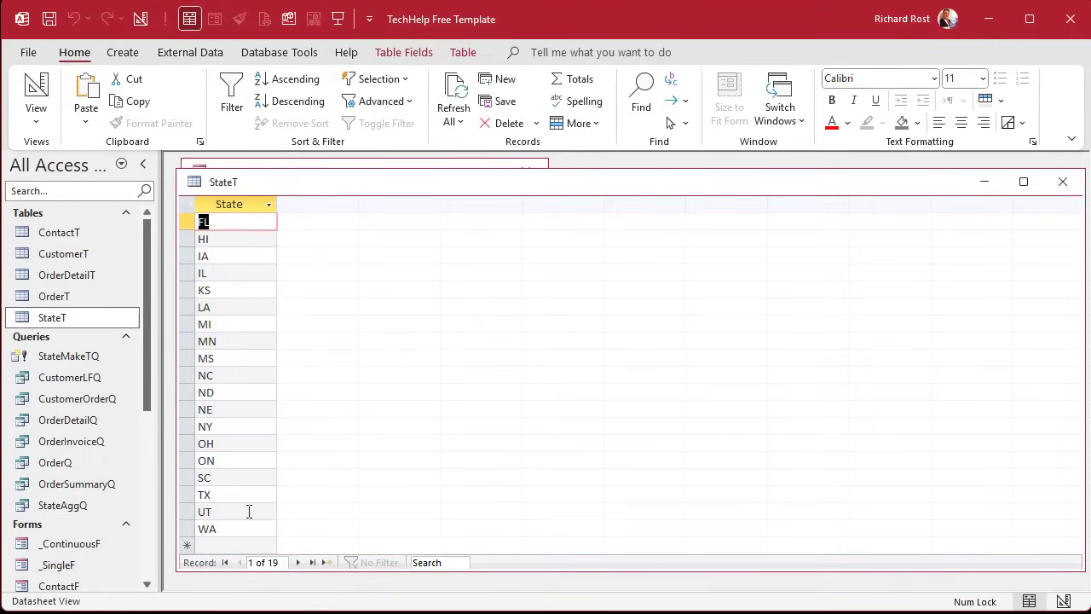
right_click(324, 189)
left_click(365, 271)
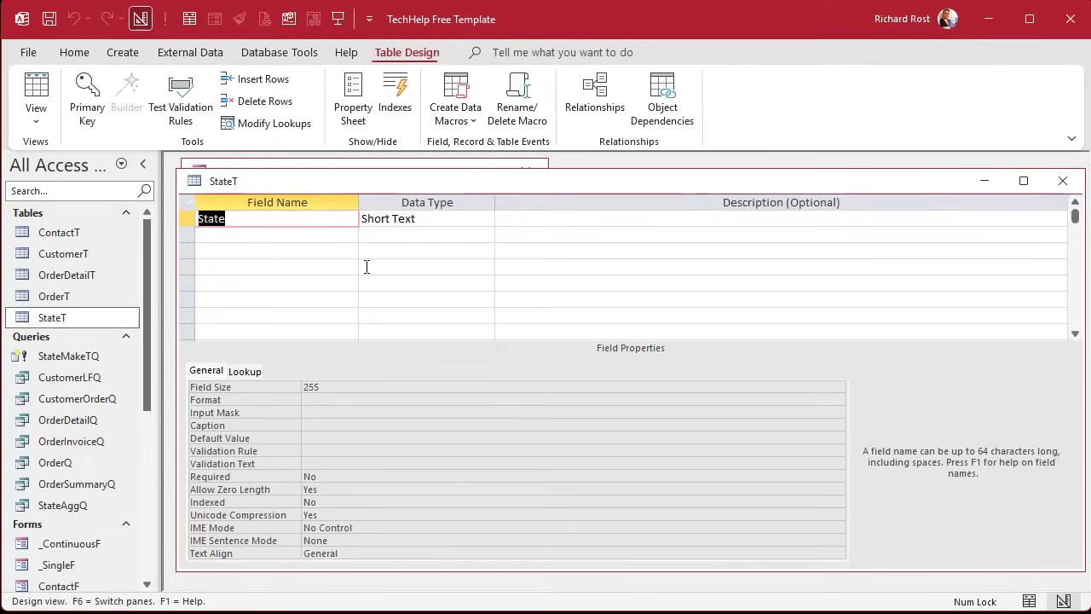
left_click(277, 237)
type("StateID")
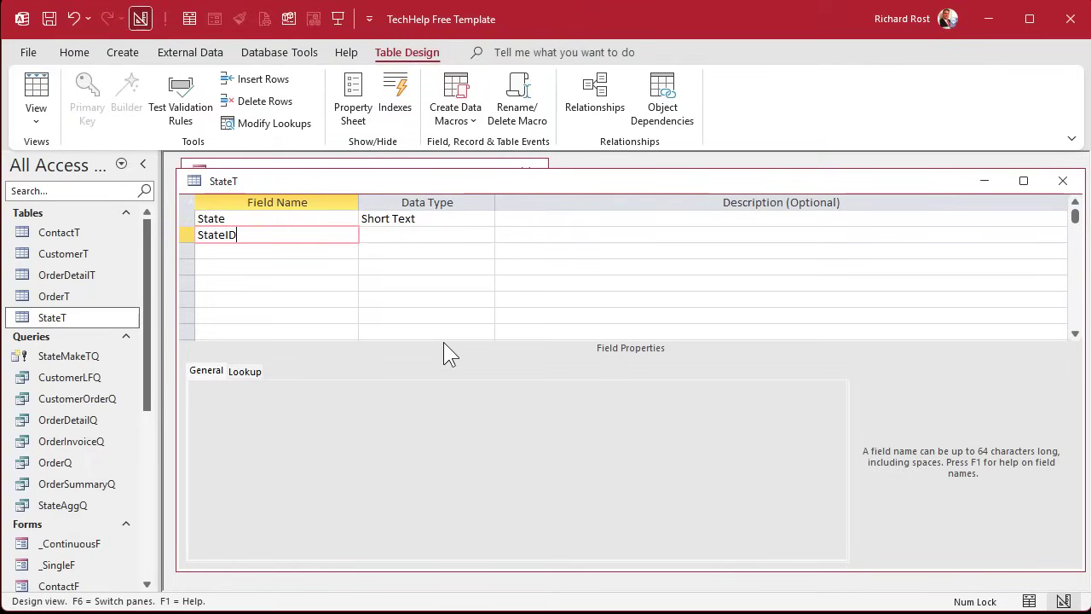
key("Tab")
type("a")
key("Tab")
key("Tab")
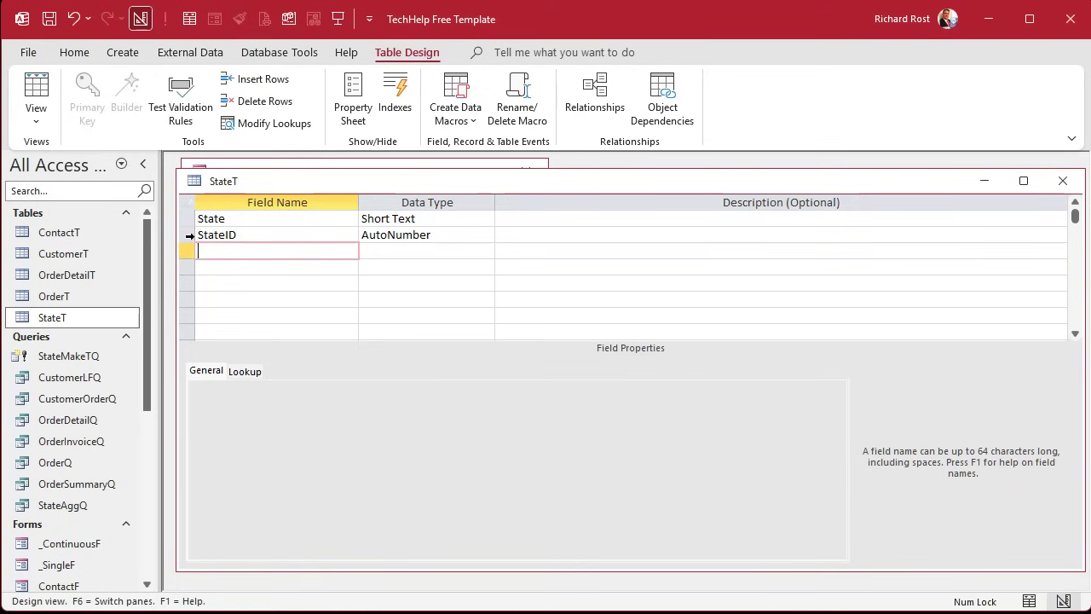
- Move StateID above State, save, make it the primary key, check the numbered records and close
left_click(187, 235)
left_click_drag(188, 241, 183, 210)
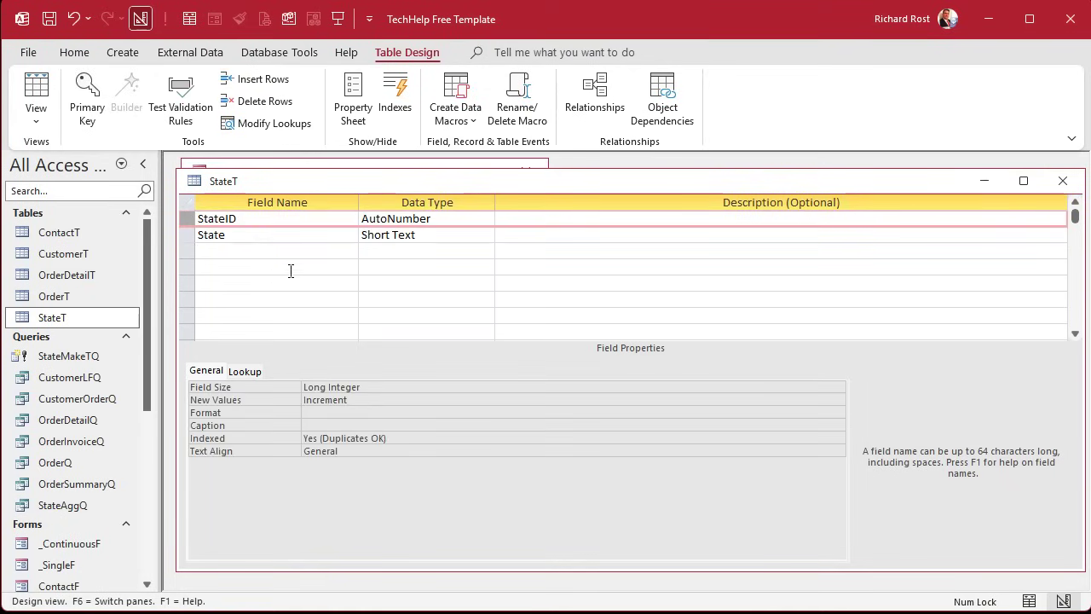
key("ctrl+s")
left_click(86, 92)
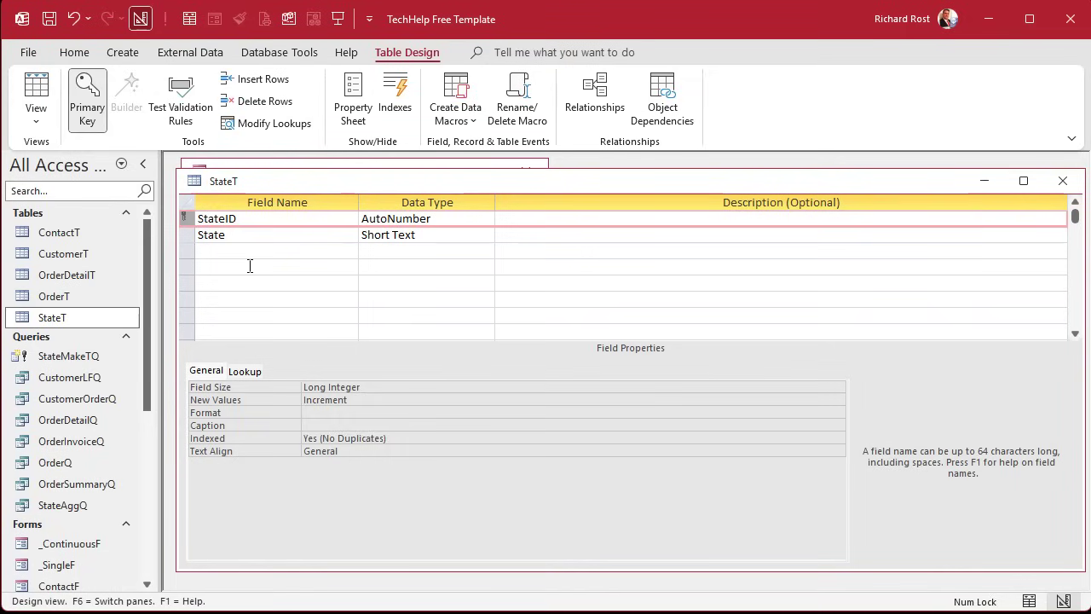
left_click(38, 93)
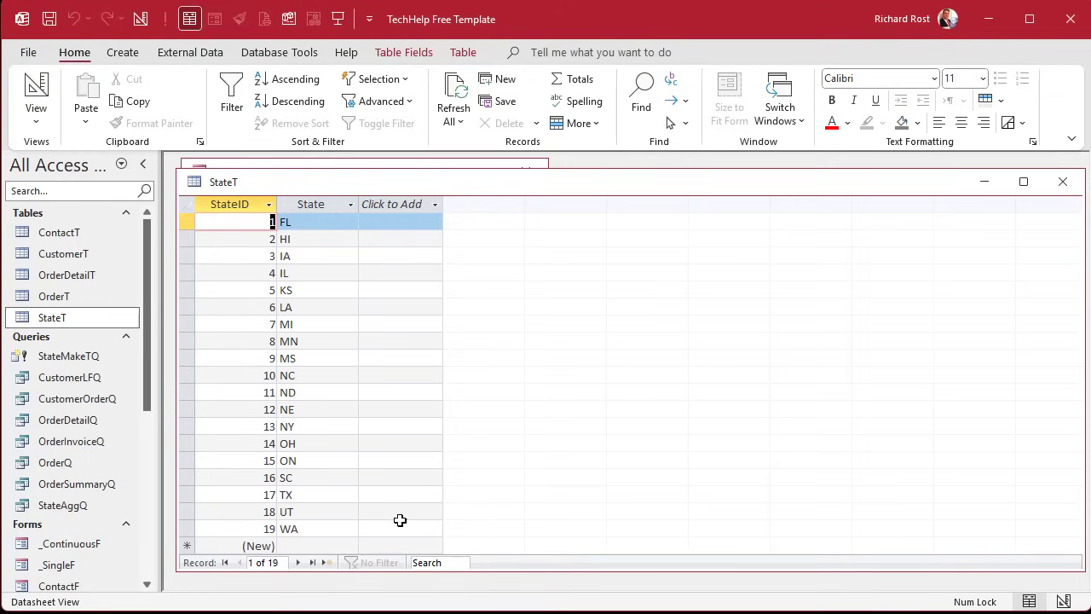
left_click(1063, 185)
- In CustomerT's design, insert a StateID field of Number type in a new row above ZIP
right_click(127, 253)
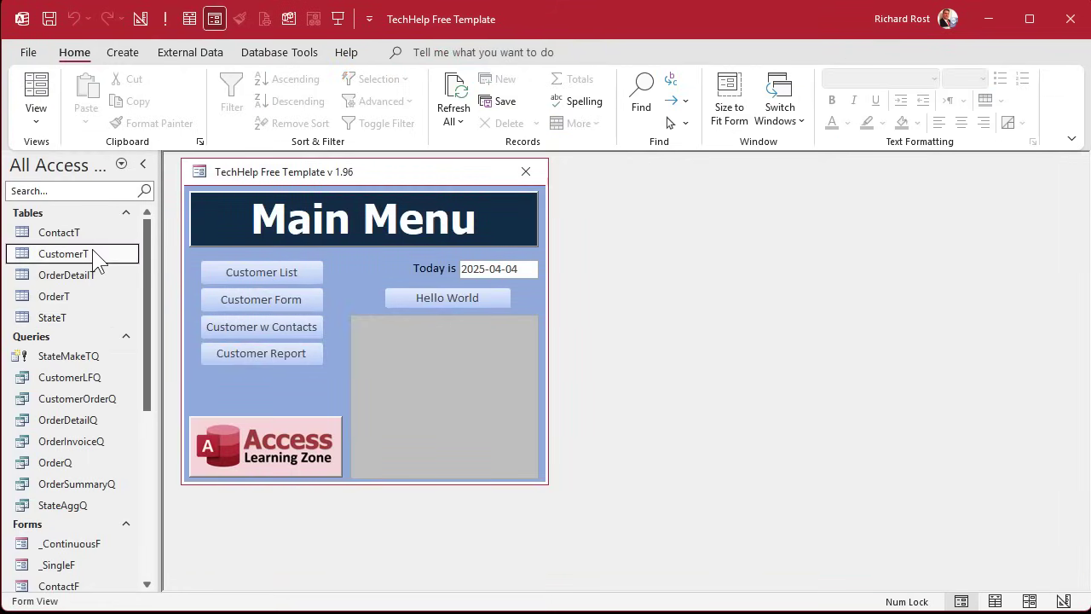
left_click(168, 287)
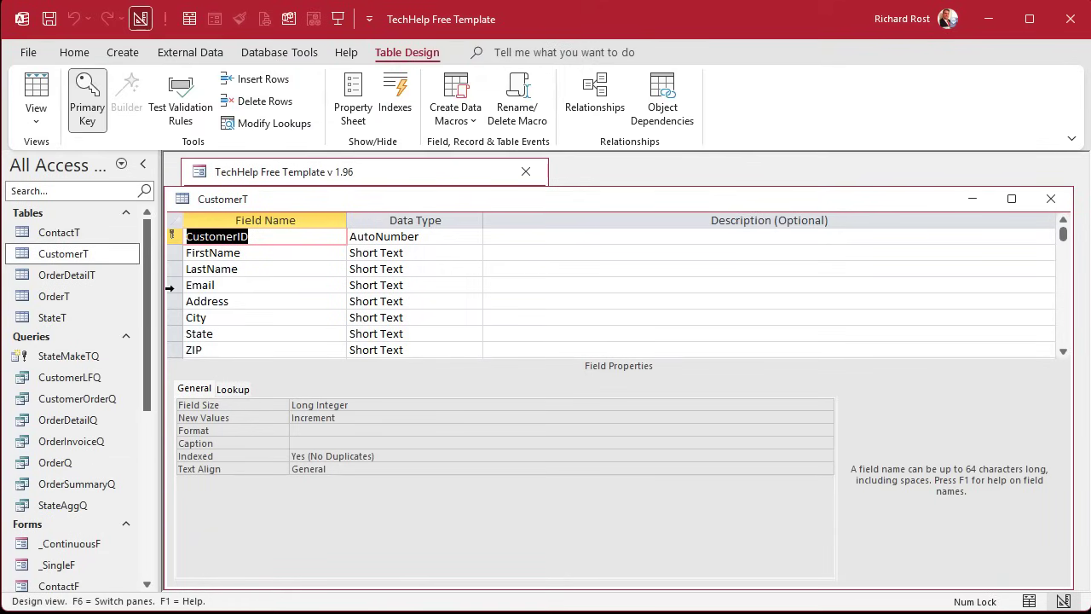
scroll(280, 285, "down", 1)
left_click(180, 302)
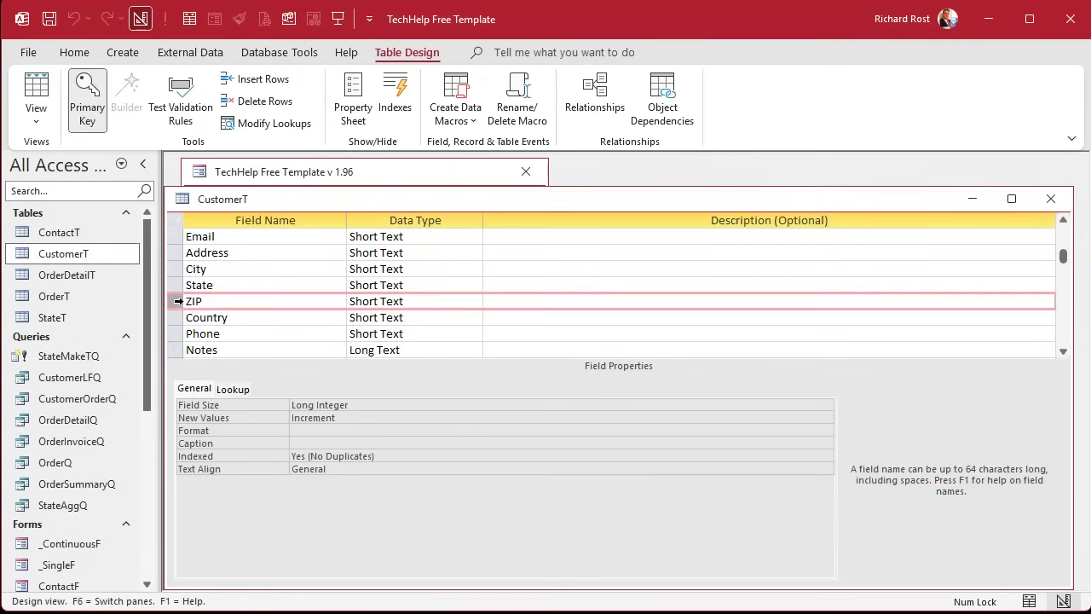
right_click(181, 302)
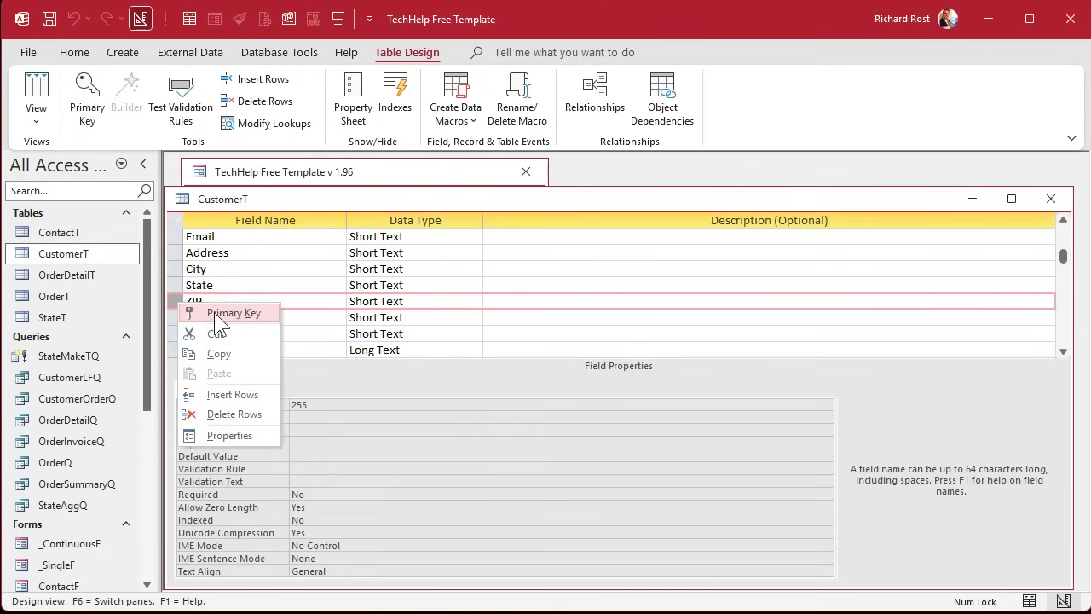
left_click(223, 394)
type("StateID")
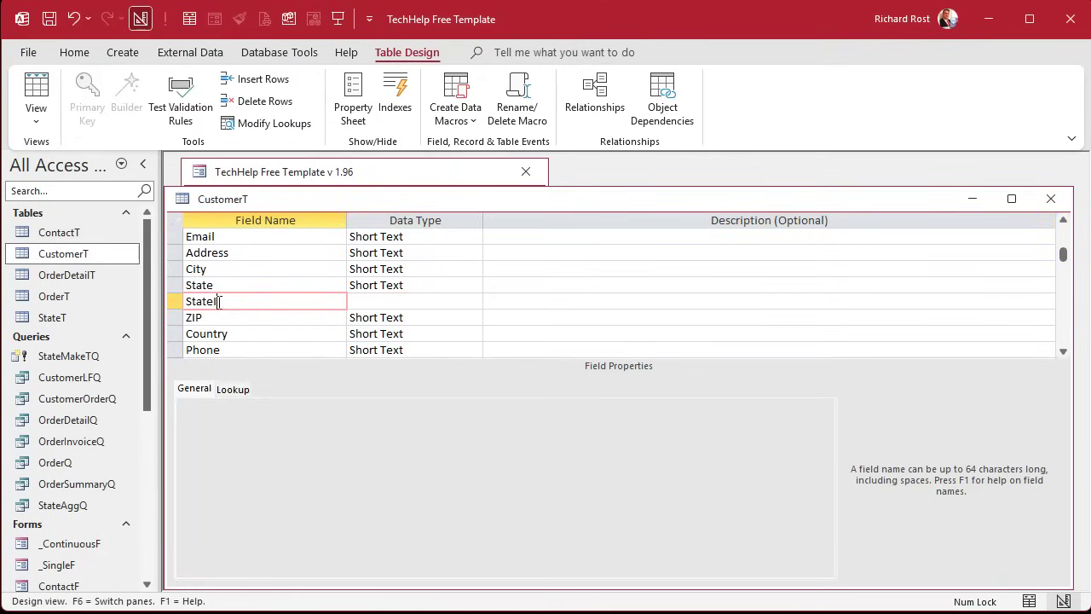
key("Tab")
type("n")
key("Tab")
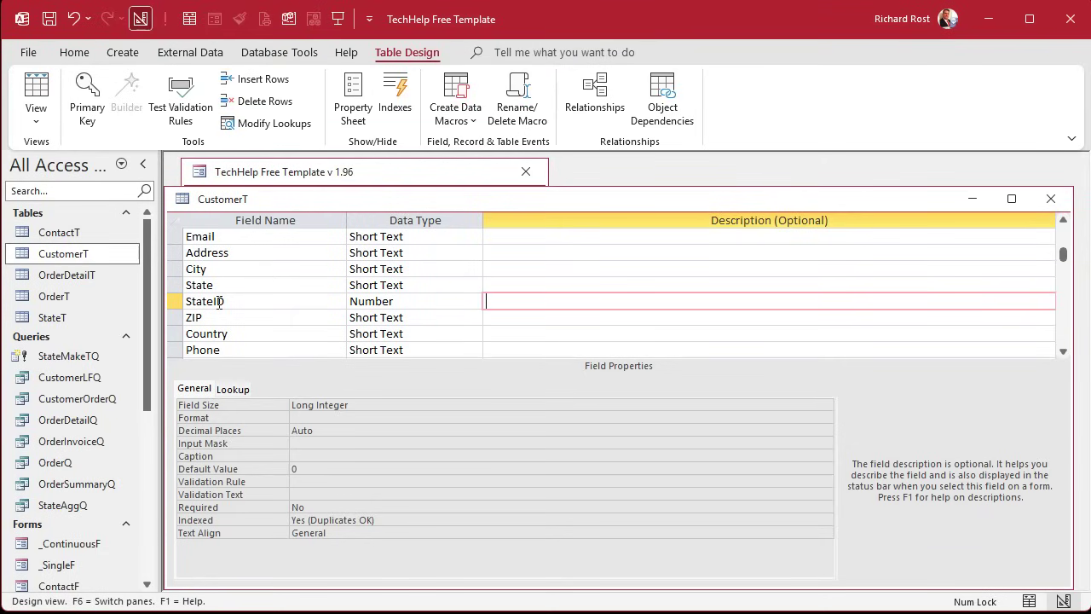
key("Tab")
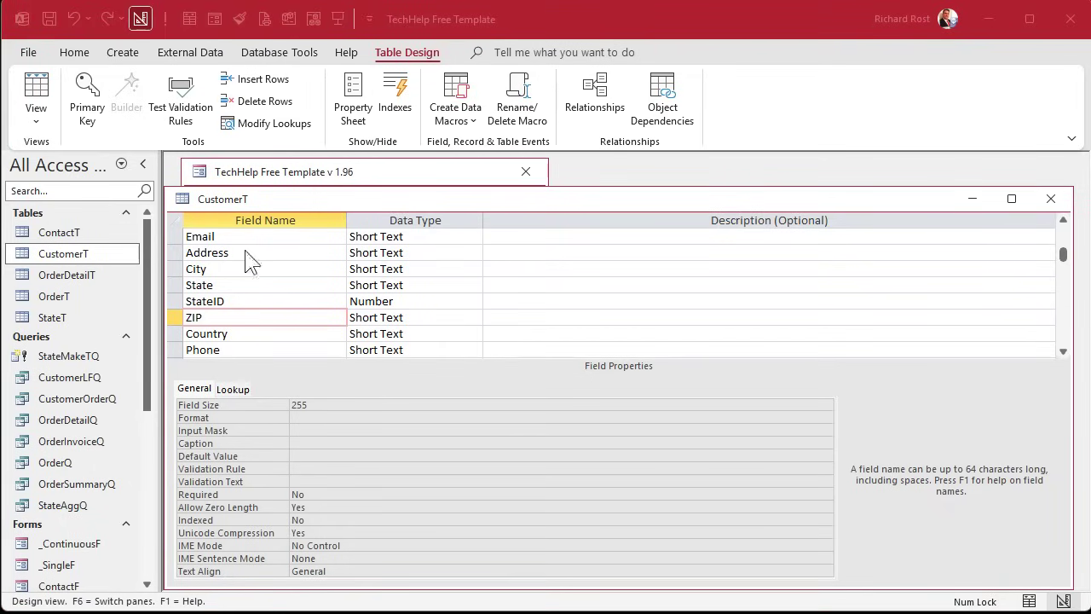
left_click(36, 93)
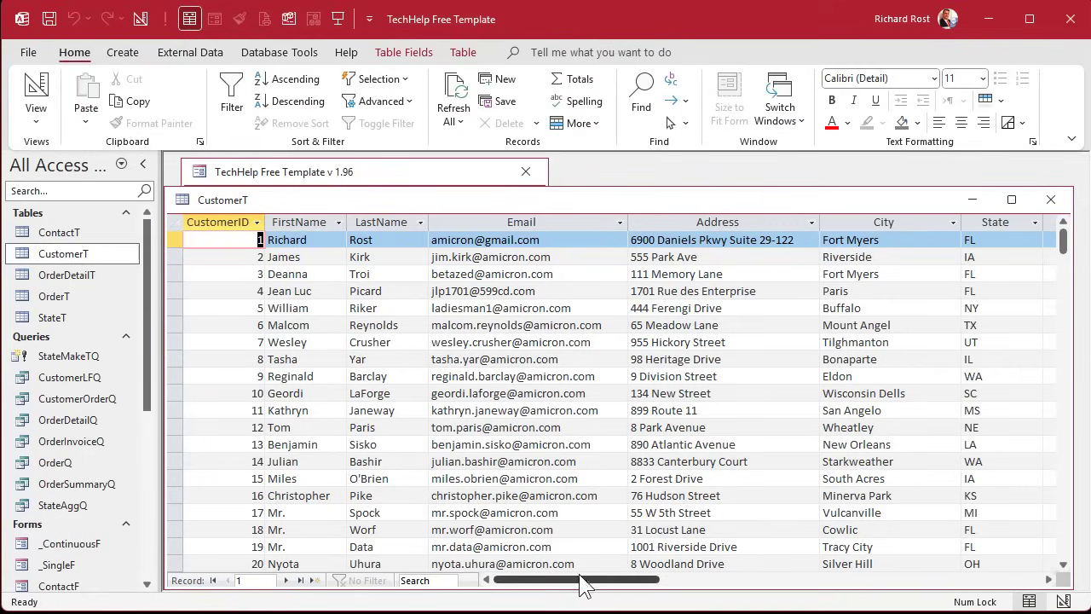
left_click_drag(582, 585, 656, 588)
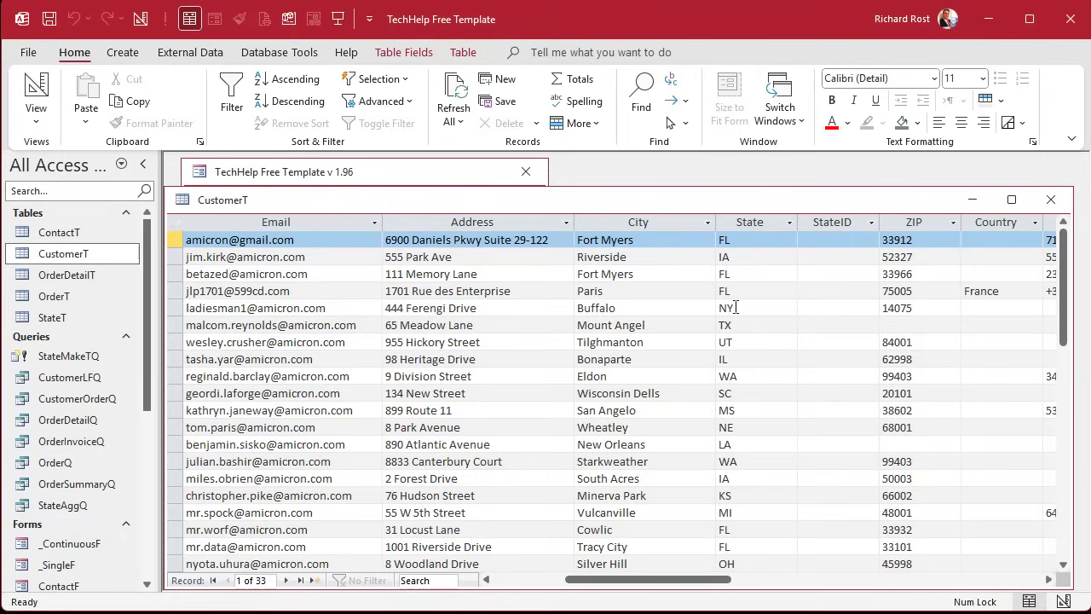
double_click(60, 317)
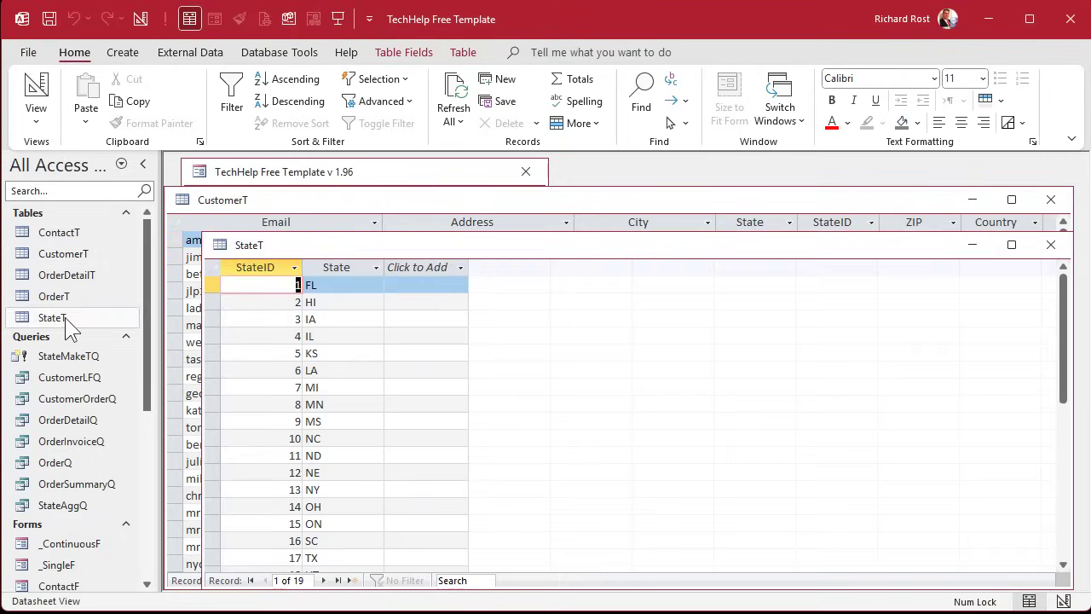
left_click(240, 271)
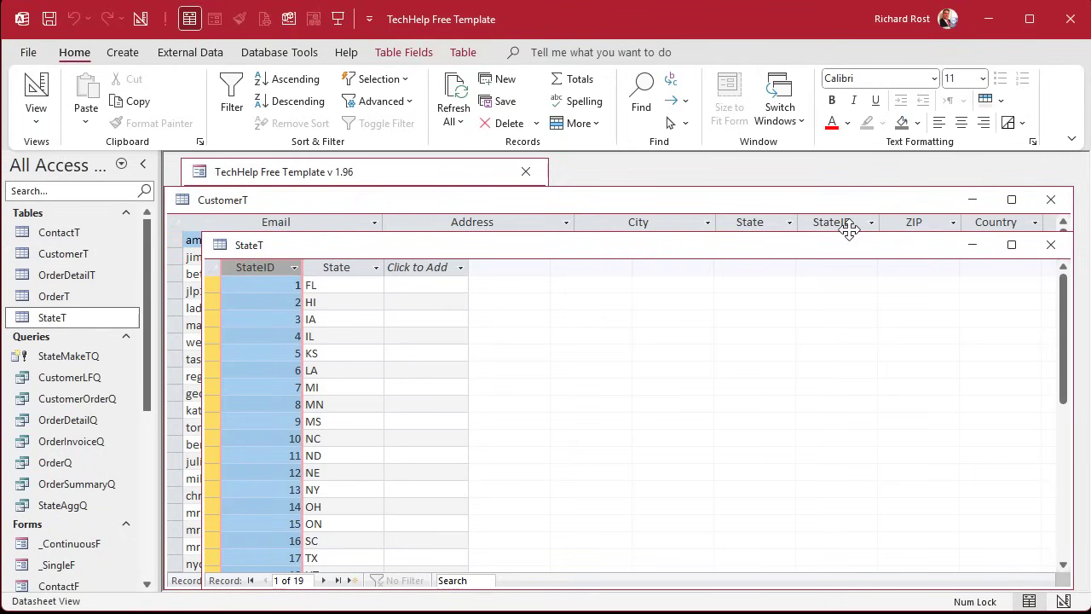
left_click(1050, 245)
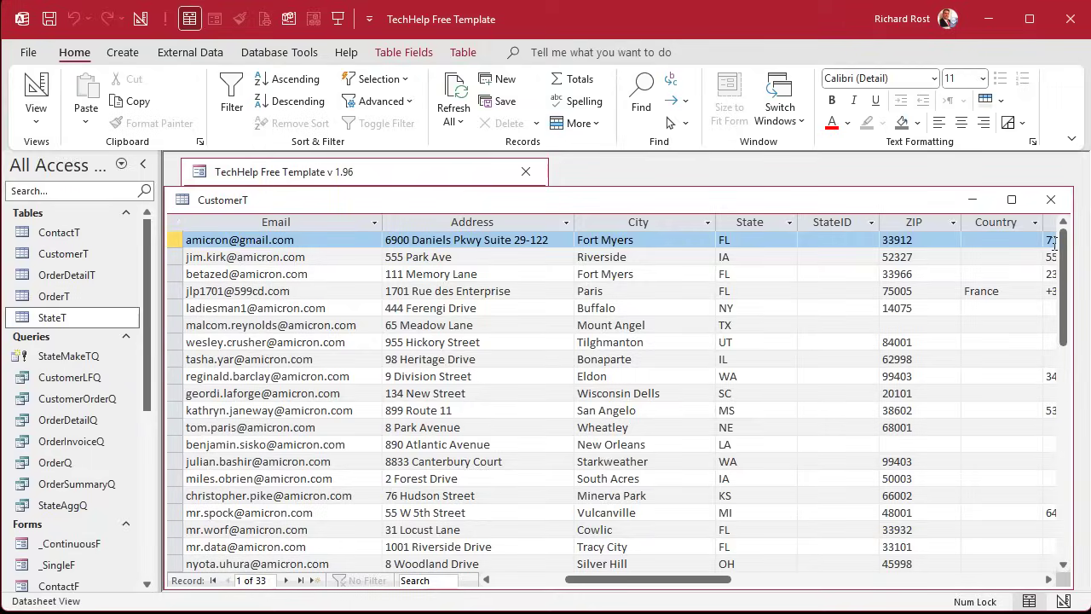
- Close the CustomerT datasheet and begin a blank query with Query Design
left_click(1050, 200)
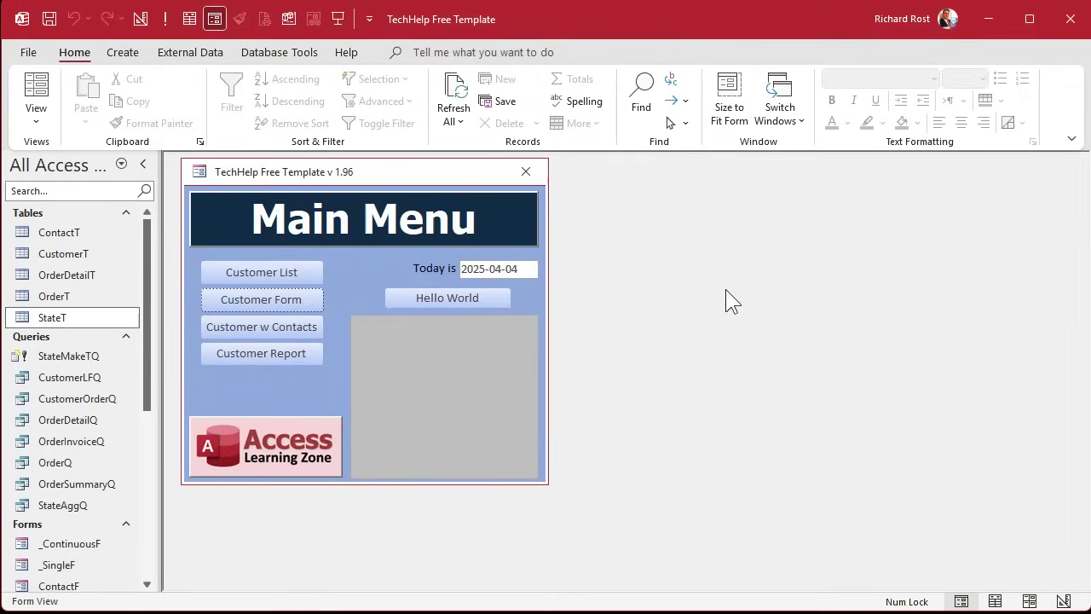
left_click(130, 52)
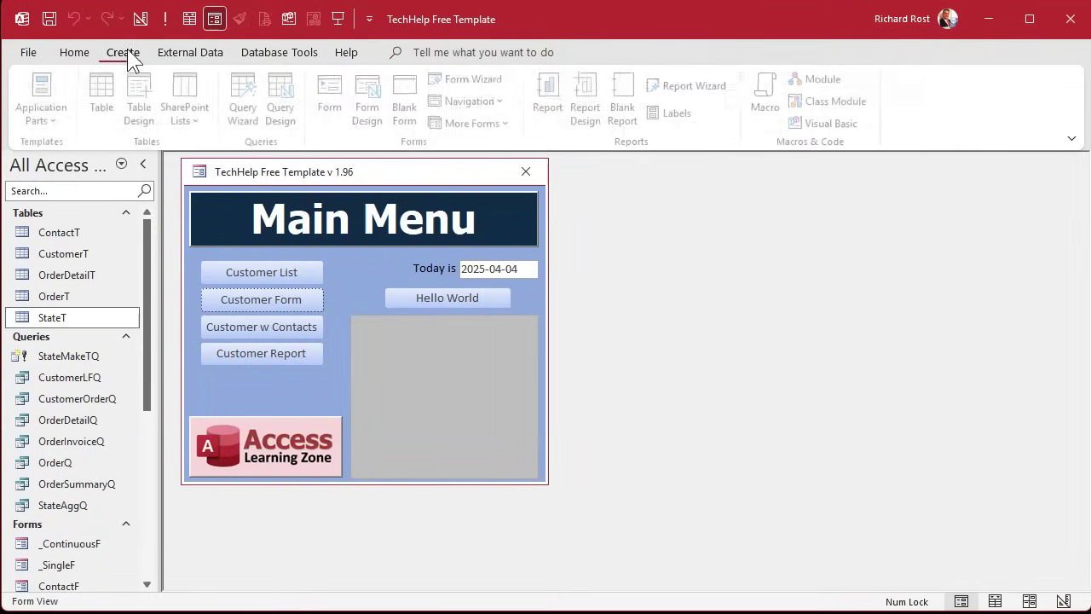
left_click(285, 109)
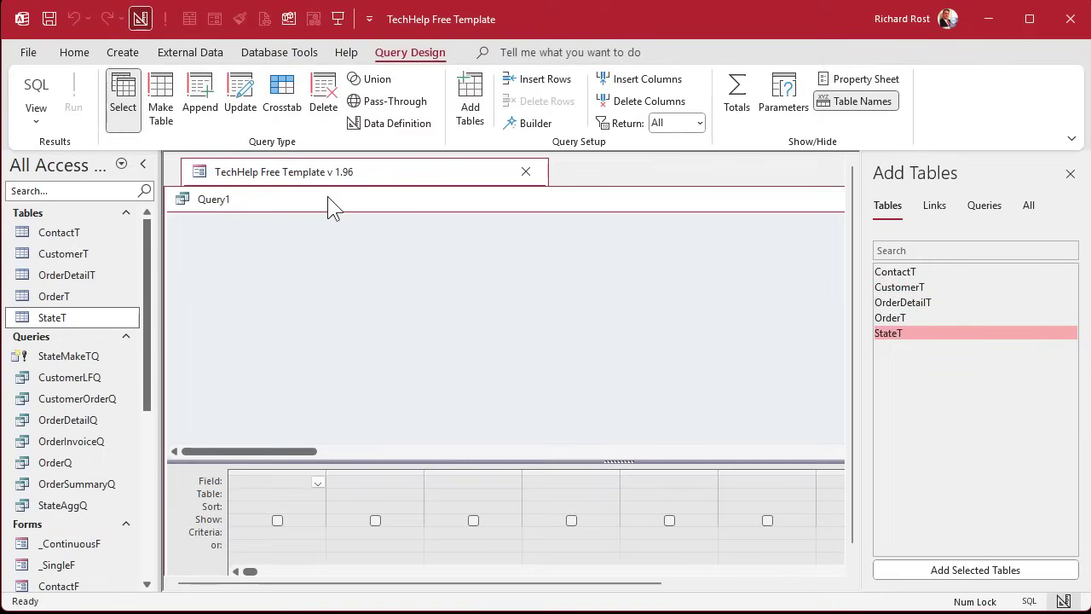
- Add CustomerT and StateT to the query and delete their automatic StateID join
left_click(1070, 173)
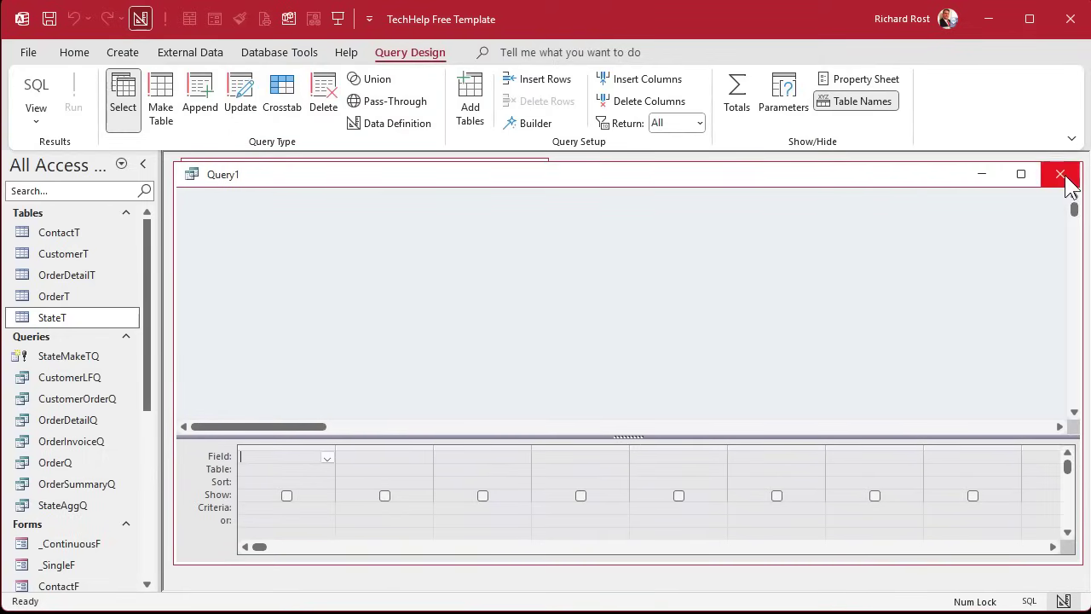
left_click_drag(64, 253, 205, 213)
left_click_drag(59, 317, 460, 230)
left_click_drag(256, 314, 247, 393)
left_click(256, 350)
left_click(495, 261)
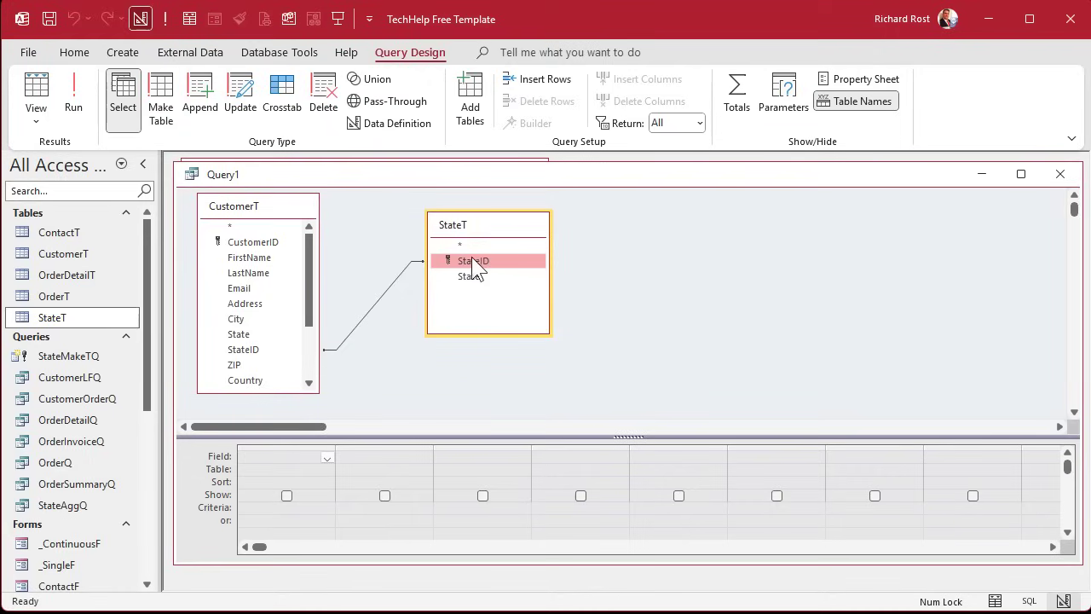
left_click(271, 350)
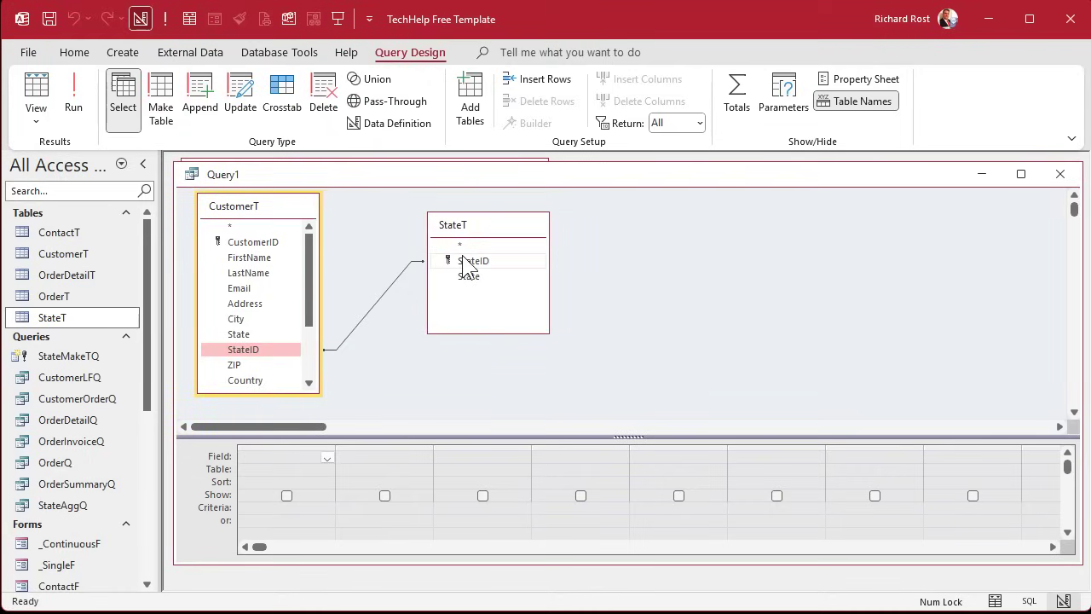
left_click(369, 311)
key("Delete")
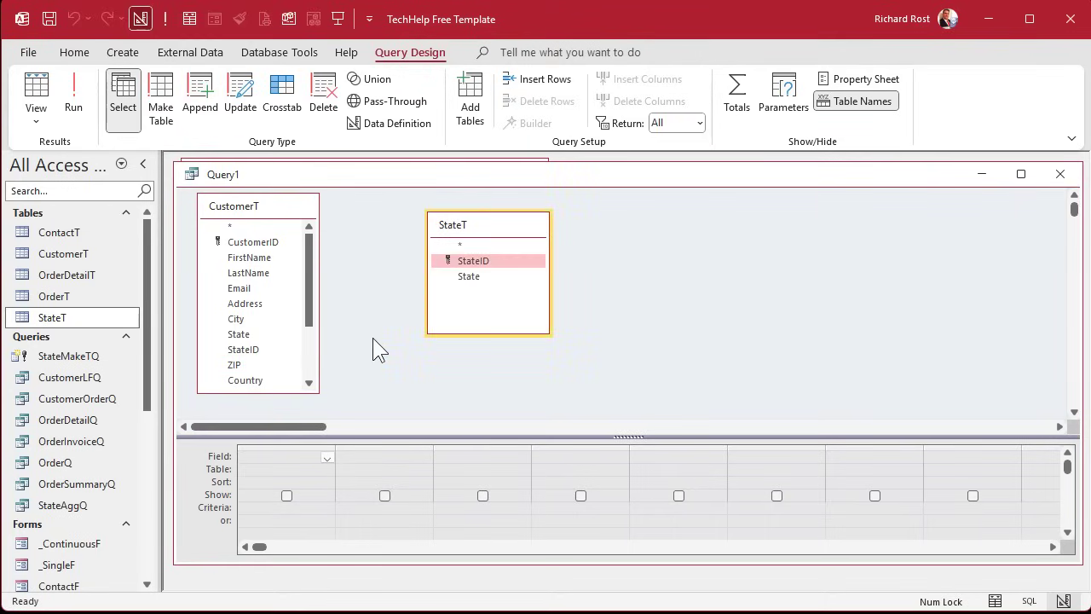
- Join CustomerT.State to StateT.State and add CustomerID and both State fields to the grid
left_click(237, 336)
left_click_drag(233, 332, 471, 279)
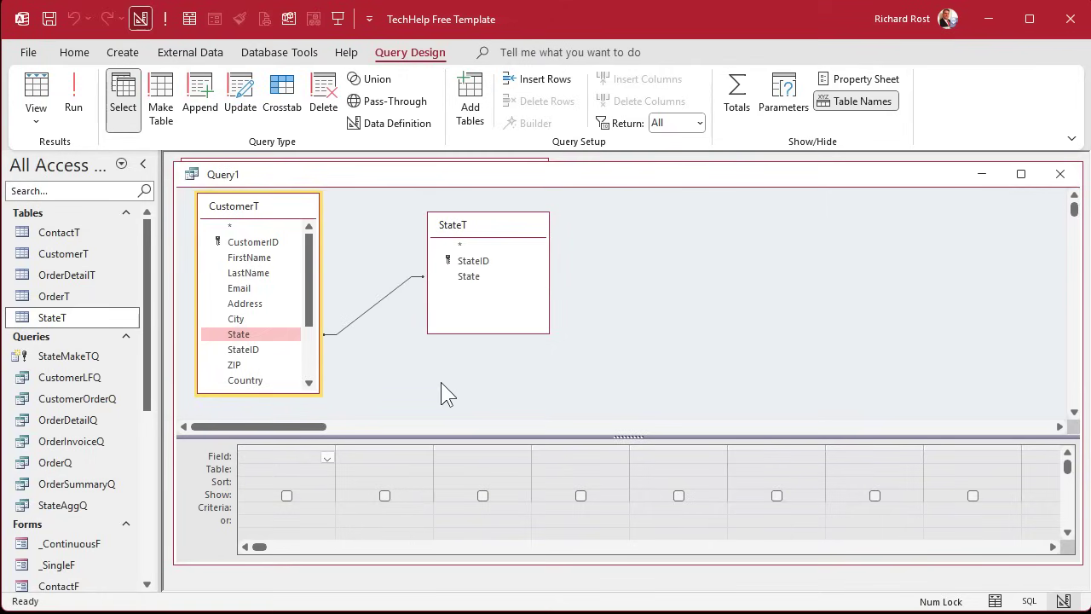
left_click(244, 337)
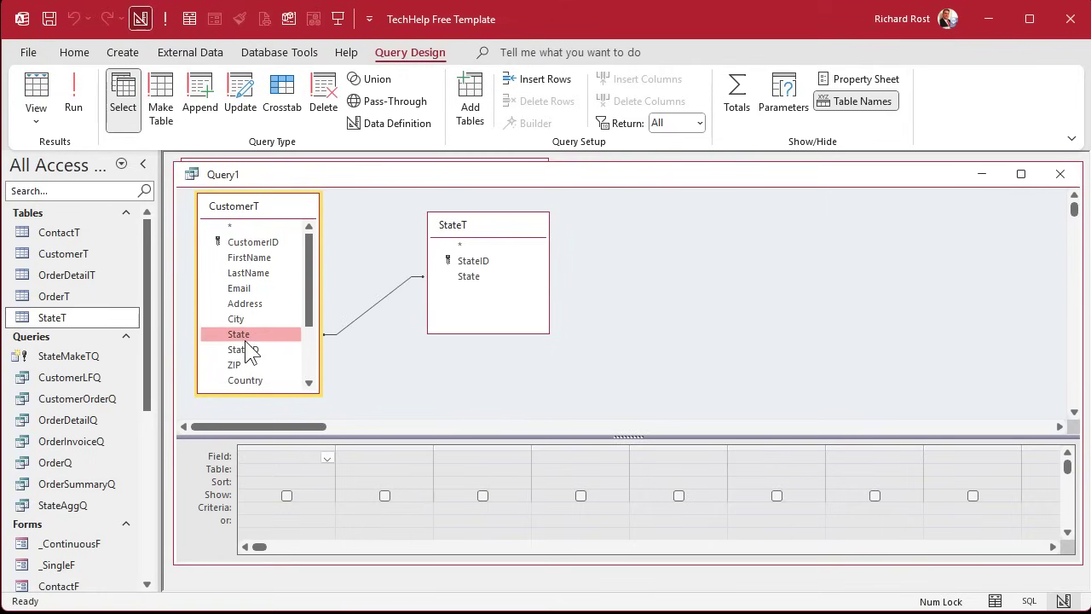
left_click_drag(249, 350, 469, 290)
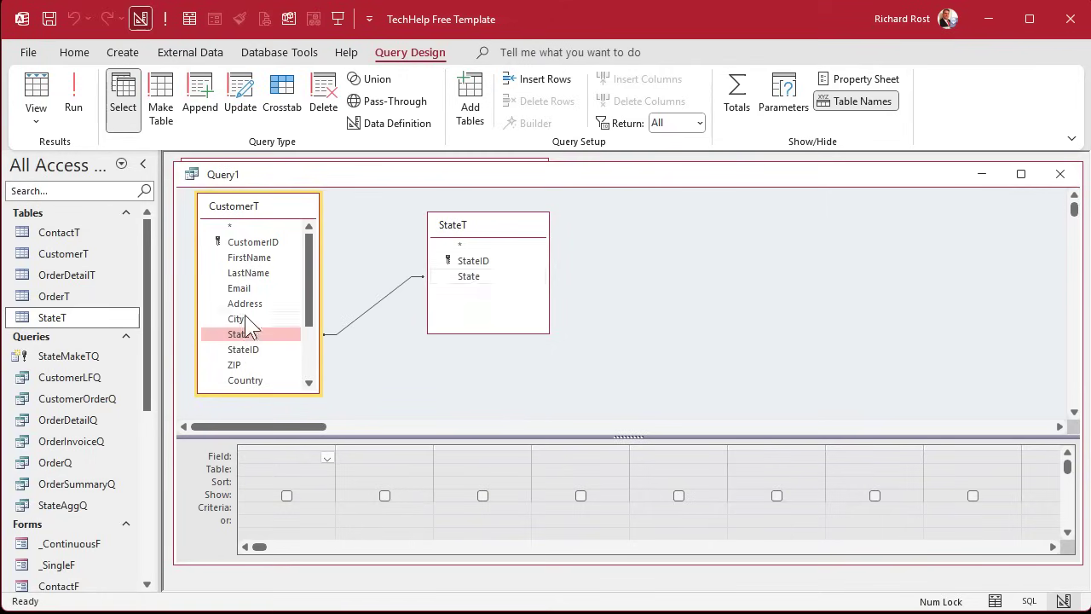
double_click(252, 243)
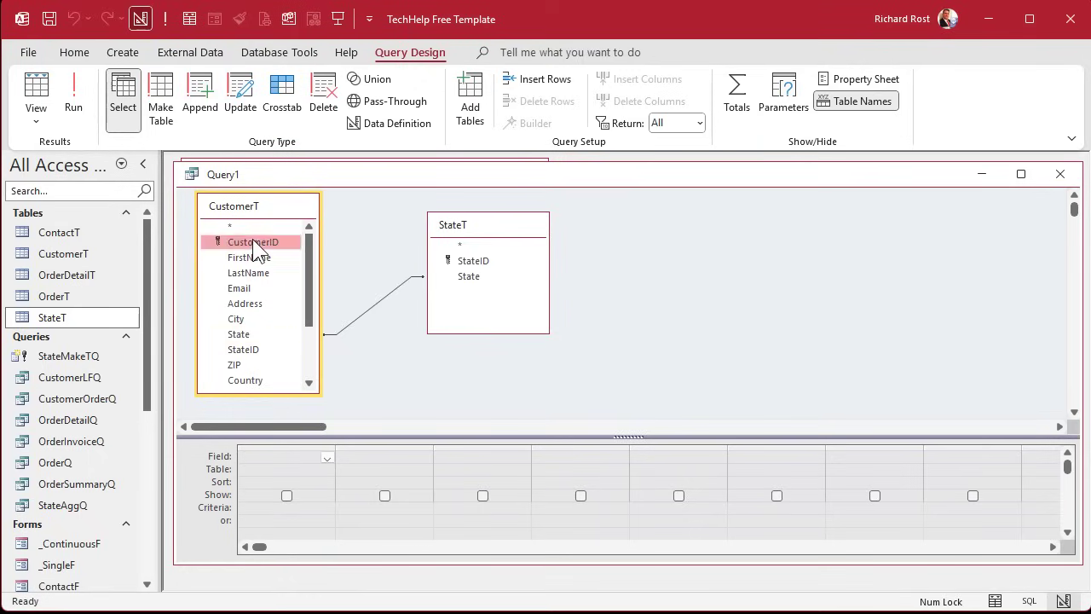
double_click(239, 335)
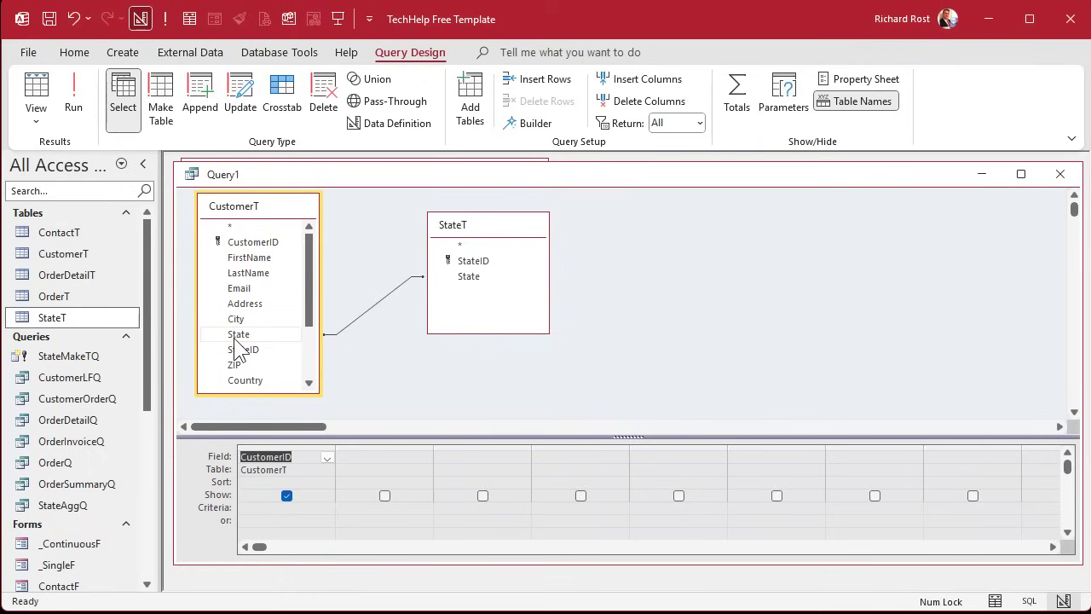
double_click(468, 276)
- Run the query and scroll through the matching records
left_click(77, 103)
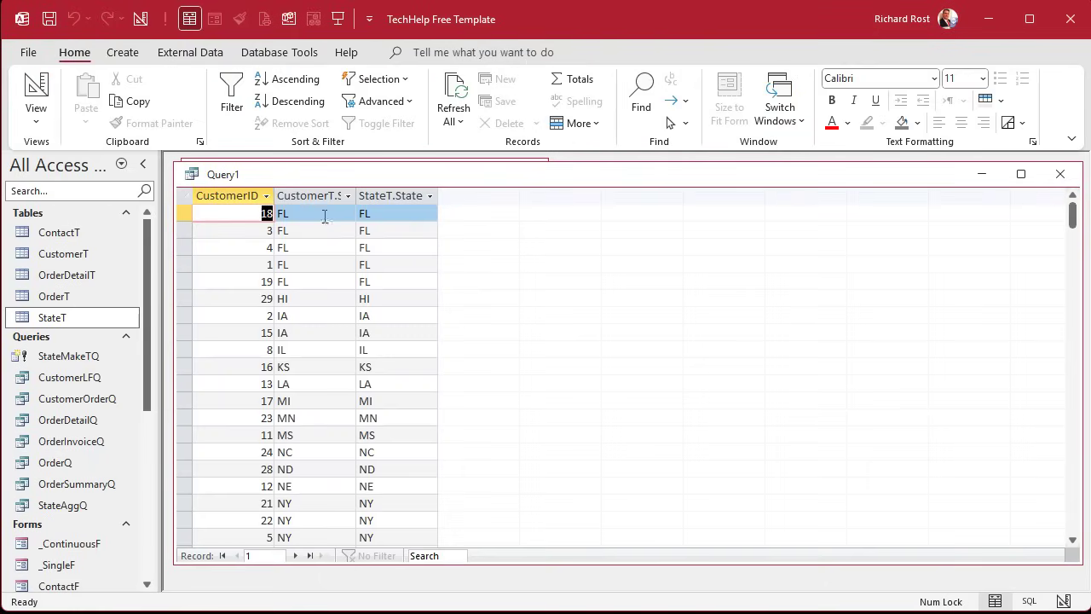
scroll(362, 458, "down", 7)
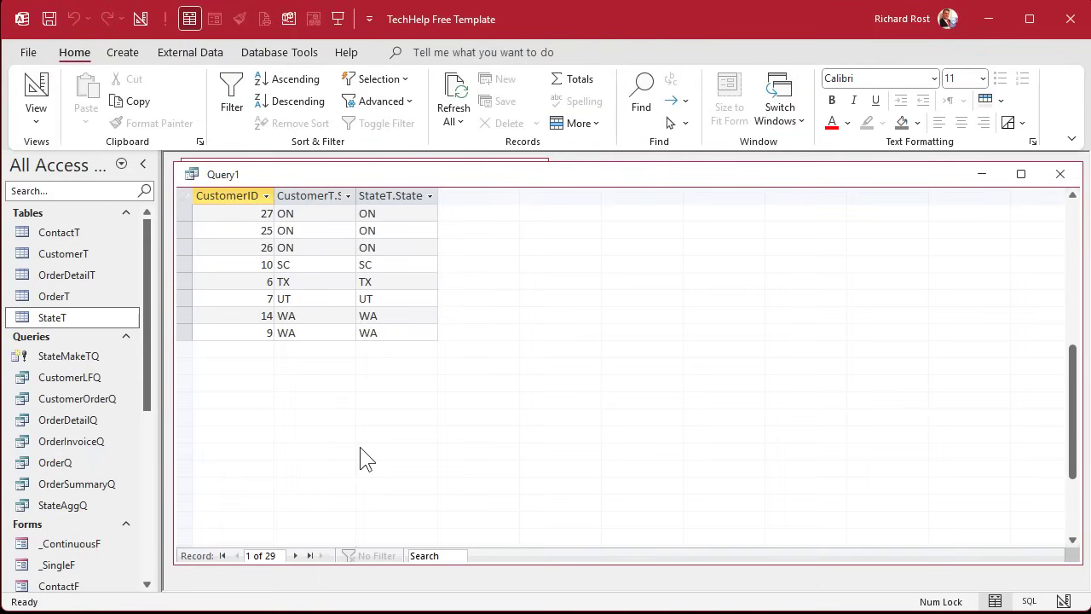
scroll(363, 458, "up", 7)
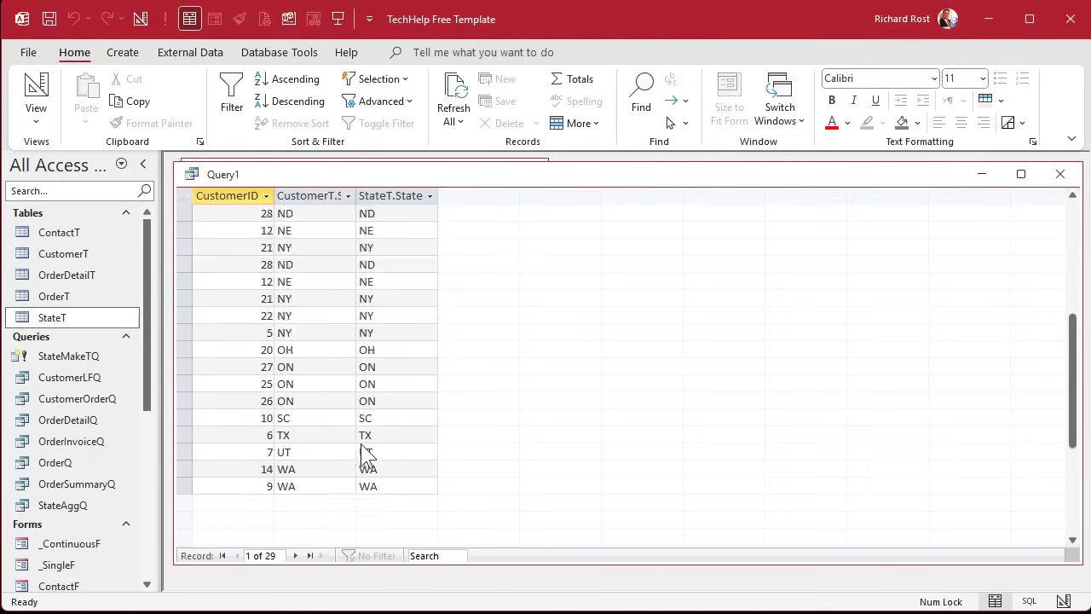
- Return to Design View and delete all three columns from the query grid
left_click(36, 93)
left_click_drag(292, 444, 477, 446)
key("Delete")
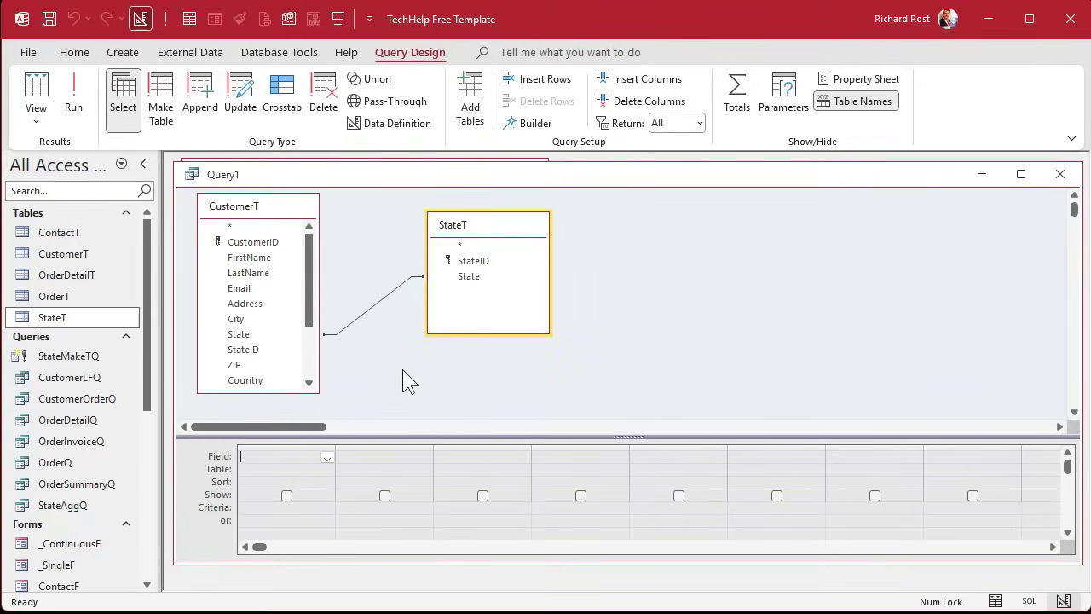
- Convert Query1 to an update query and add CustomerT's StateID to the grid
left_click(253, 352)
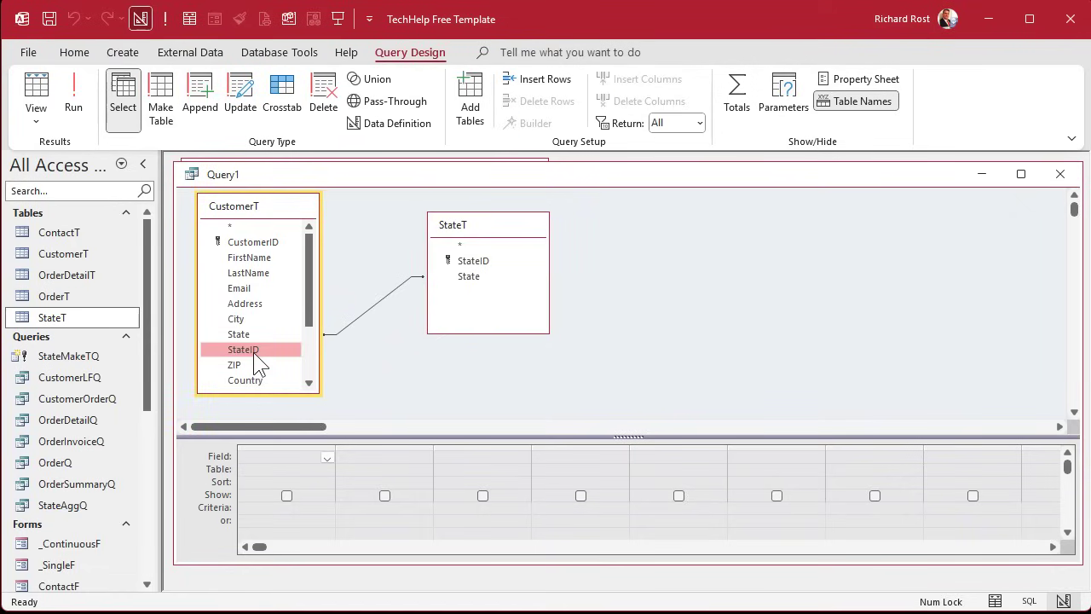
left_click_drag(253, 352, 494, 260)
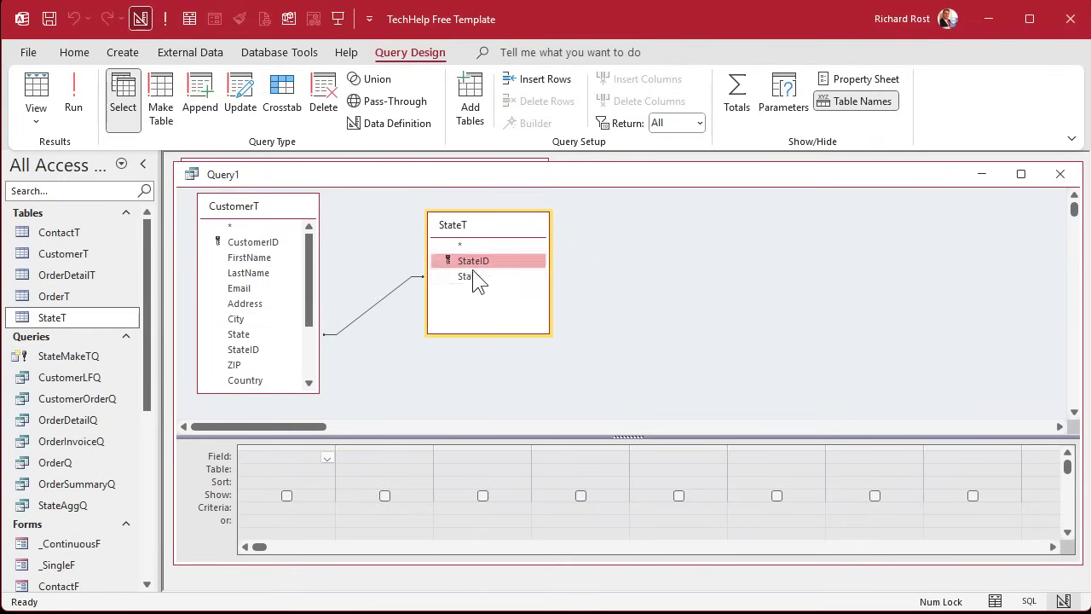
left_click(247, 350)
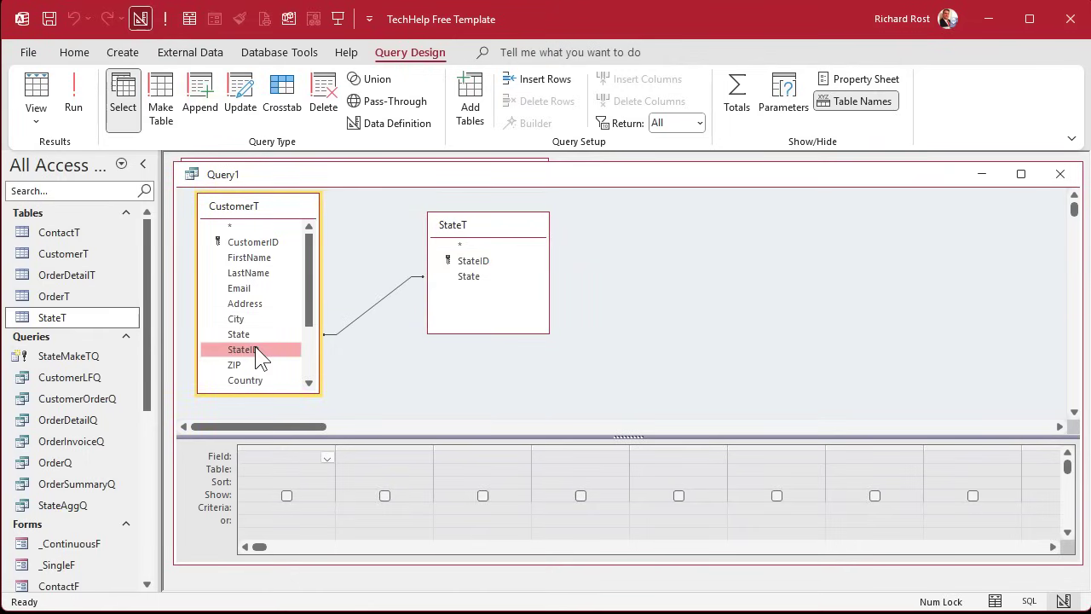
left_click(241, 96)
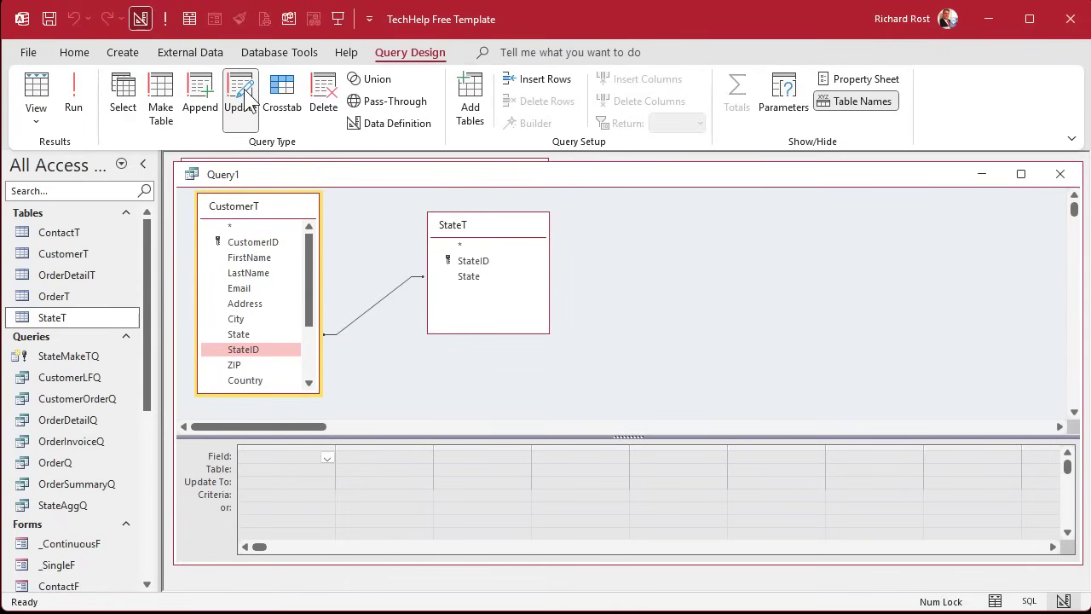
double_click(263, 350)
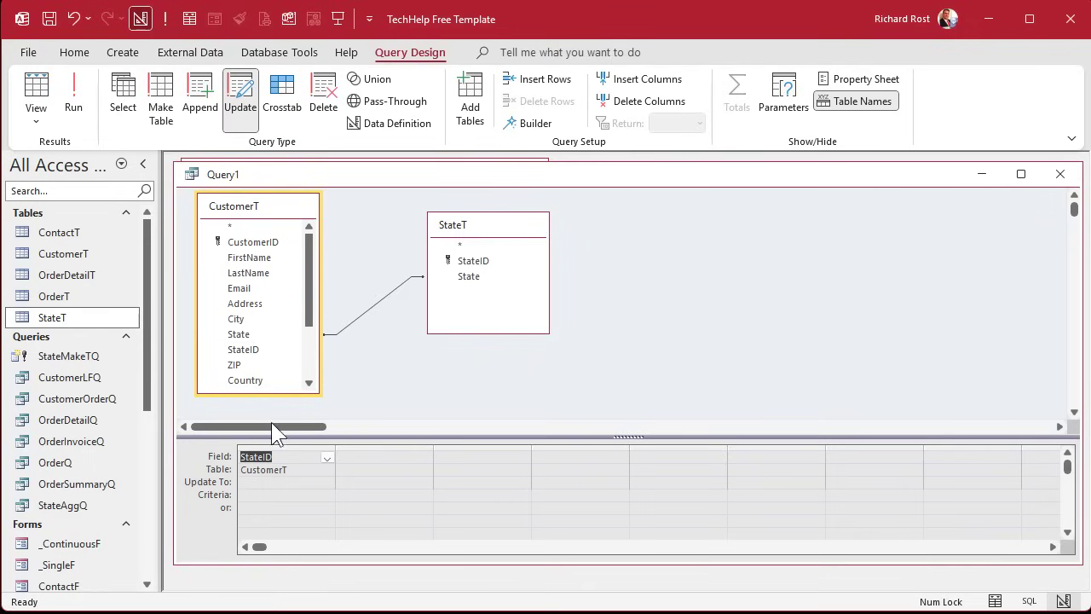
- Set StateID's Update To value to [StateT].[StateID]
left_click(486, 275)
left_click(495, 260)
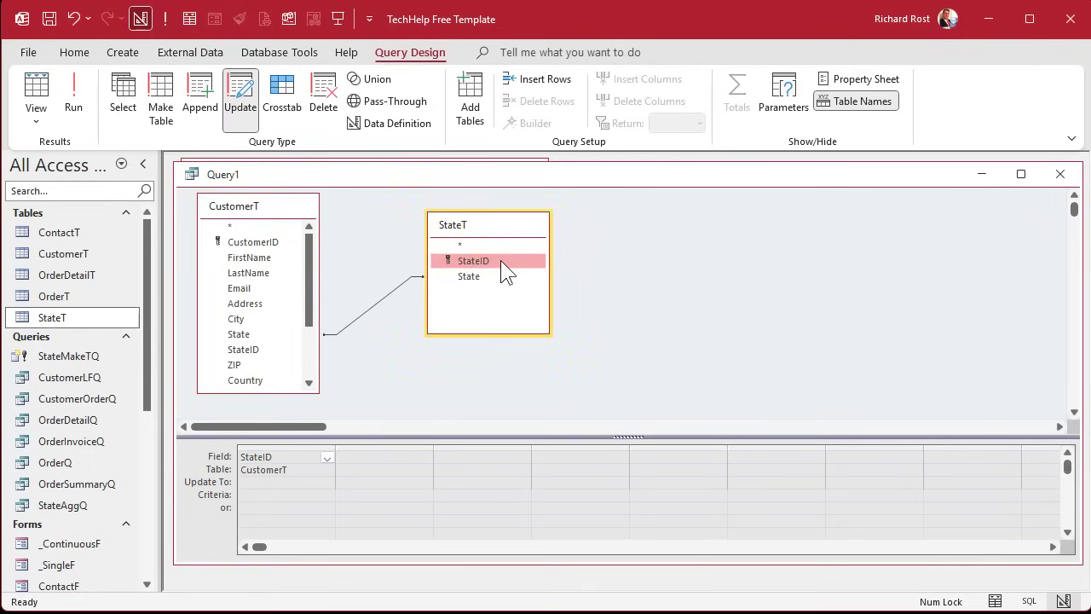
left_click(281, 476)
left_click(290, 482)
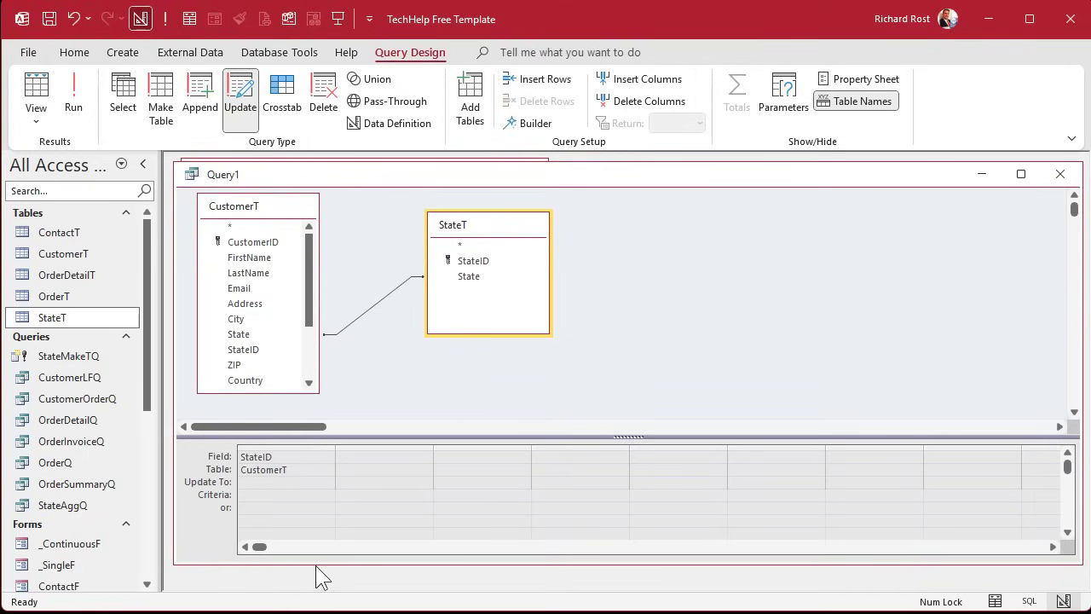
type("StateT")
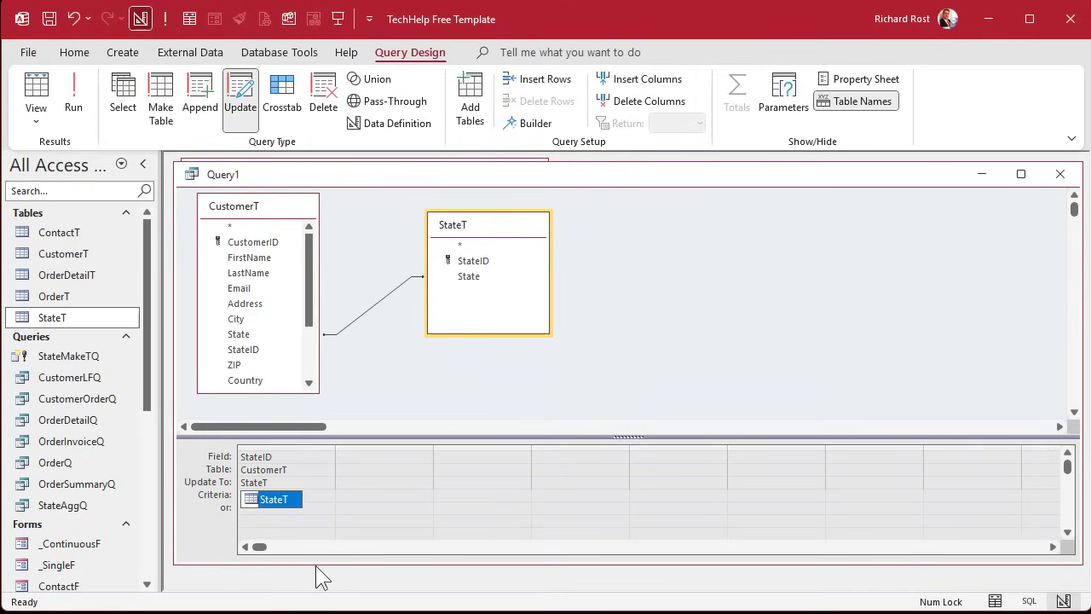
type(".")
key("Down")
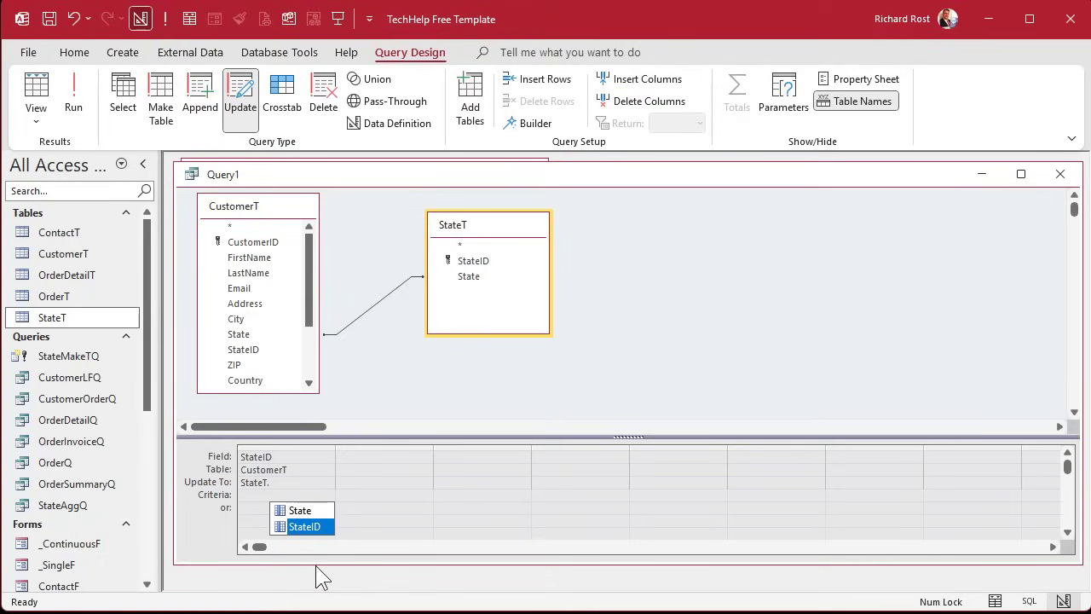
key("Tab")
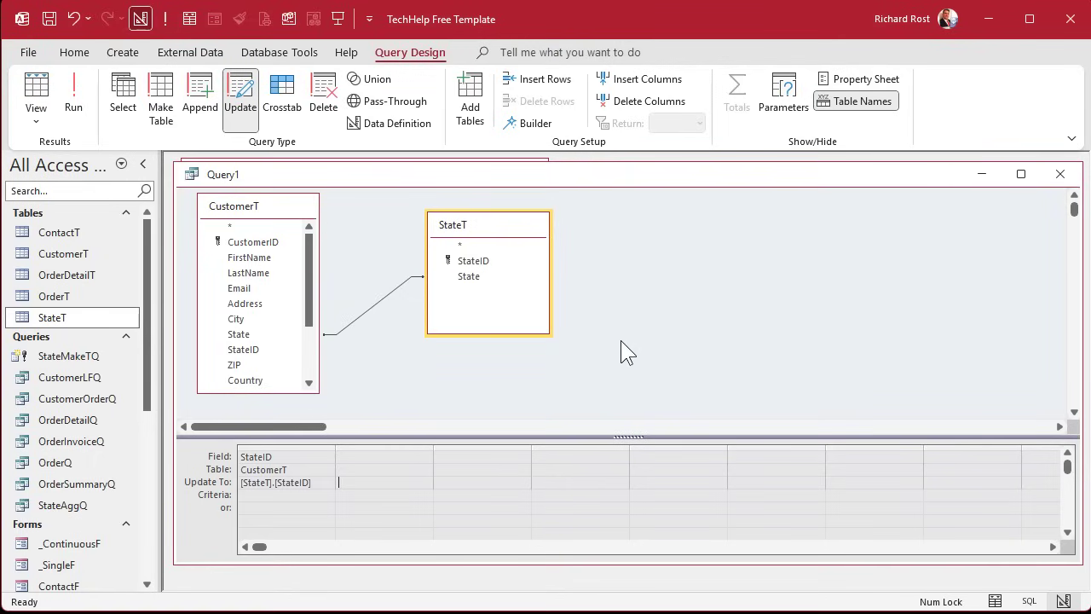
- Save the update query as StateUpdateQ and close it
left_click(610, 309)
key("ctrl+s")
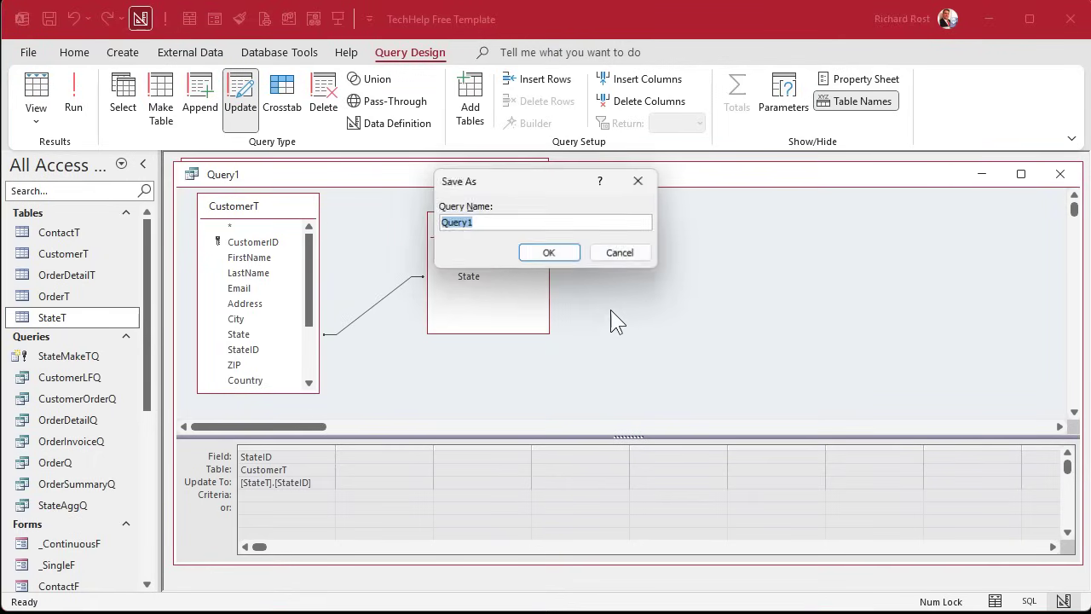
type("State")
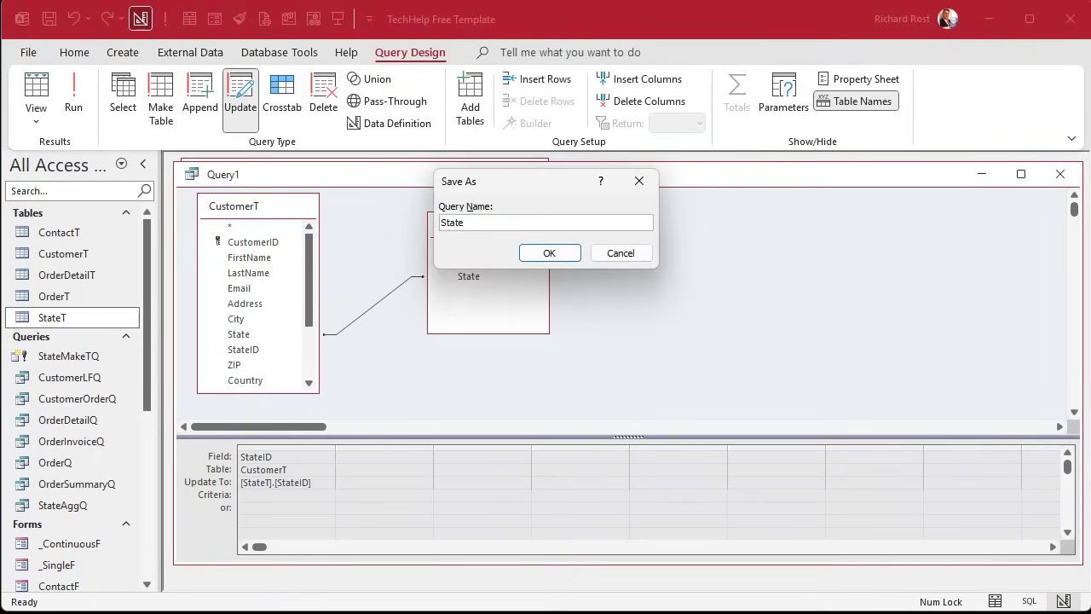
type("UpdateQ")
key("Return")
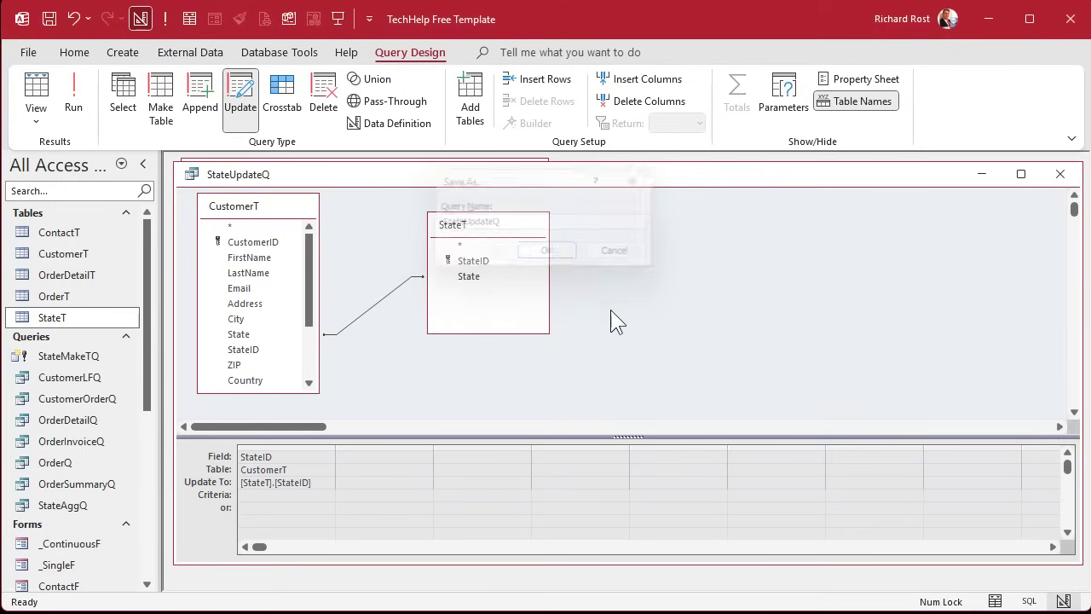
left_click(1059, 174)
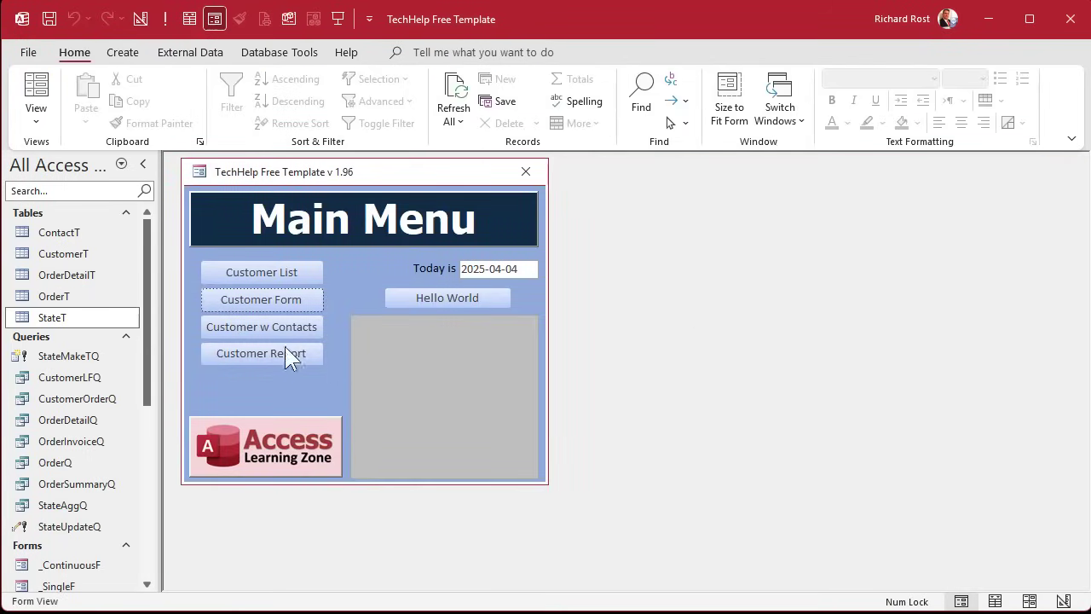
- Open CustomerT and review its State and StateID columns side by side
double_click(78, 253)
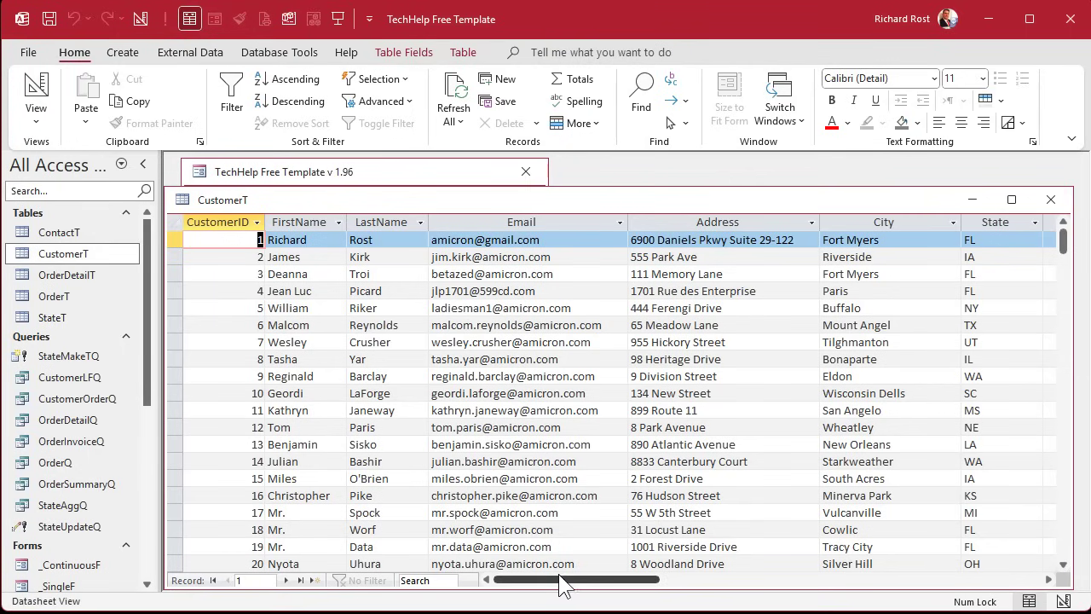
left_click_drag(563, 584, 669, 585)
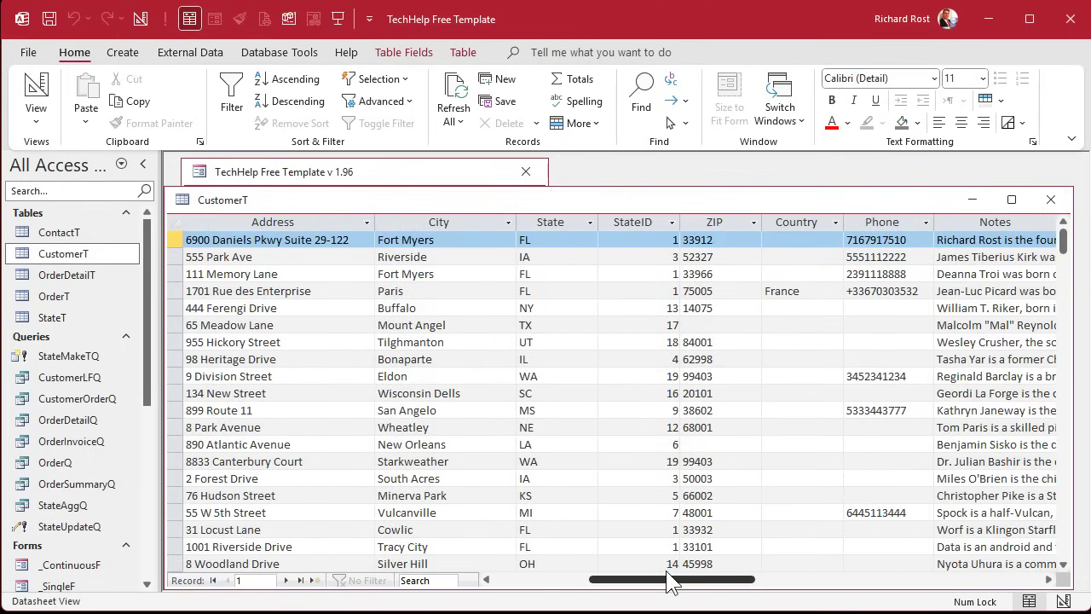
left_click_drag(560, 221, 626, 222)
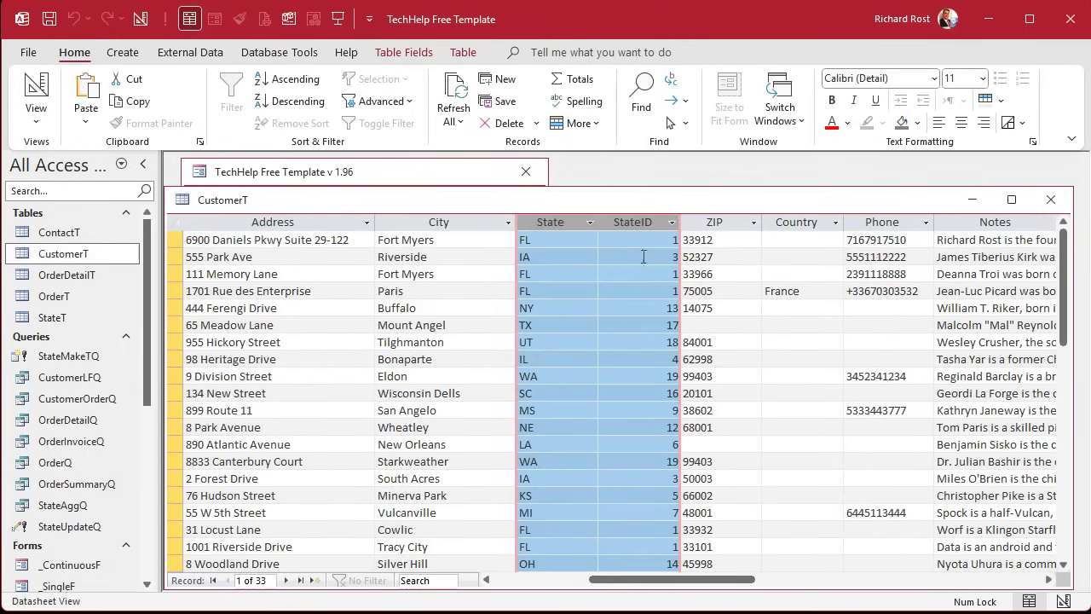
scroll(645, 460, "down", 4)
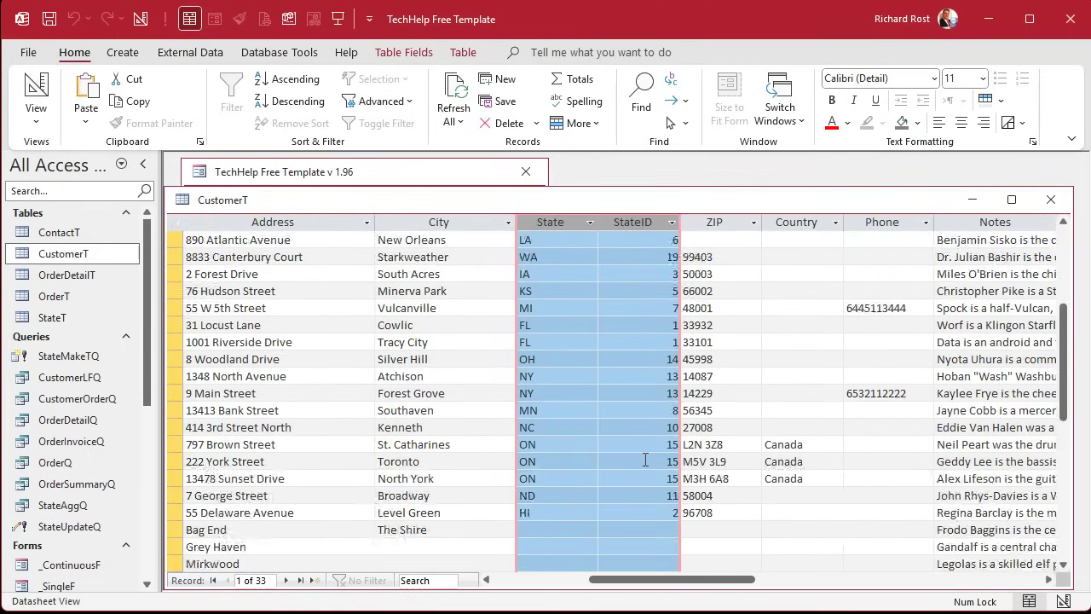
scroll(646, 460, "down", 1)
scroll(645, 460, "up", 5)
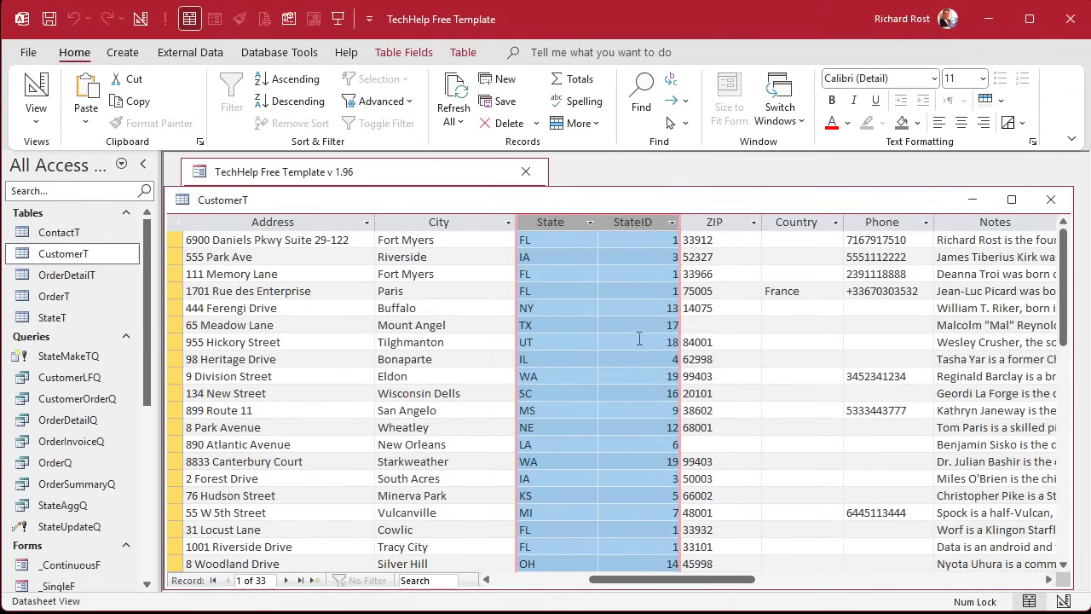
- Check the IDs against StateT, then switch CustomerT to Design View
double_click(53, 317)
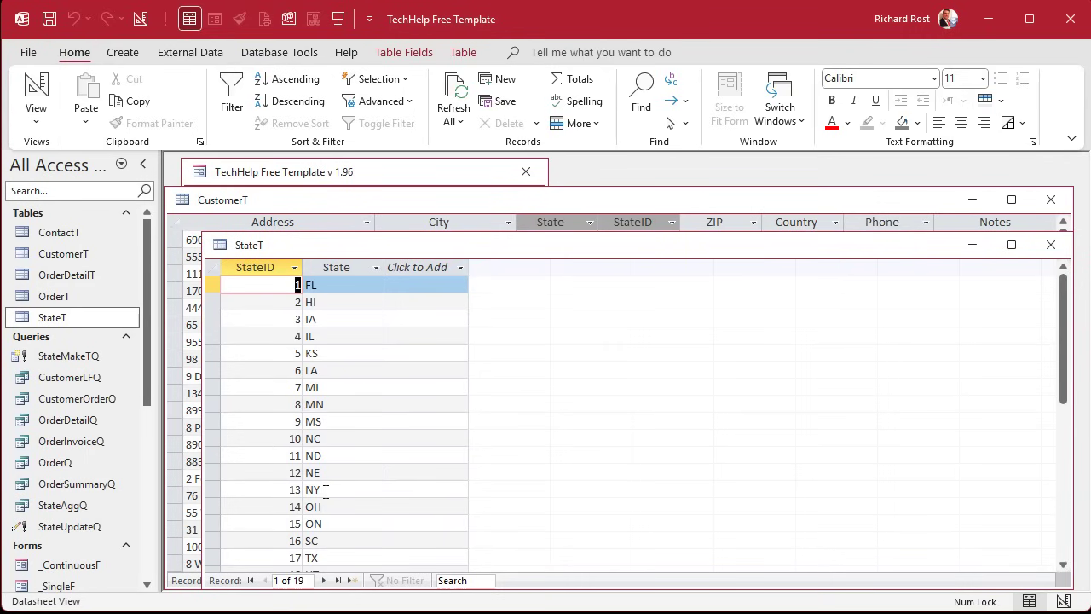
left_click(1050, 245)
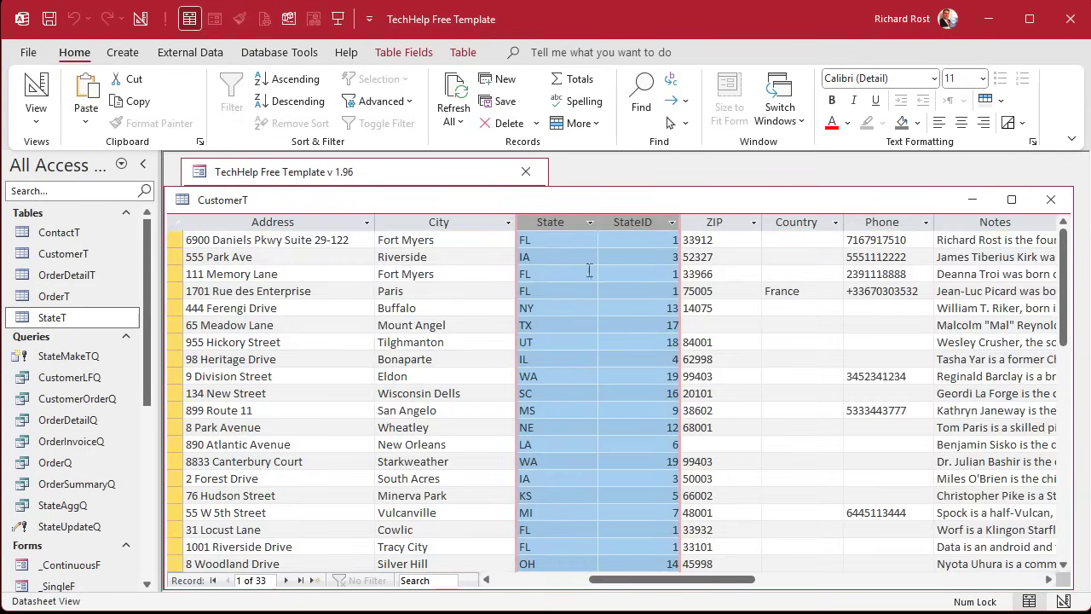
right_click(589, 197)
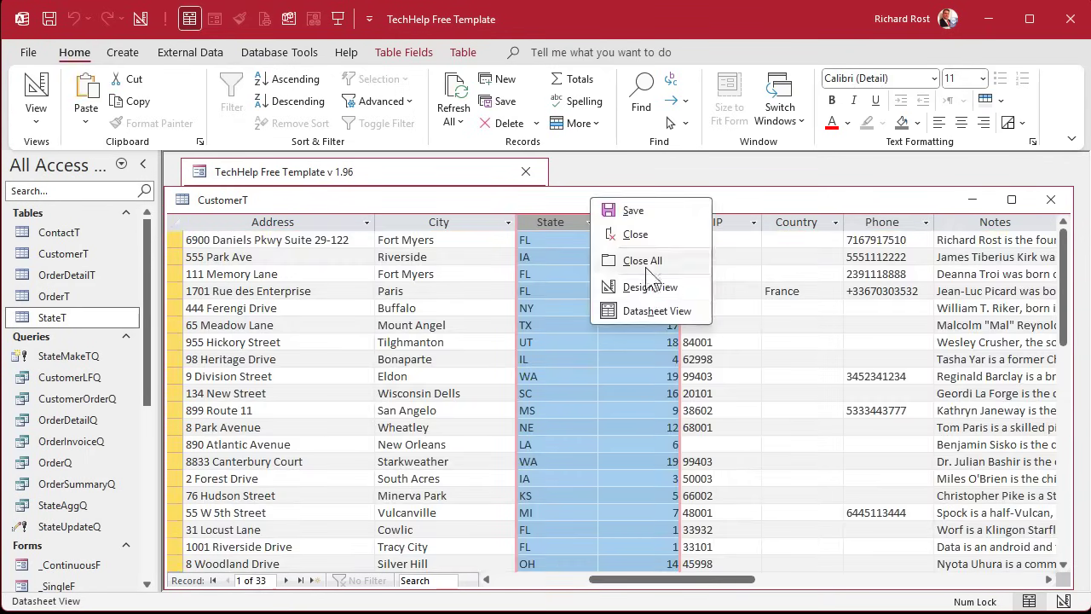
left_click(652, 284)
- Delete the old State text field from CustomerT and save the table design
scroll(288, 322, "down", 1)
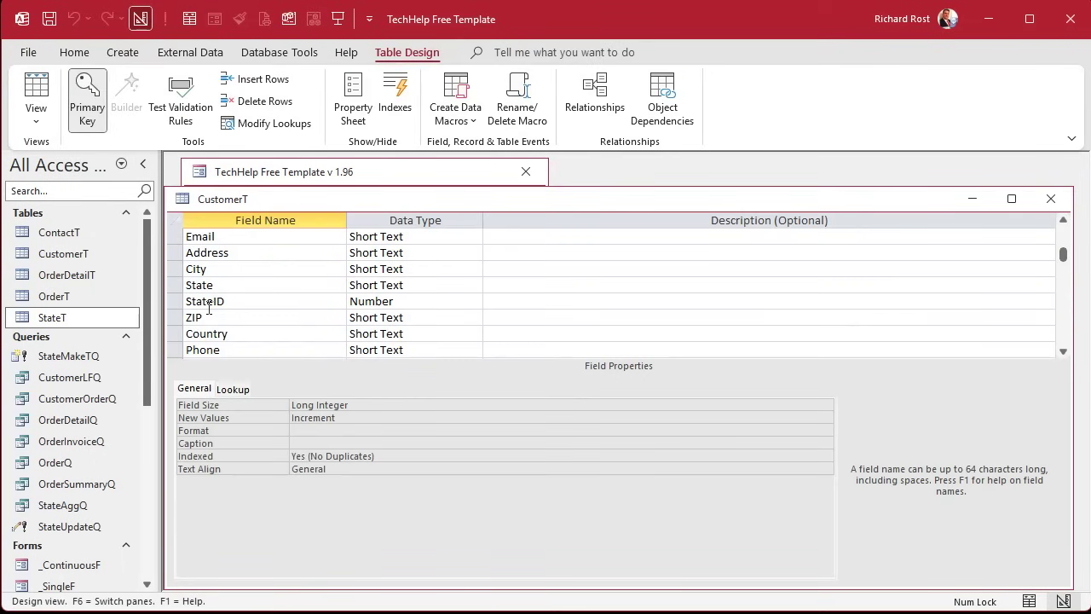
left_click(175, 286)
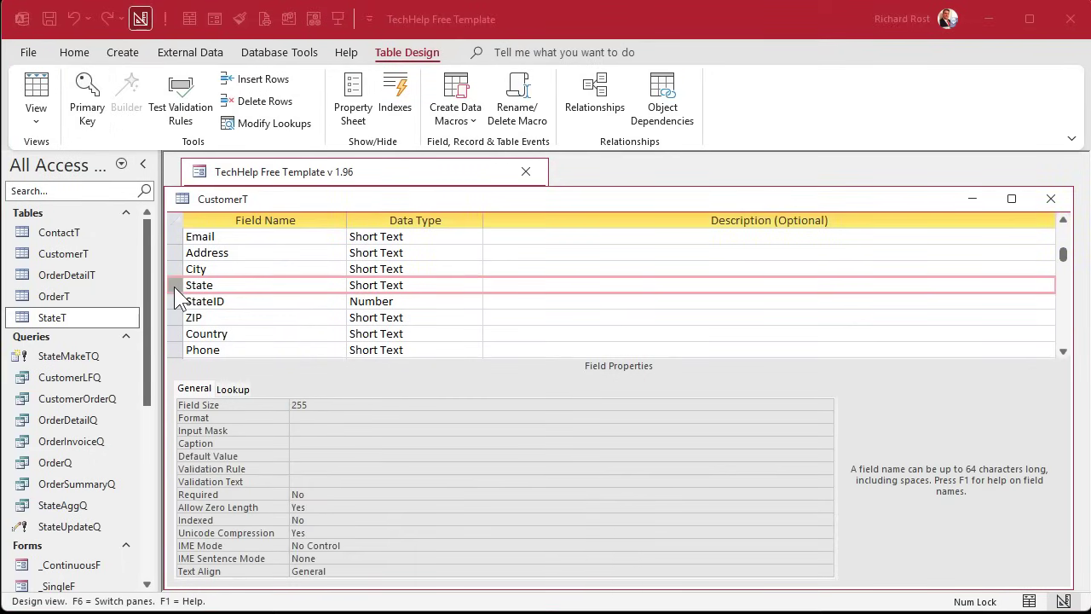
key("Delete")
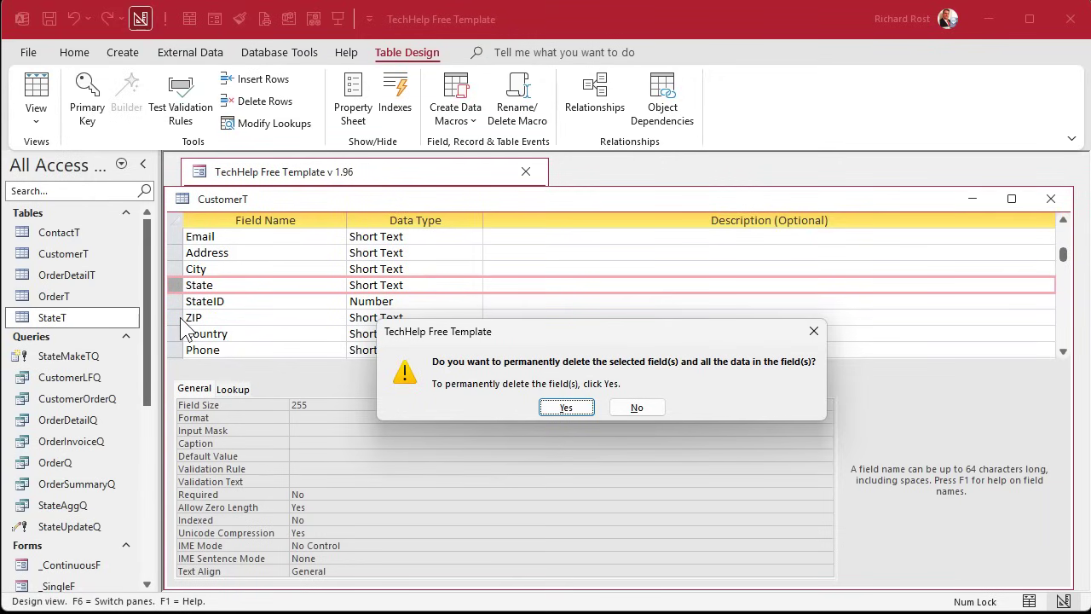
left_click(571, 408)
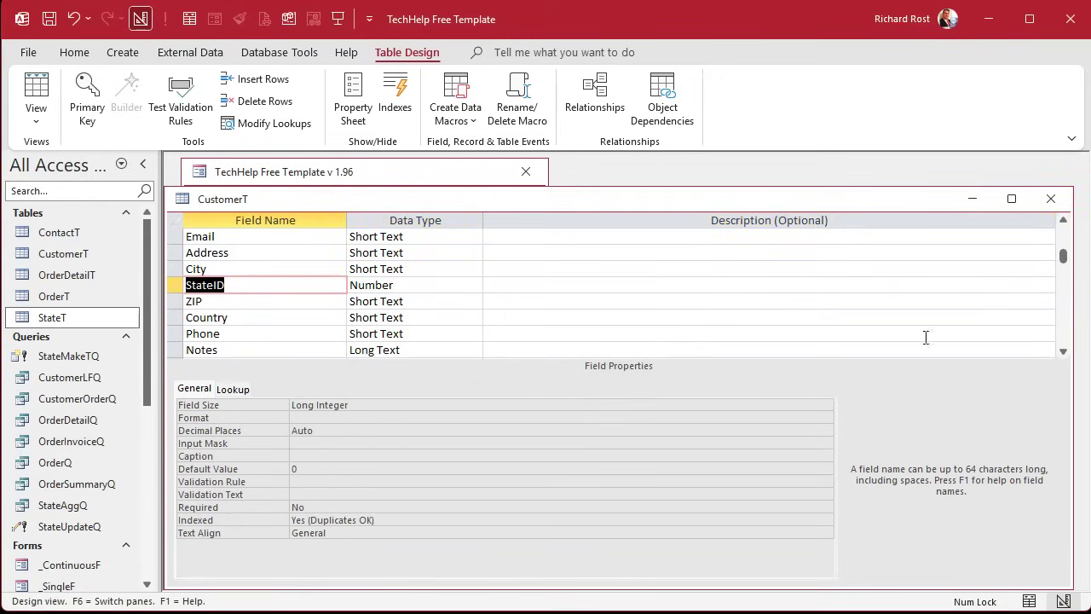
left_click(1051, 199)
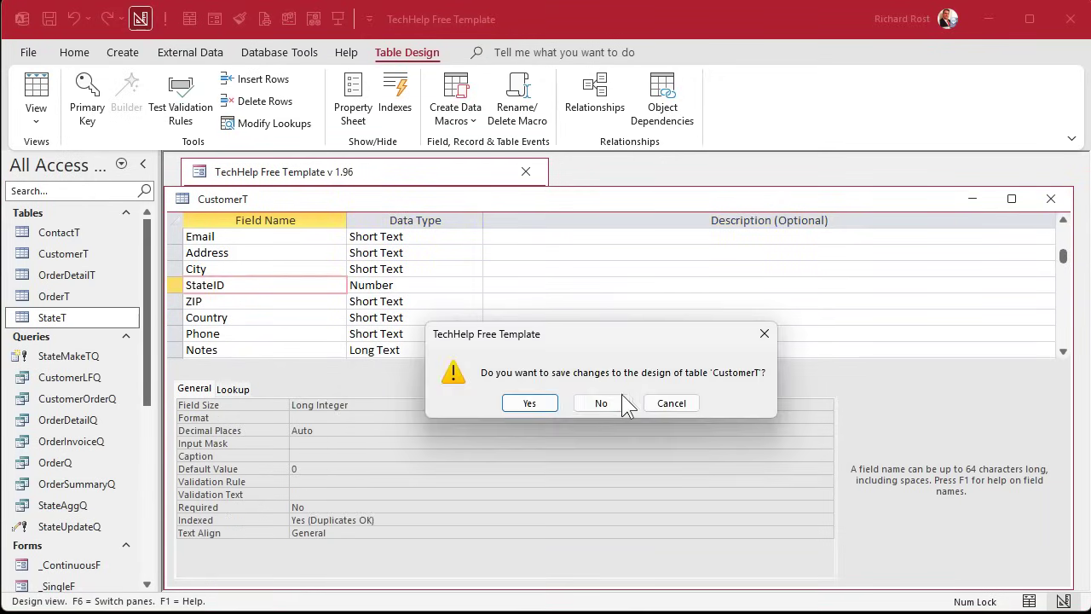
left_click(529, 404)
- Open the customer form, see the State box showing #Name?, and switch to an enlarged Design View
left_click(278, 302)
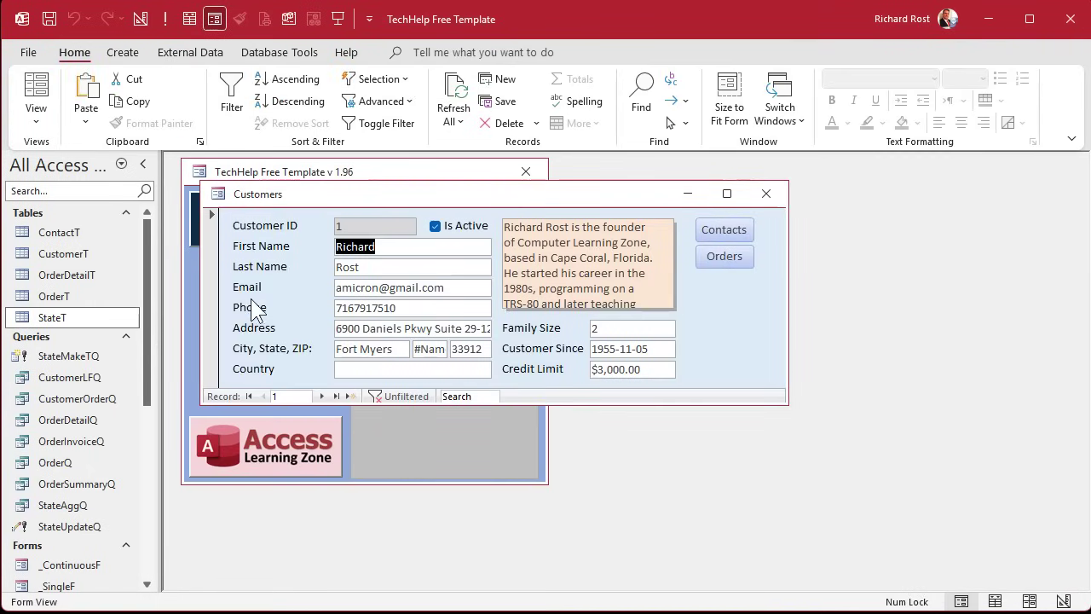
left_click(432, 350)
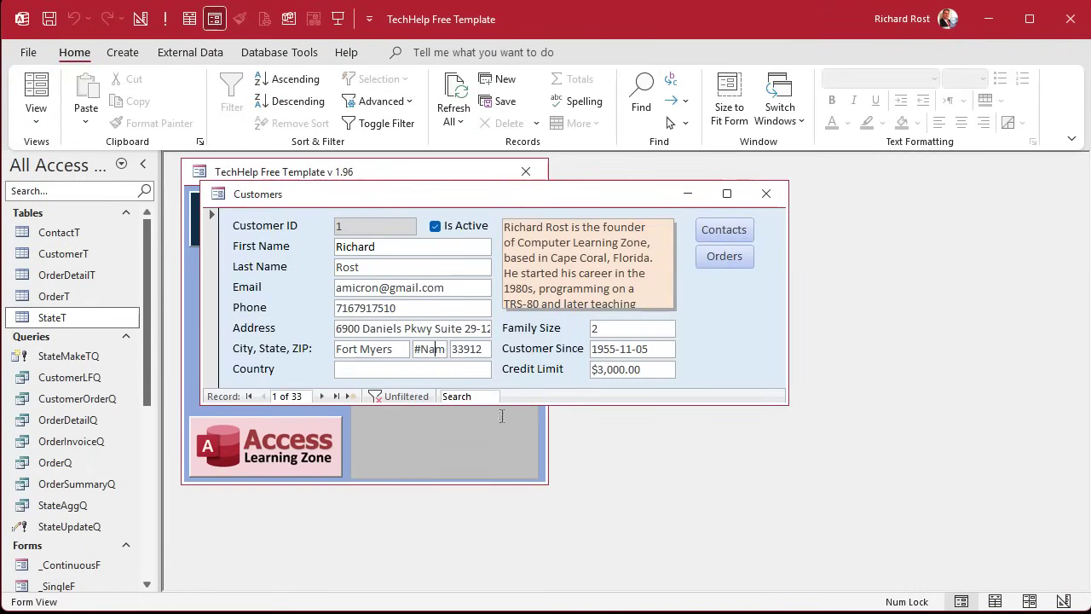
right_click(756, 288)
left_click(799, 350)
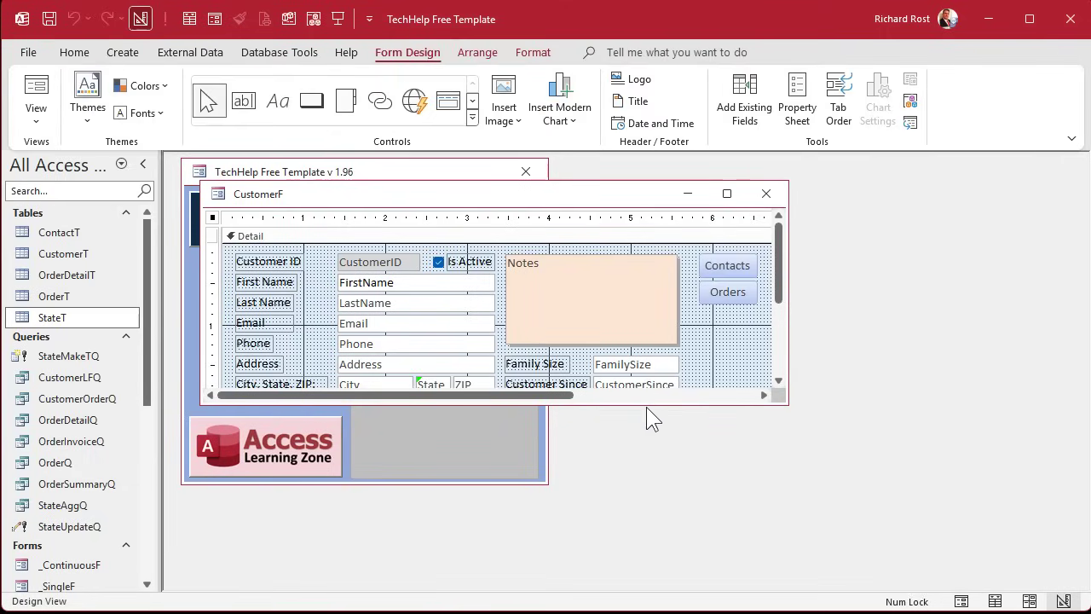
left_click_drag(645, 404, 648, 511)
- Delete the State text box and narrow the City box
left_click(429, 384)
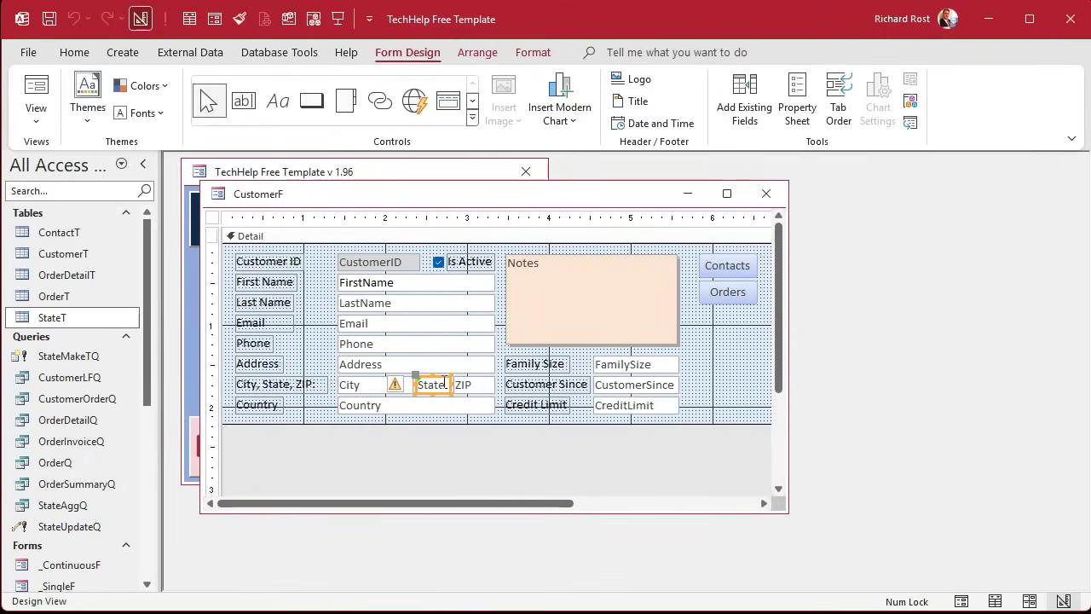
key("Delete")
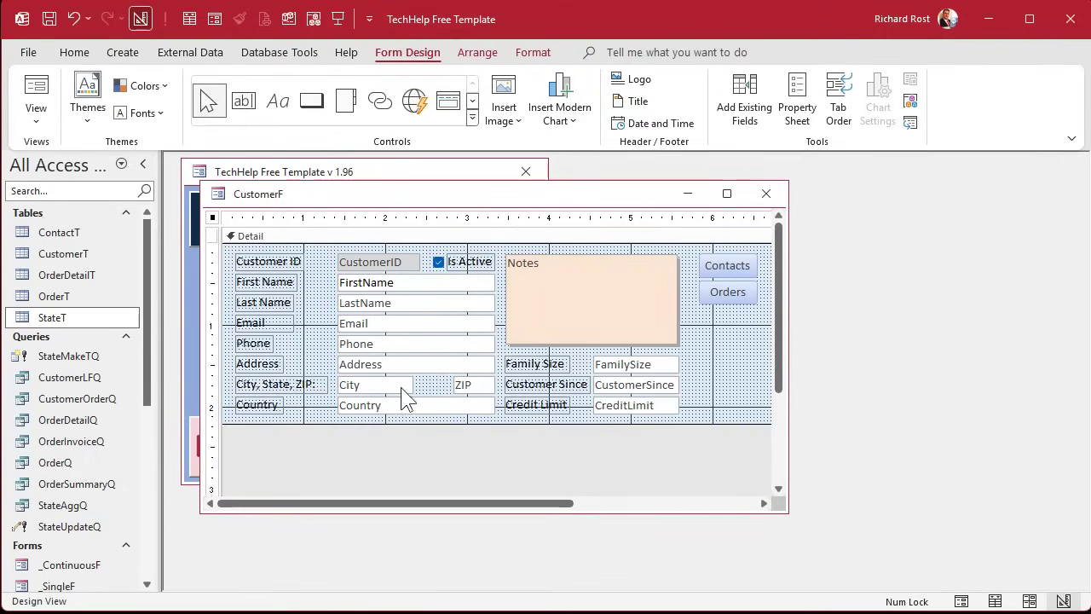
left_click(415, 385)
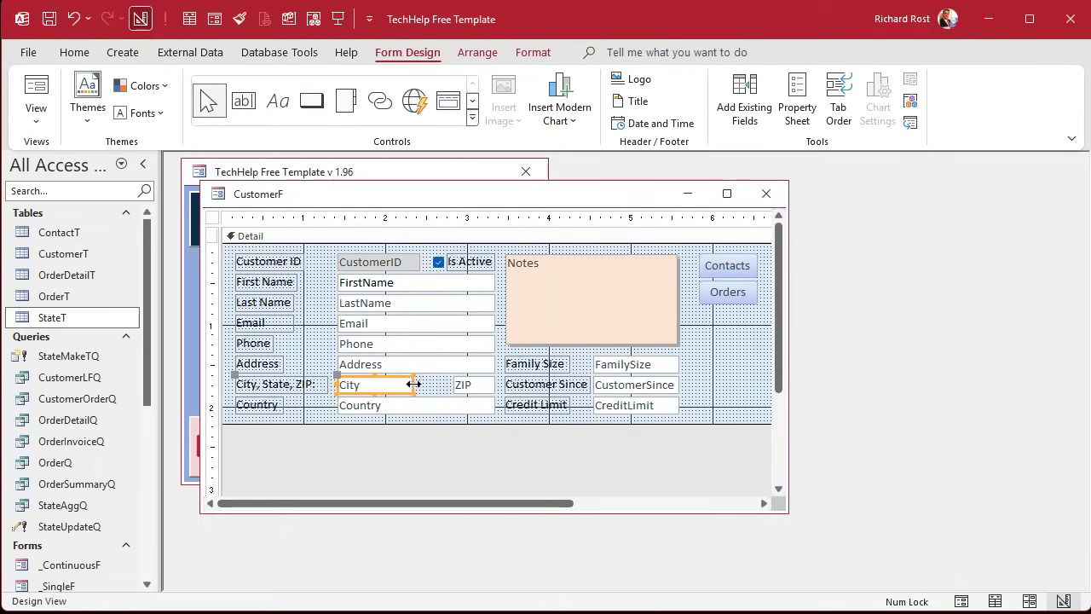
left_click_drag(415, 384, 395, 384)
left_click(409, 383)
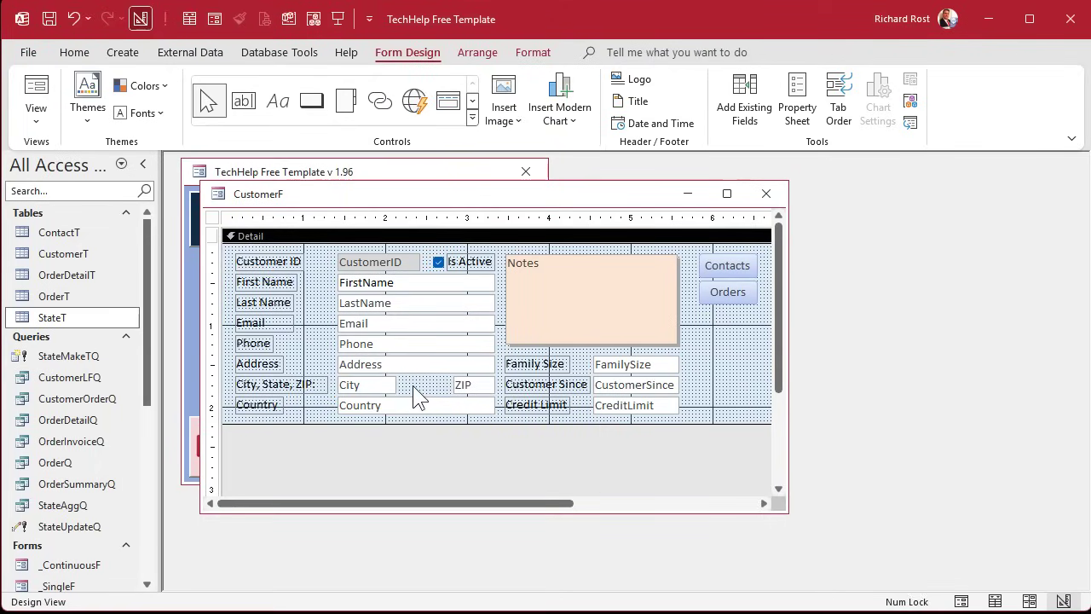
- Place a combo box between City and ZIP, sourced from StateT with StateID and State fields
left_click(471, 117)
left_click(279, 138)
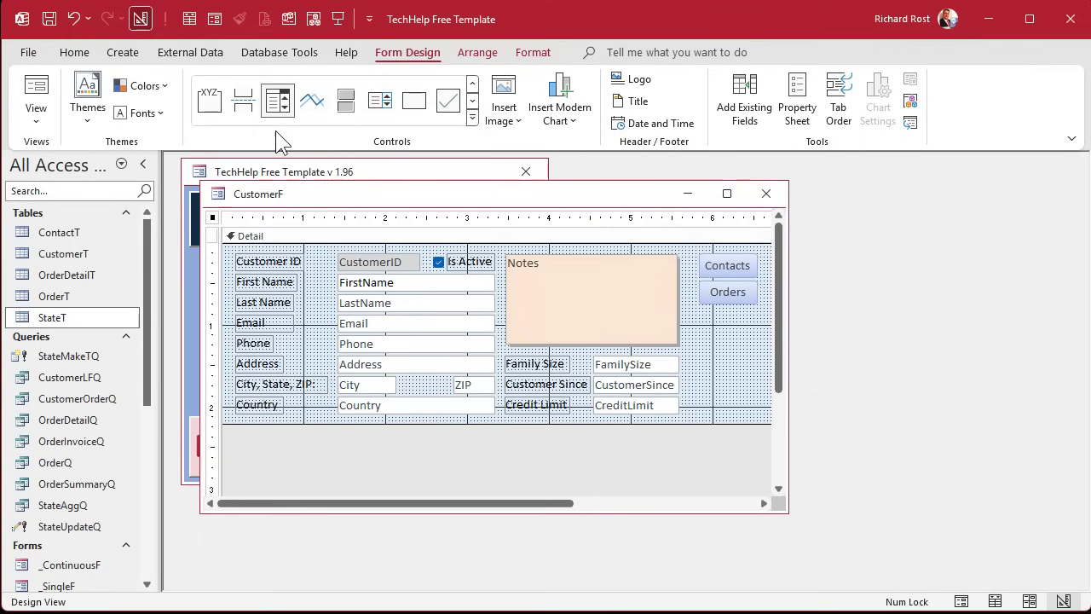
left_click(397, 380)
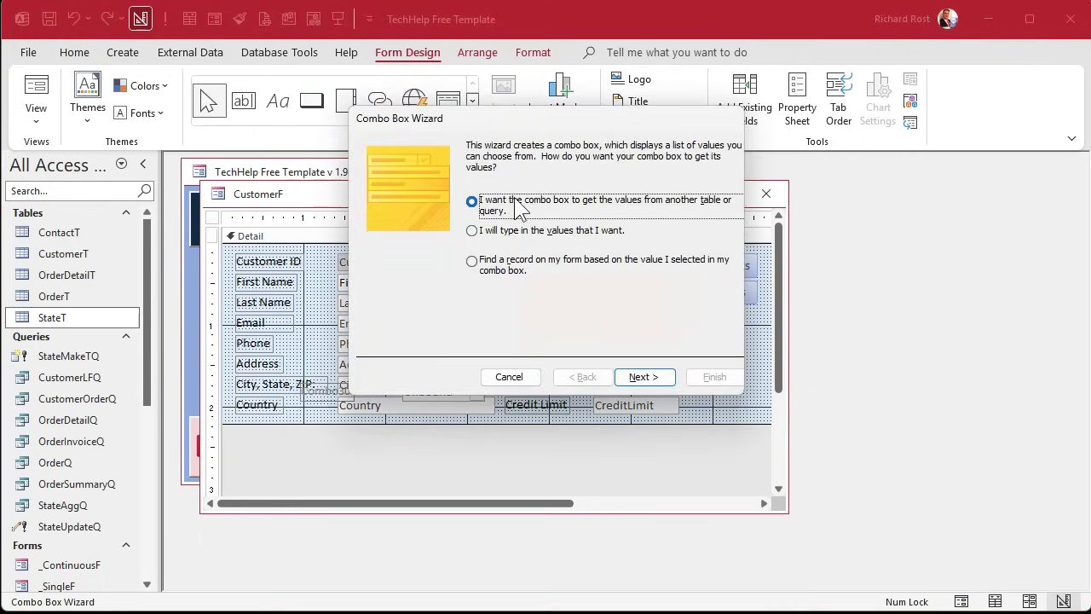
left_click(644, 377)
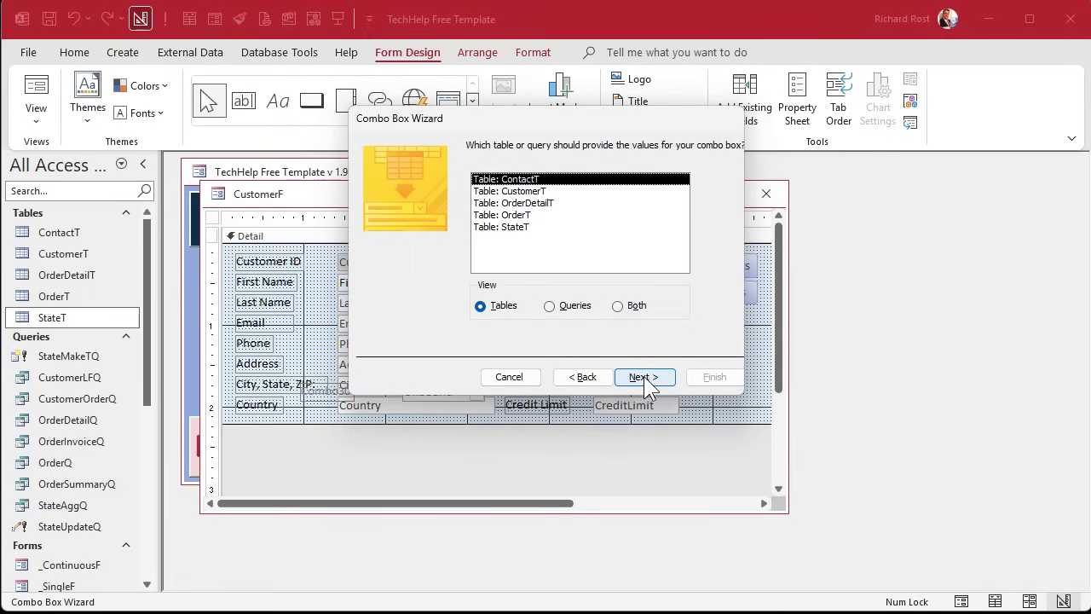
left_click(560, 227)
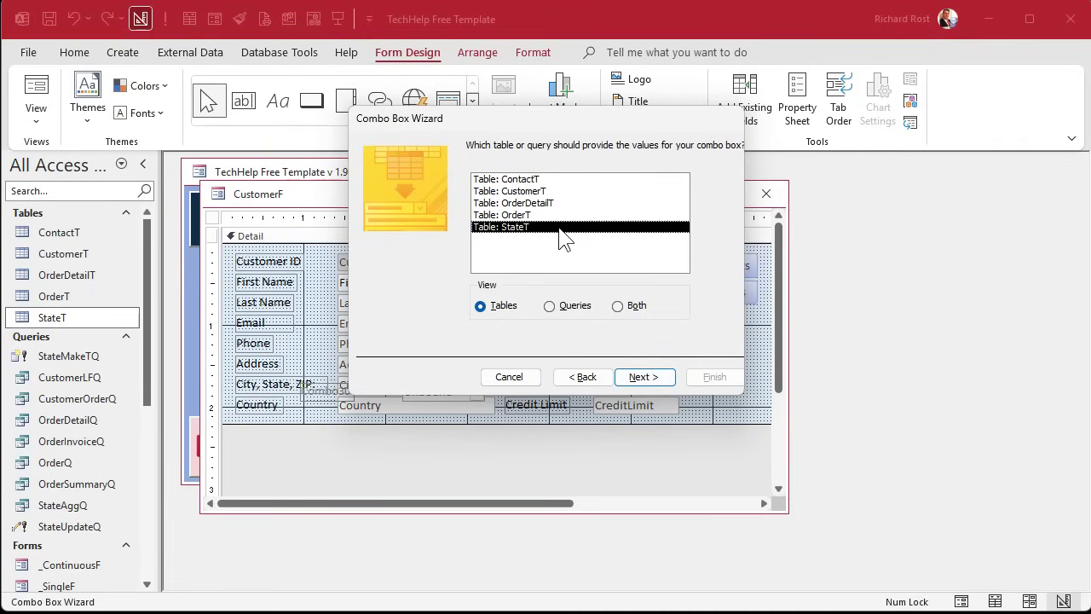
left_click(643, 377)
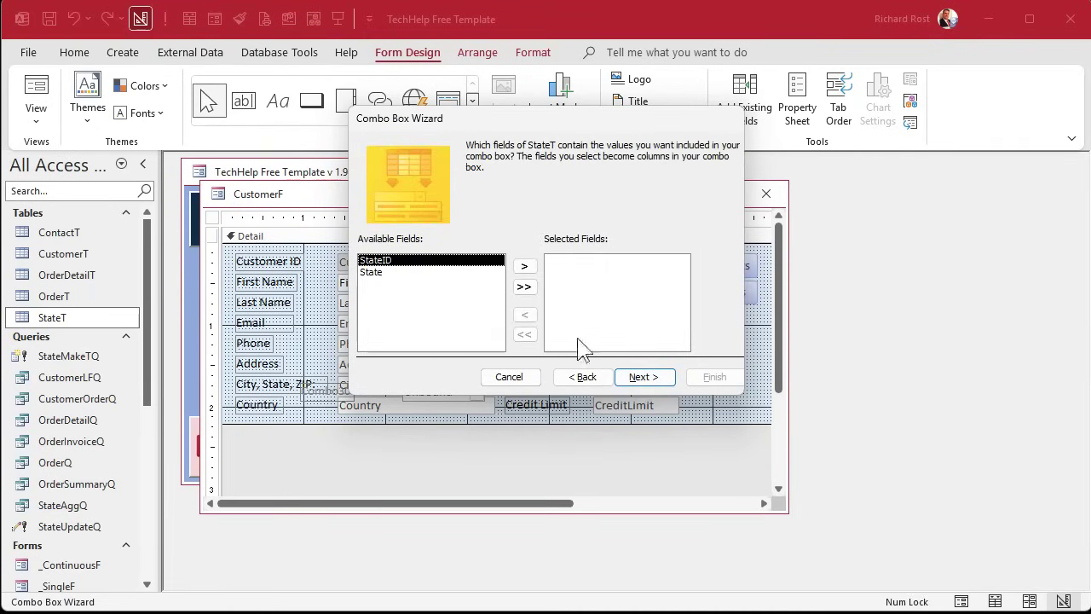
left_click(526, 287)
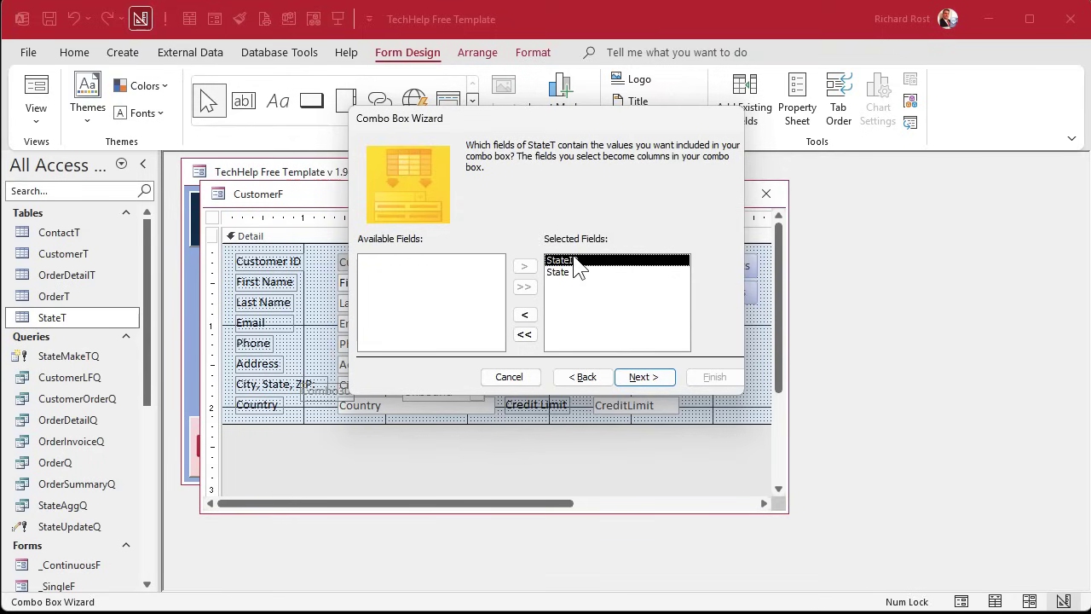
left_click(642, 381)
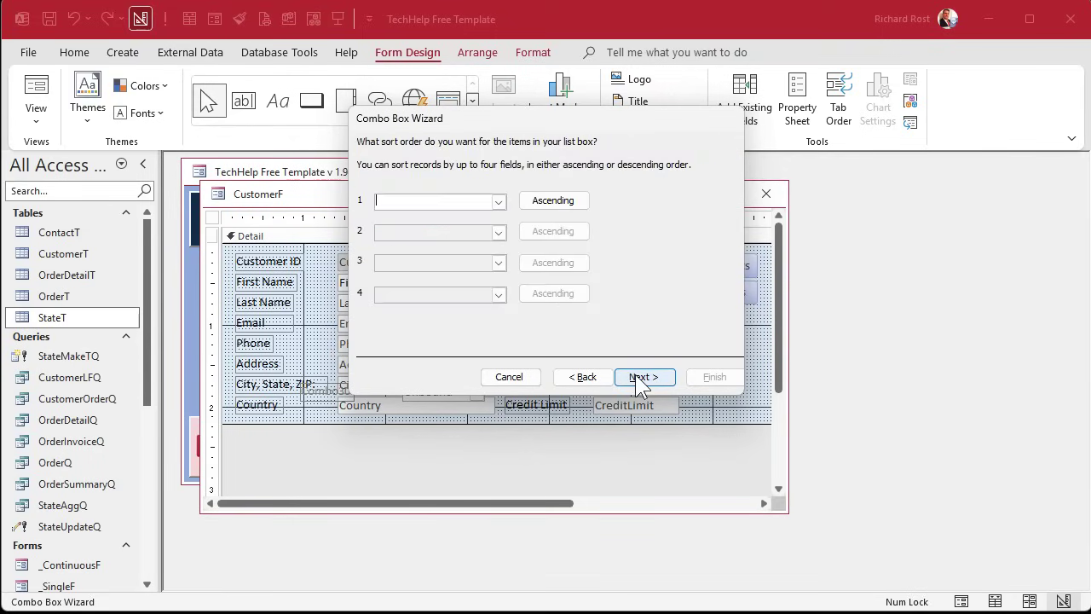
- Sort the list by State, narrow the column, store the value in StateID, and finish
left_click(499, 202)
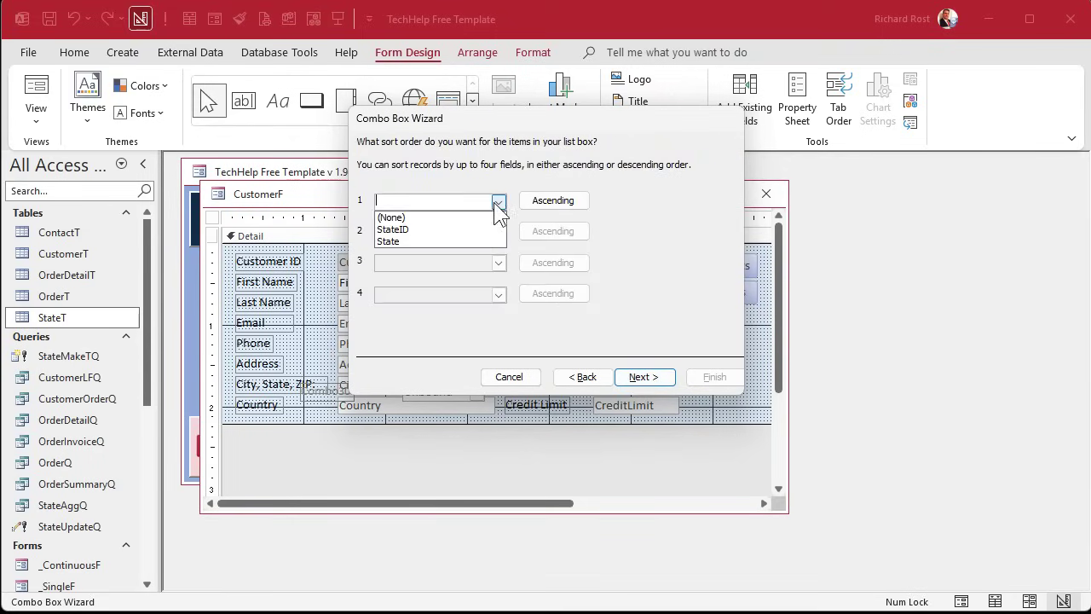
left_click(473, 242)
left_click(643, 377)
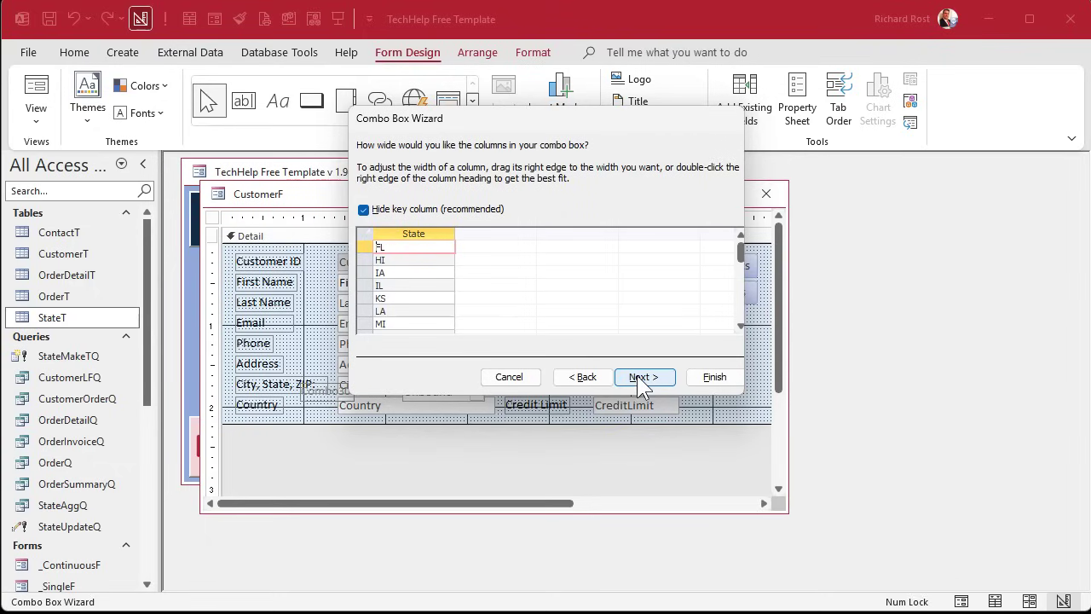
left_click_drag(455, 233, 395, 233)
left_click(645, 377)
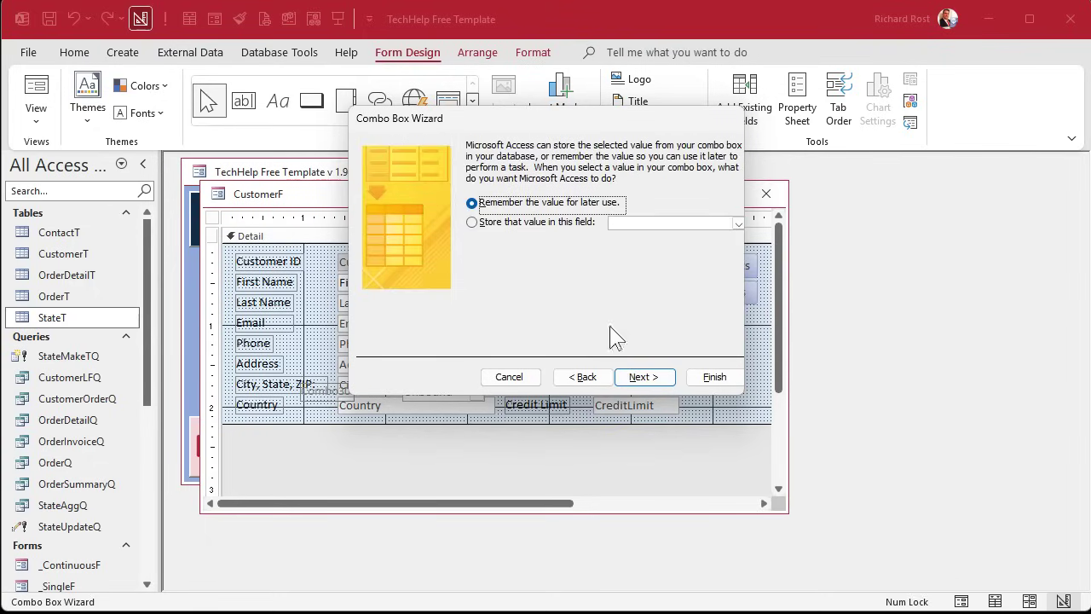
left_click(510, 224)
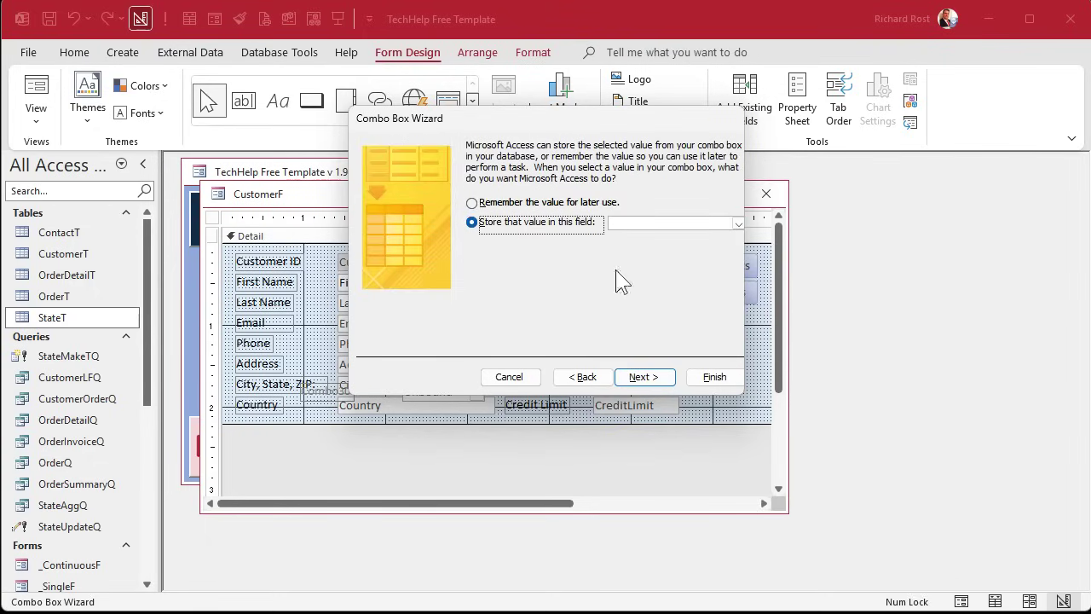
left_click(738, 224)
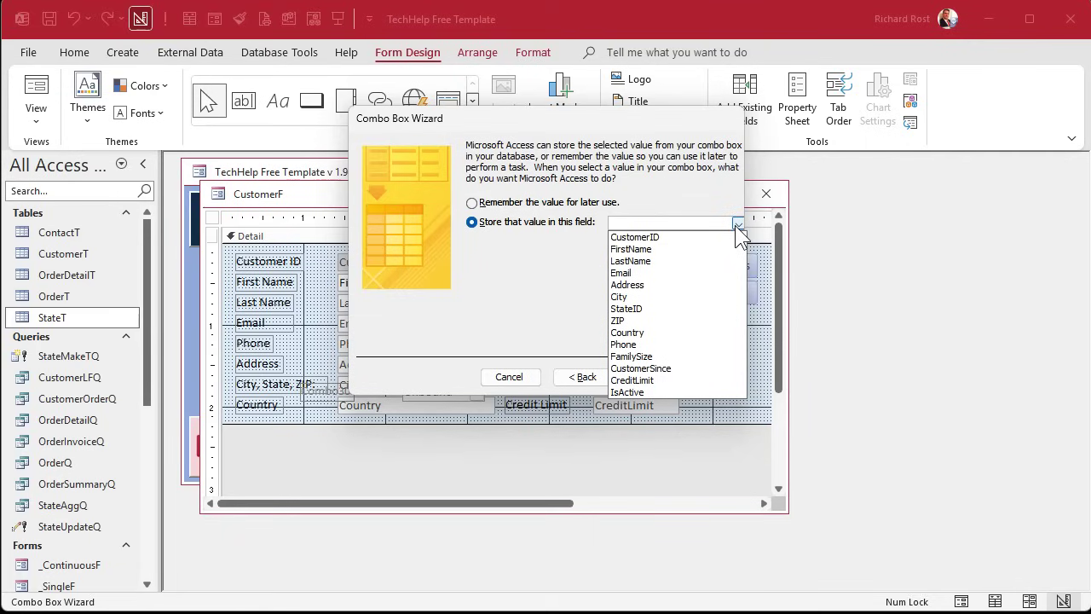
left_click(673, 311)
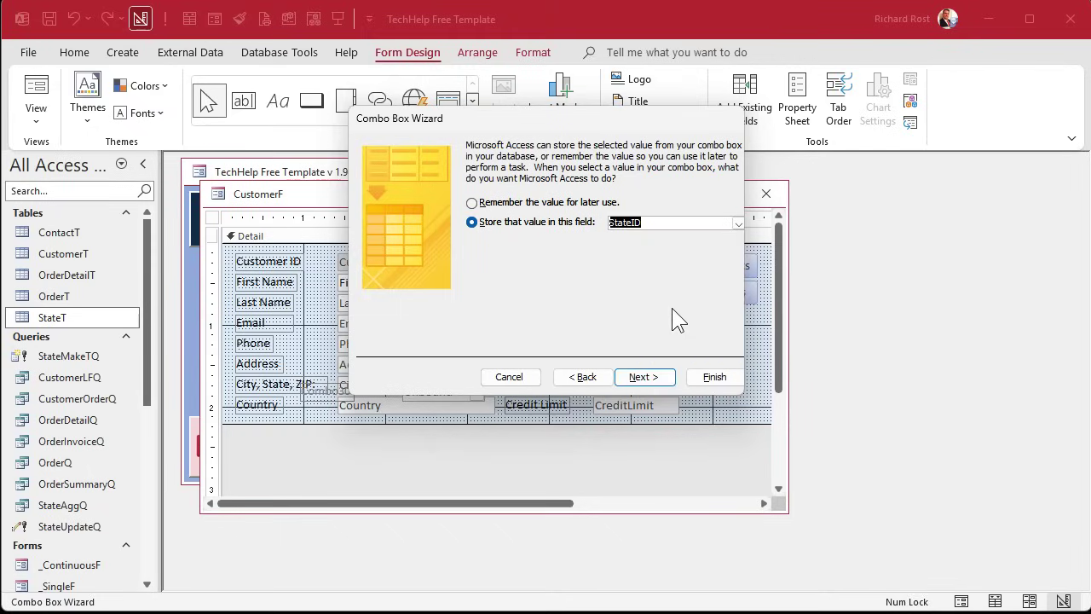
left_click(663, 378)
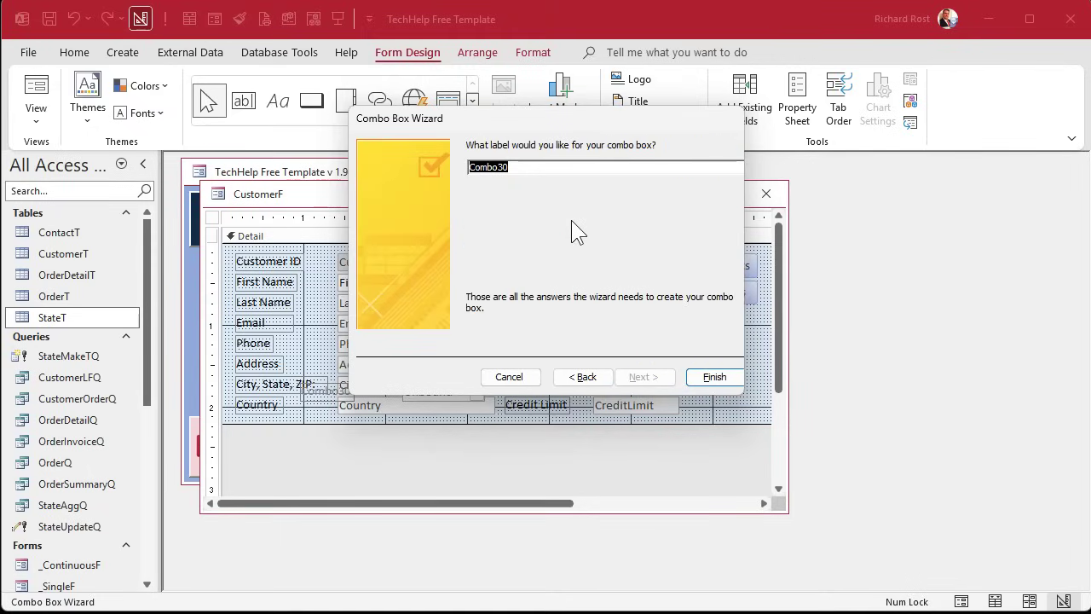
left_click(699, 376)
- Delete the Combo30 label and fit the combo box beside the City box
left_click(308, 392)
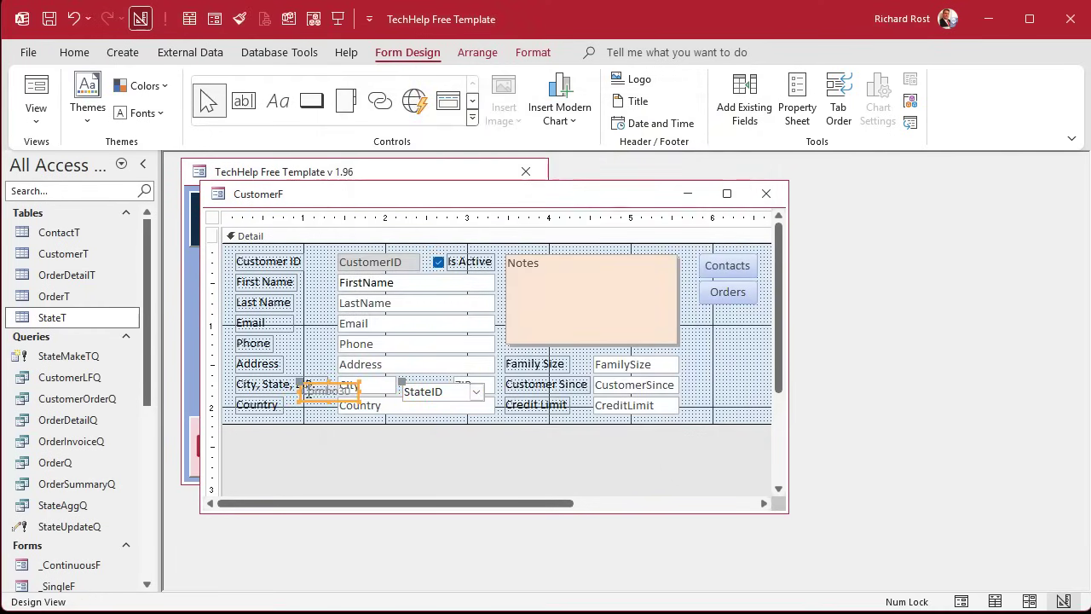
key("Delete")
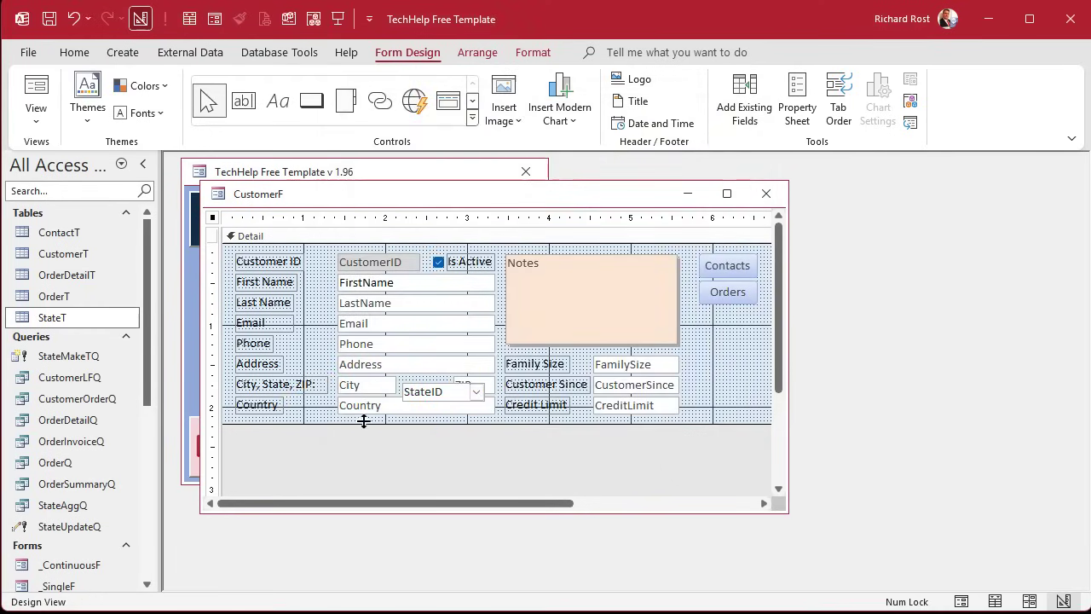
mouse_move(443, 393)
left_mouse_down()
mouse_move(438, 385)
mouse_move(459, 385)
left_mouse_up()
left_click(454, 384)
left_click(448, 382)
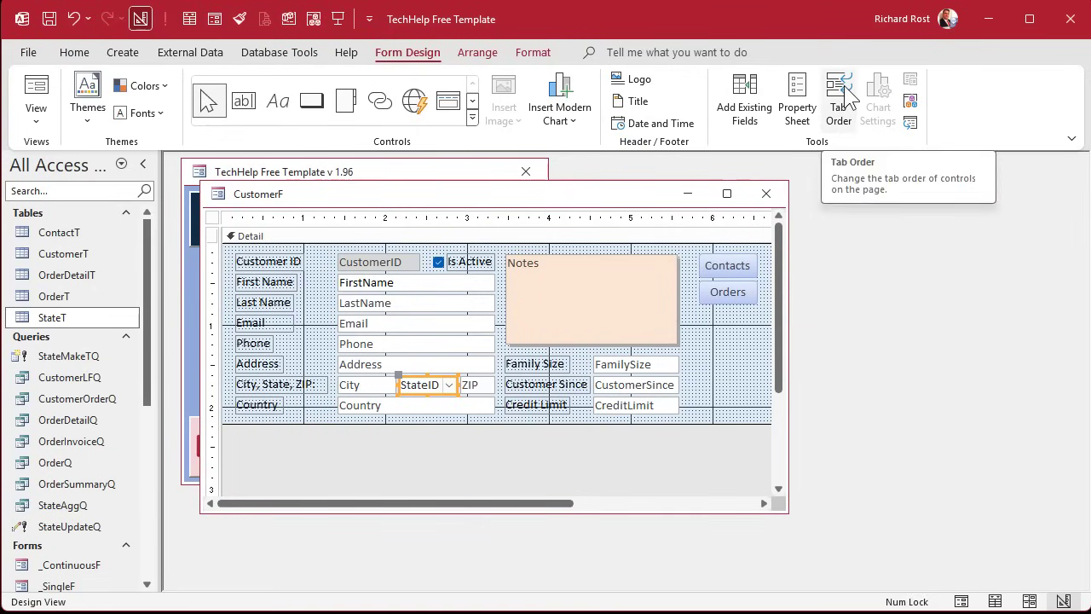
left_click(363, 385)
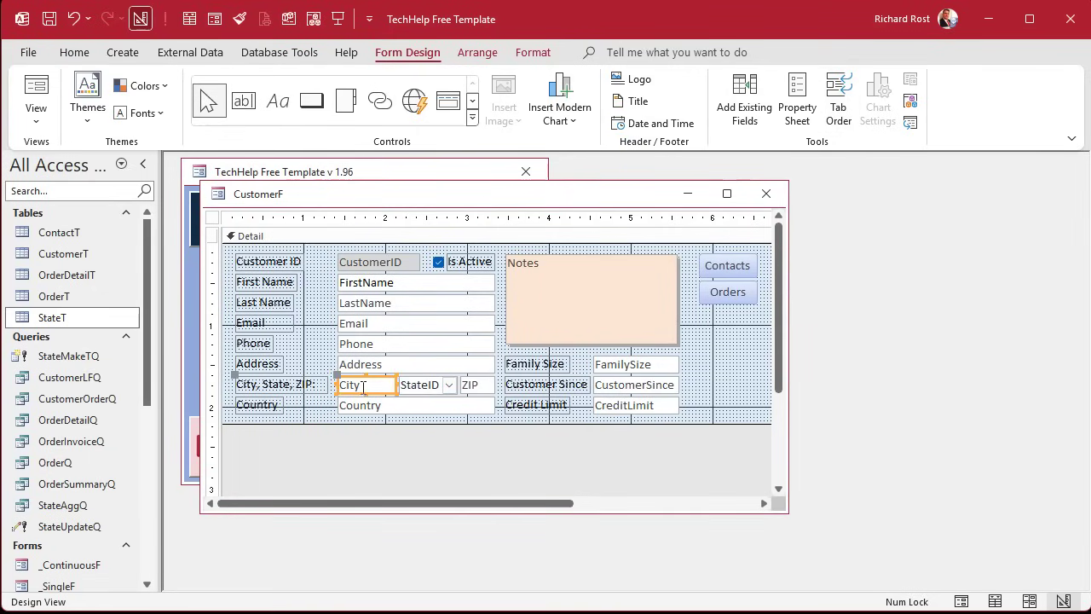
left_click(407, 388)
- Rename the combo box from Combo30 to StateCombo in the Property Sheet
double_click(407, 387)
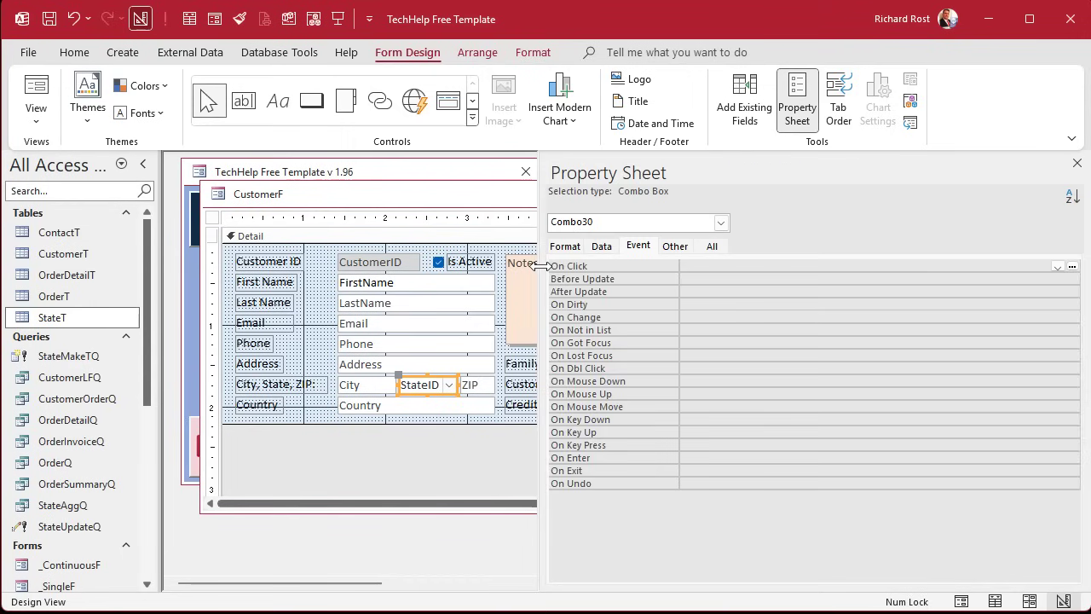
left_click_drag(542, 265, 724, 266)
left_click(894, 246)
left_click(940, 266)
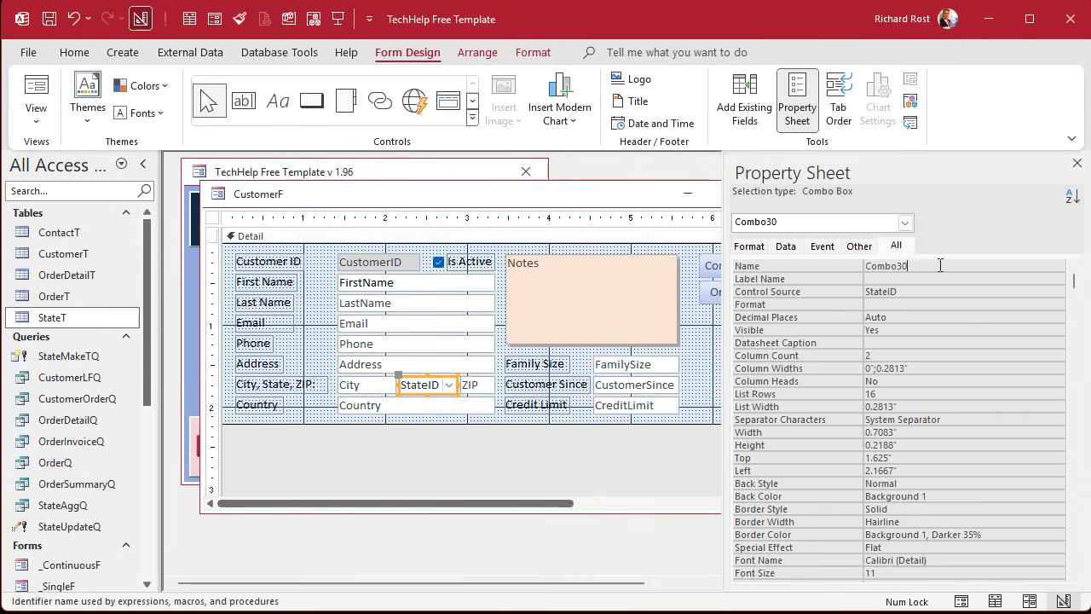
left_click_drag(940, 266, 823, 262)
type("StateCombo")
key("Return")
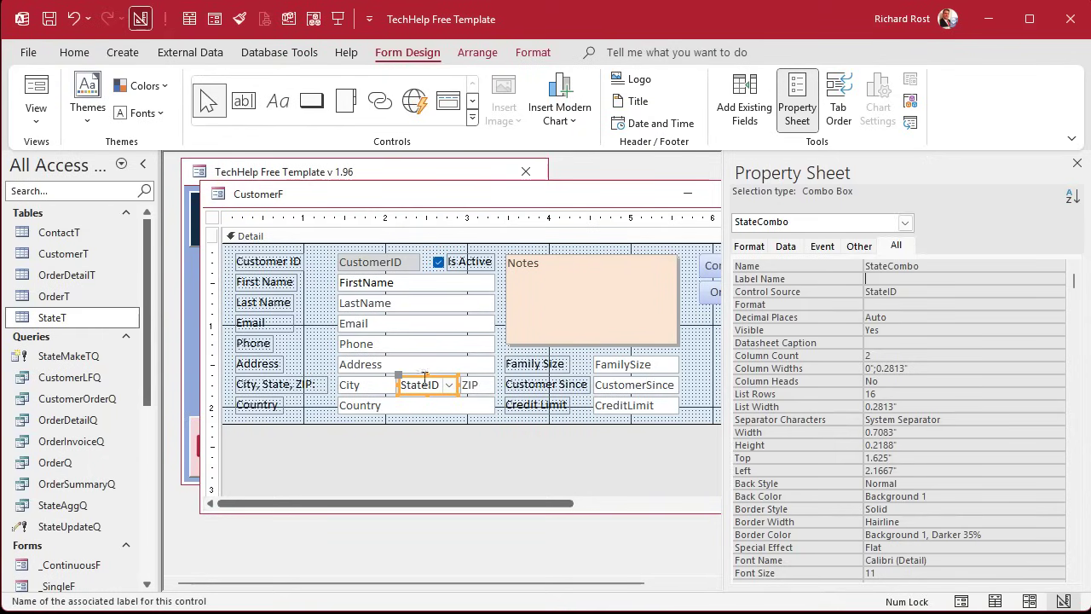
left_click(1076, 163)
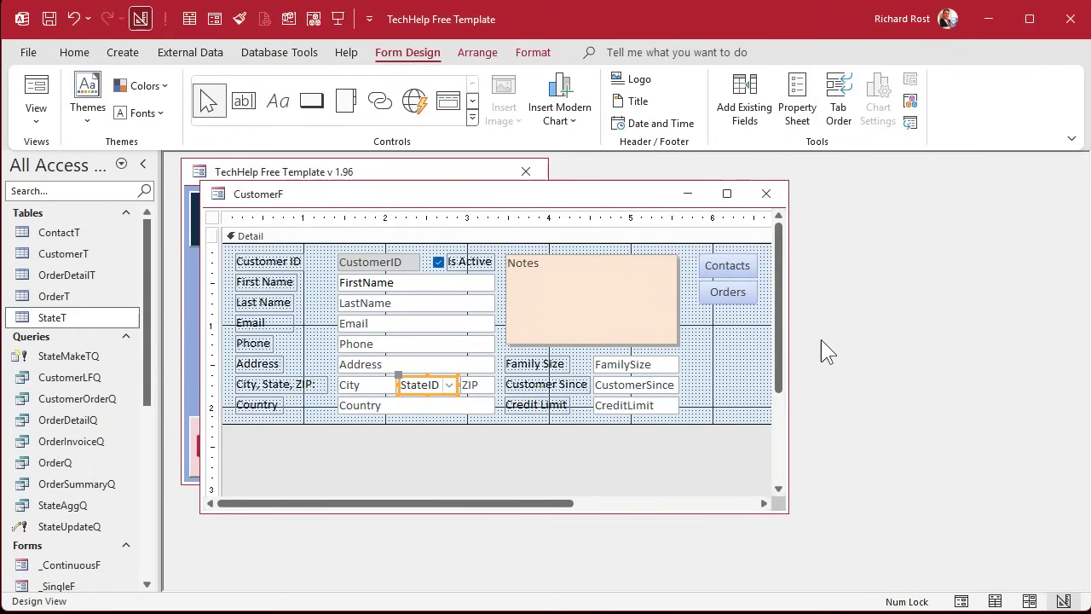
left_click(711, 344)
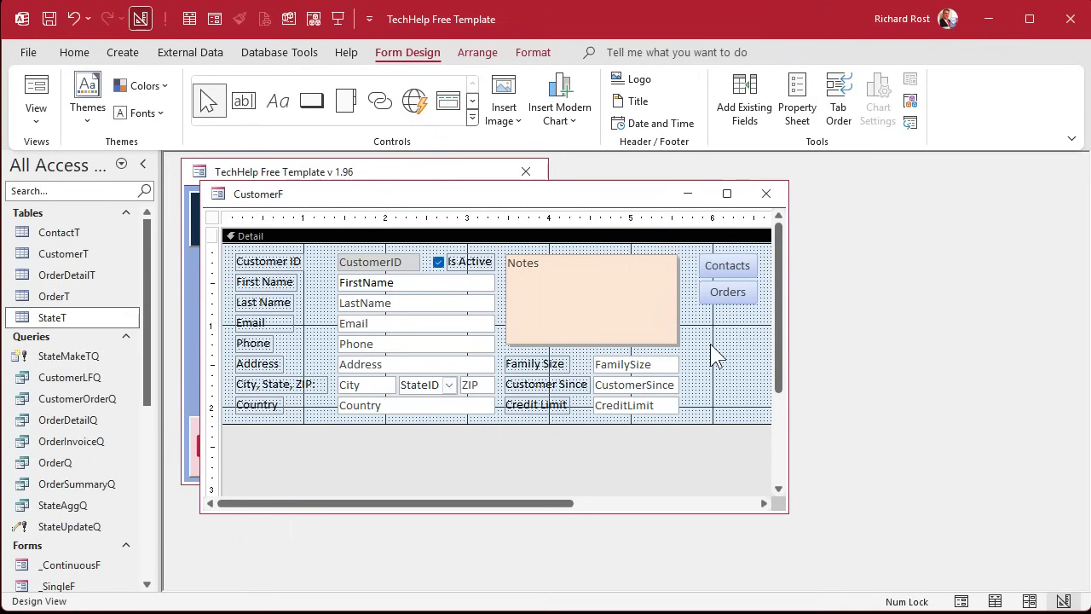
- Move StateCombo between City and ZIP in the form's tab order
left_click(838, 106)
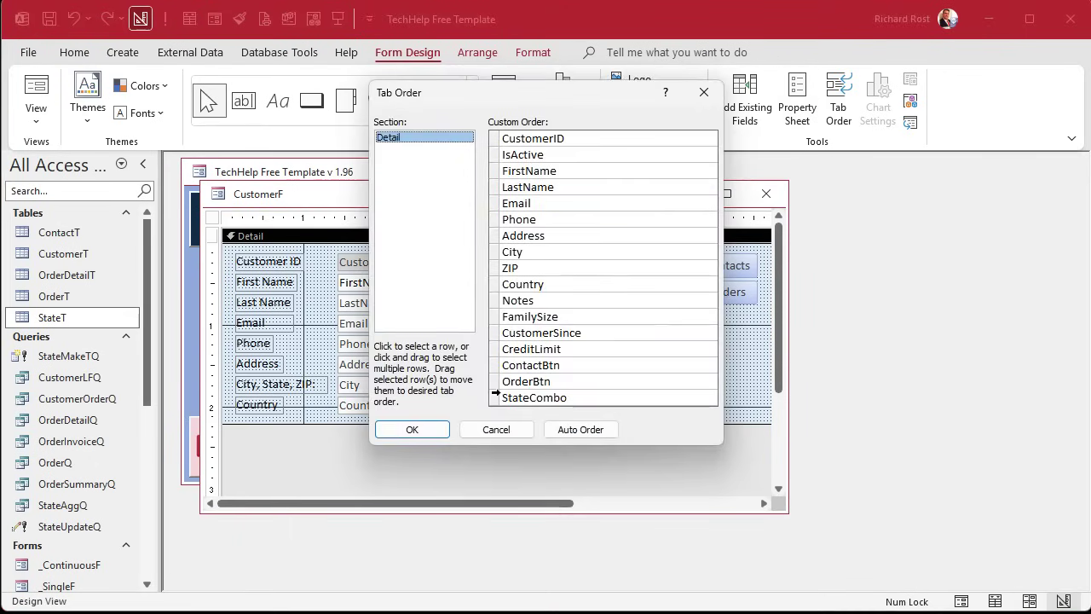
left_click(496, 397)
left_click_drag(498, 401, 469, 270)
left_click(428, 428)
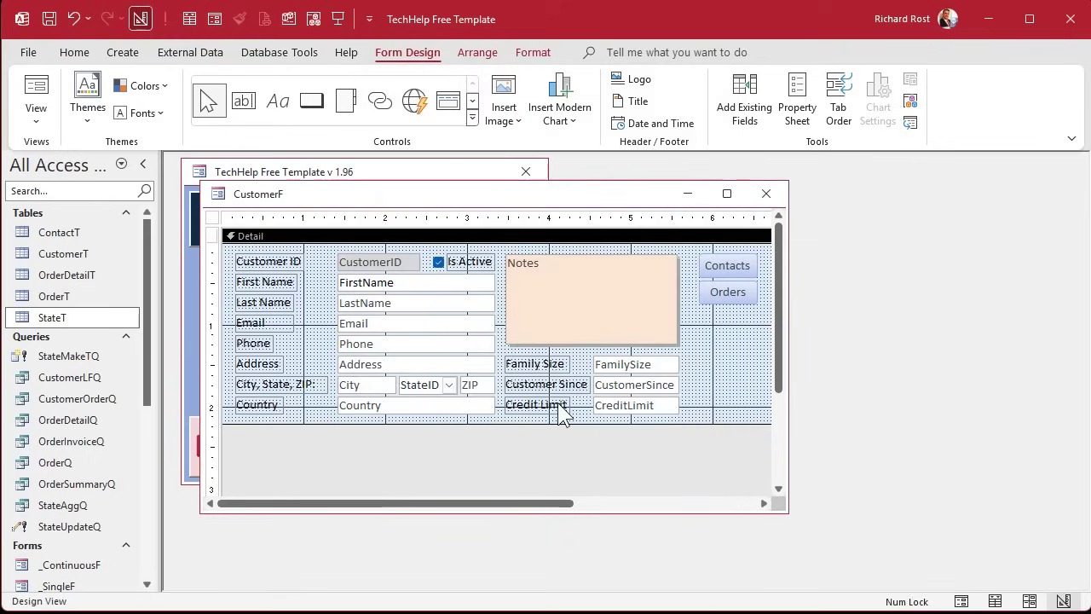
- Close the design, reopen the Customer Form, and verify the state list offers abbreviations, keeping FL
left_click(766, 194)
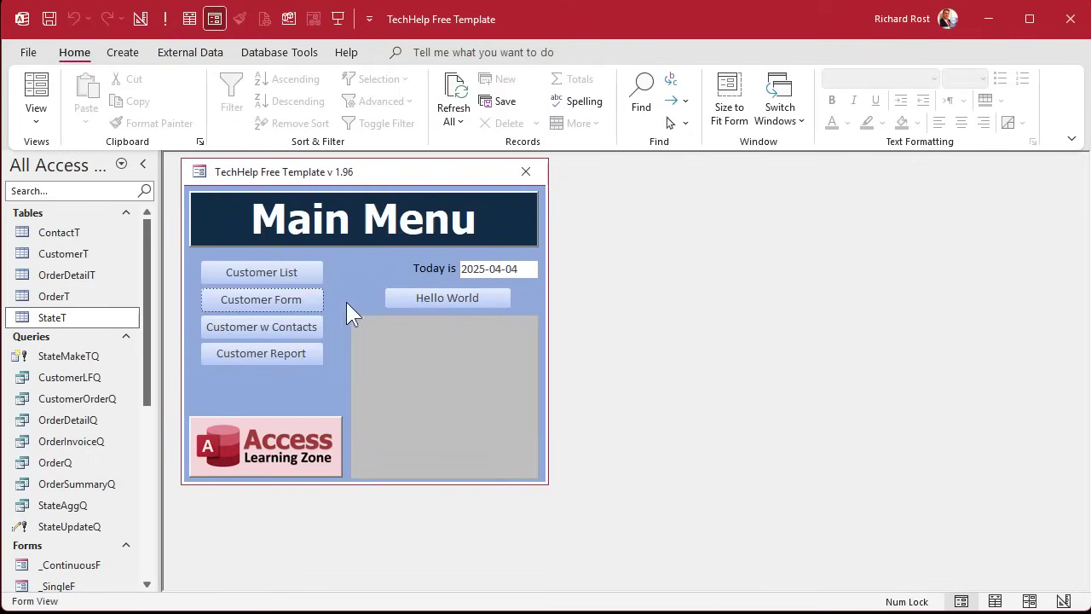
left_click(281, 296)
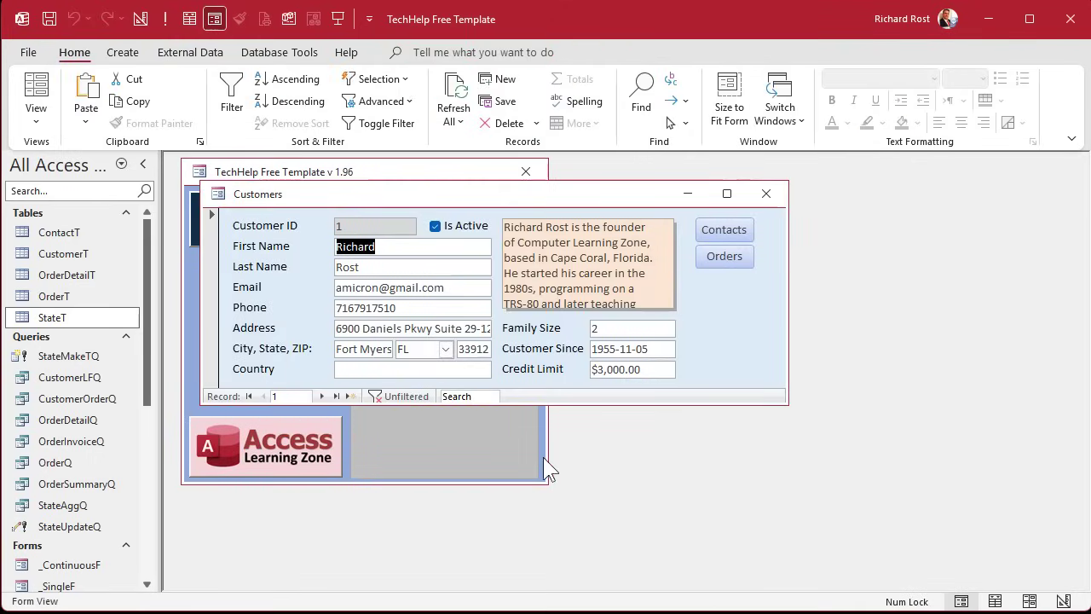
left_click(445, 348)
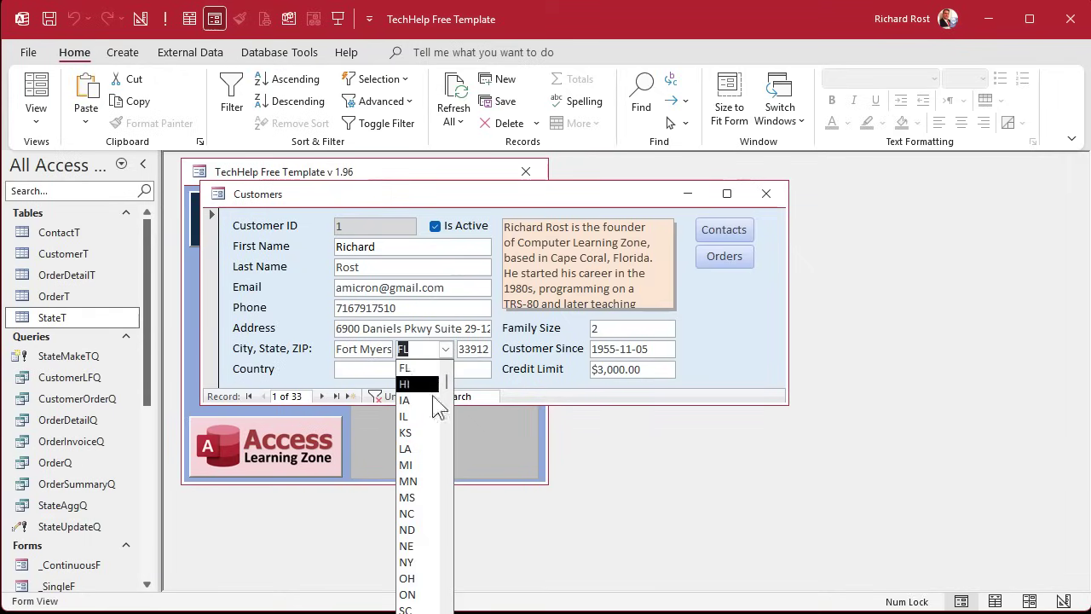
left_click(405, 368)
left_click(558, 371)
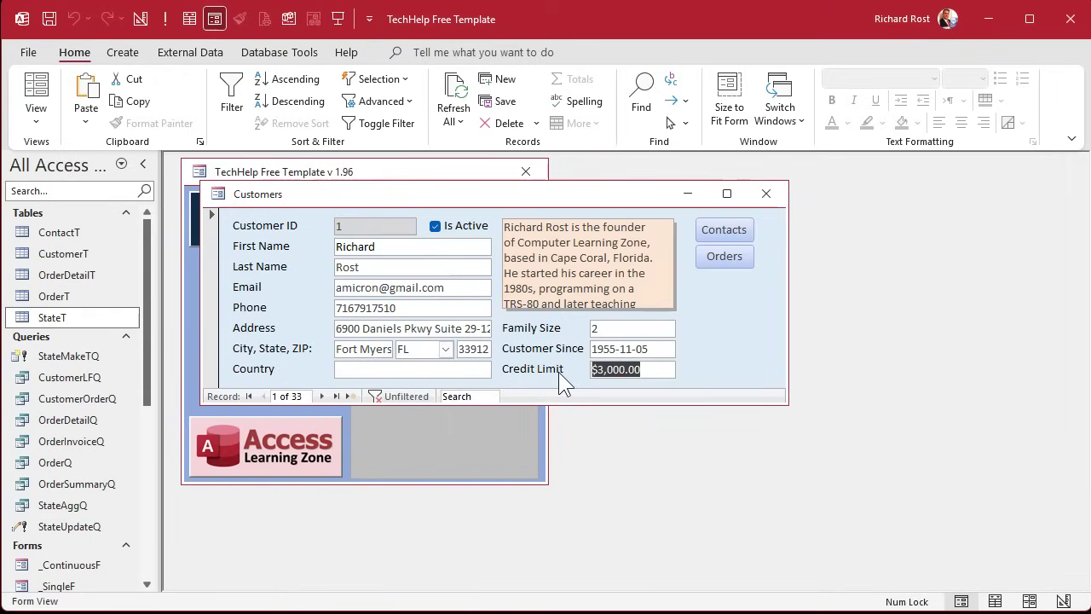